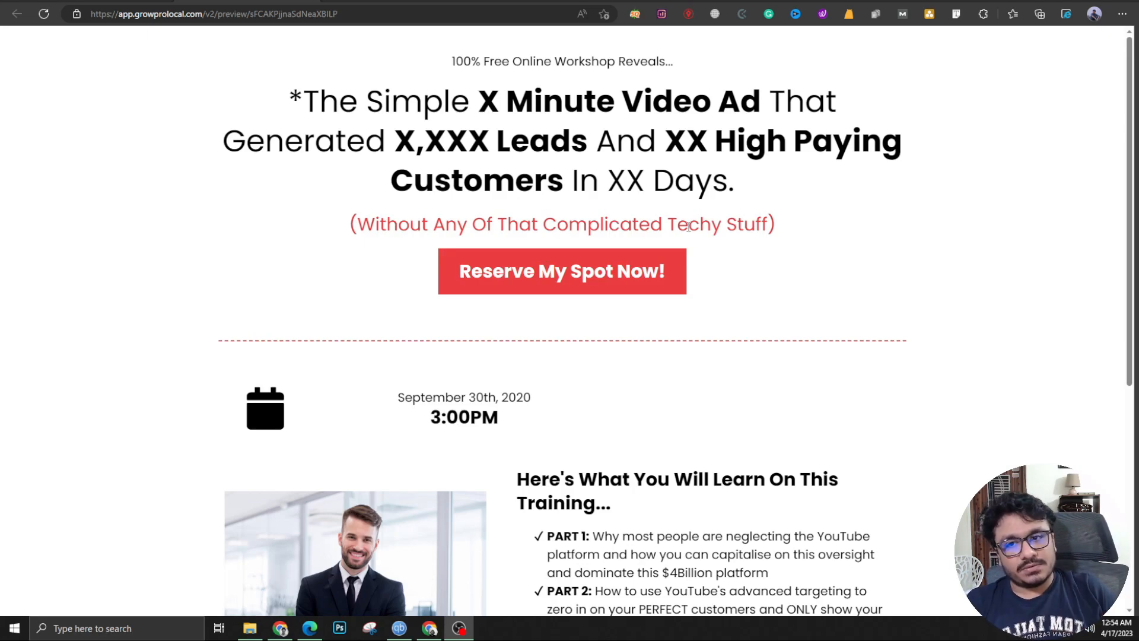
Review the reference webinar landing page from its headline and sign-up button down to the lower sections.
{"action": "left_click_drag", "start_coordinate": [451, 61], "coordinate": [801, 222]}
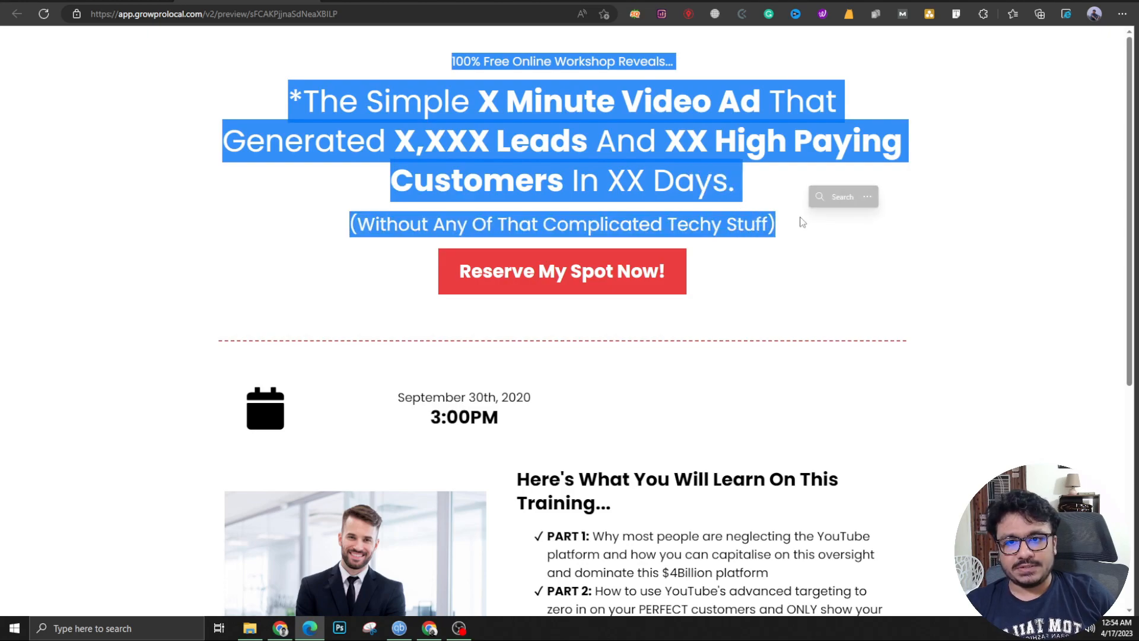
{"action": "left_click", "coordinate": [724, 224]}
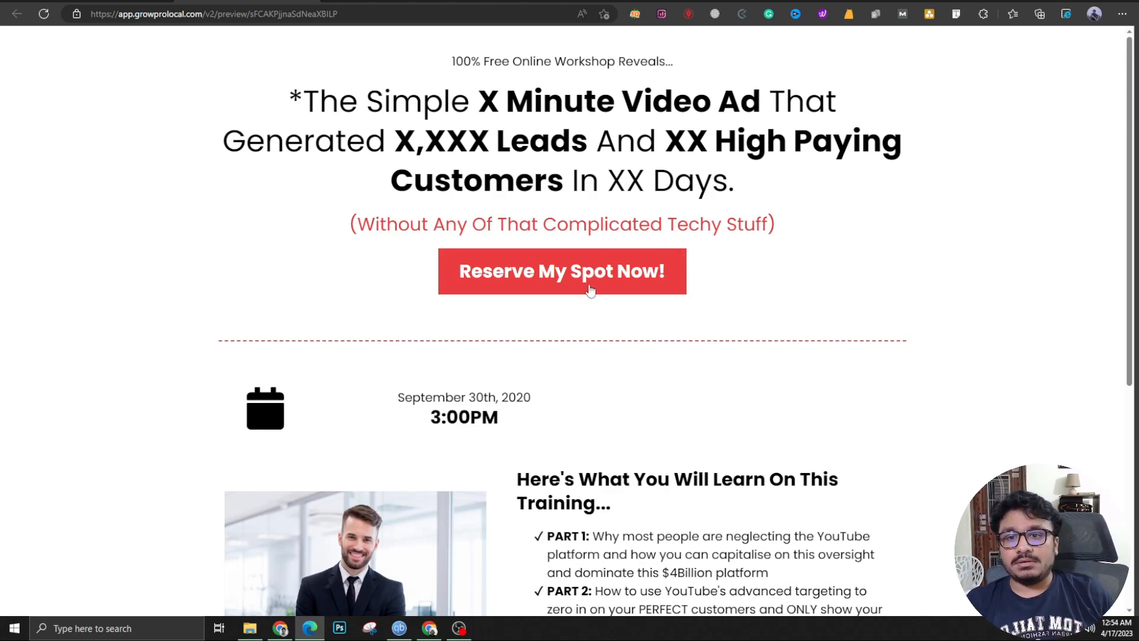
{"action": "scroll", "coordinate": [579, 243], "scroll_direction": "down", "scroll_amount": 5}
{"action": "scroll", "coordinate": [579, 243], "scroll_direction": "down", "scroll_amount": 1}
{"action": "scroll", "coordinate": [579, 243], "scroll_direction": "up", "scroll_amount": 6}
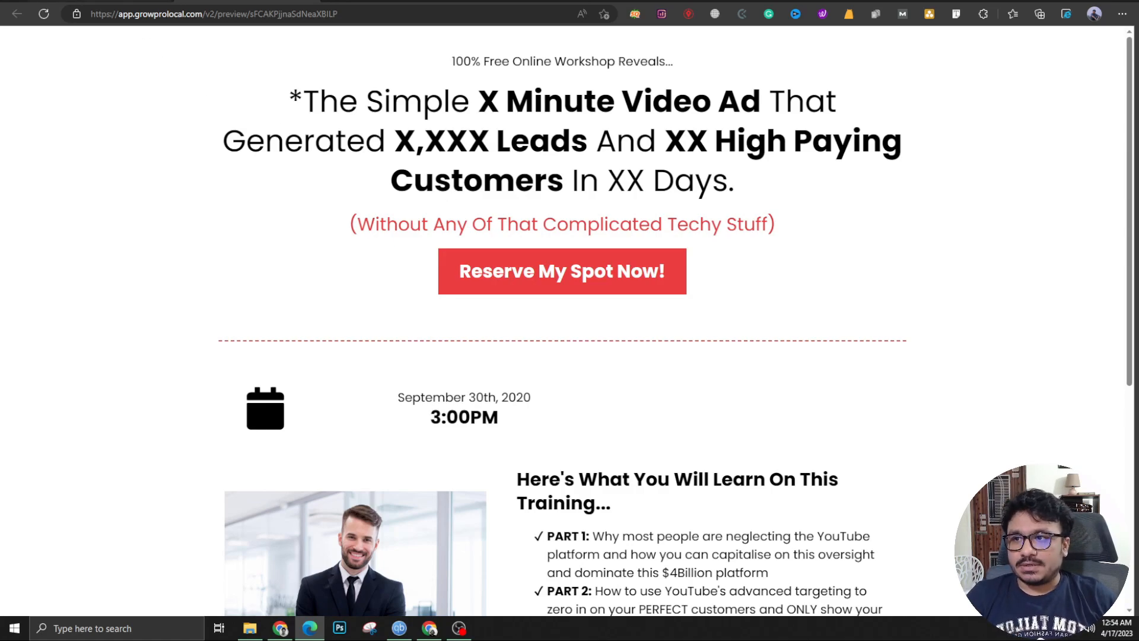
Switch to the Grow Pro Local dashboard and create a new funnel named "Webinar Landing Page" under Sites.
{"action": "left_click", "coordinate": [87, 2]}
{"action": "left_click", "coordinate": [49, 161]}
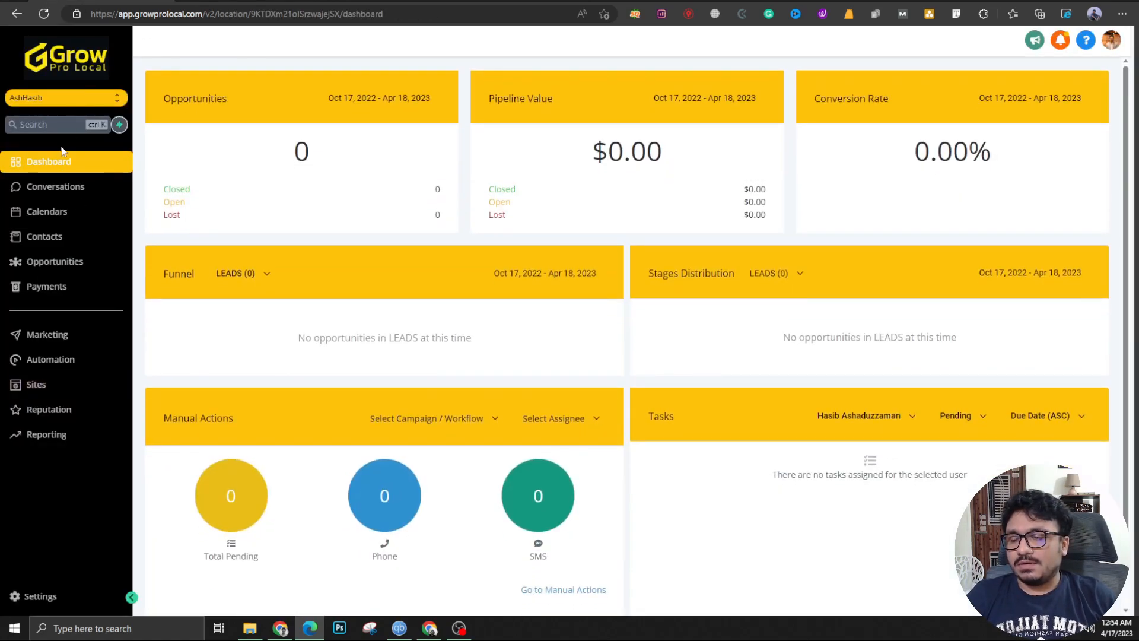
{"action": "left_click", "coordinate": [36, 384]}
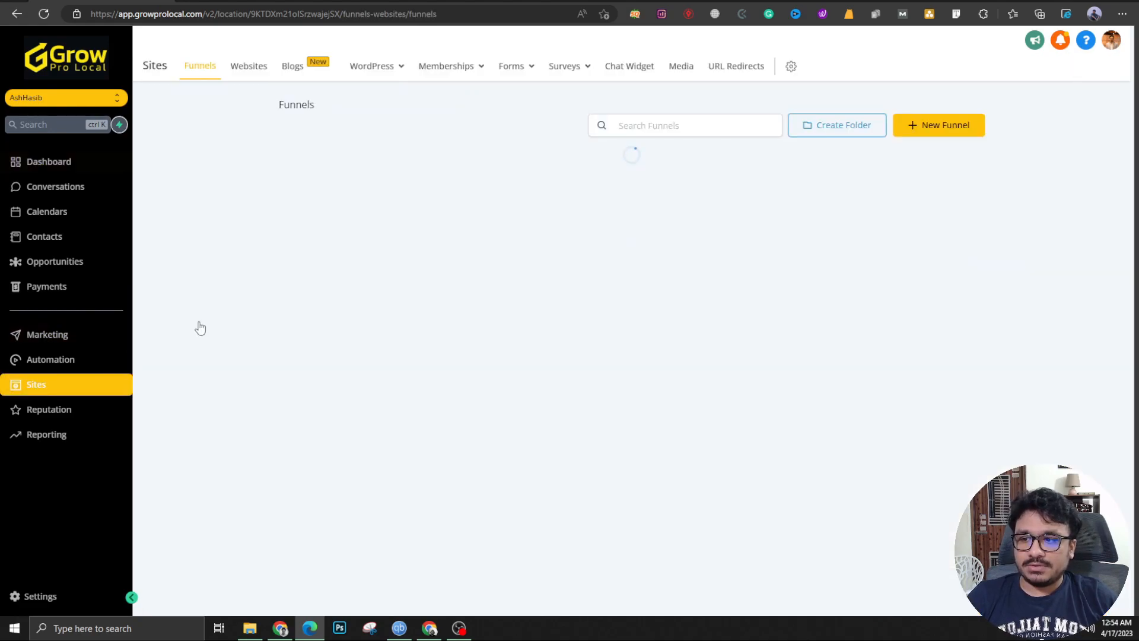
{"action": "left_click", "coordinate": [944, 132]}
{"action": "left_click", "coordinate": [644, 135]}
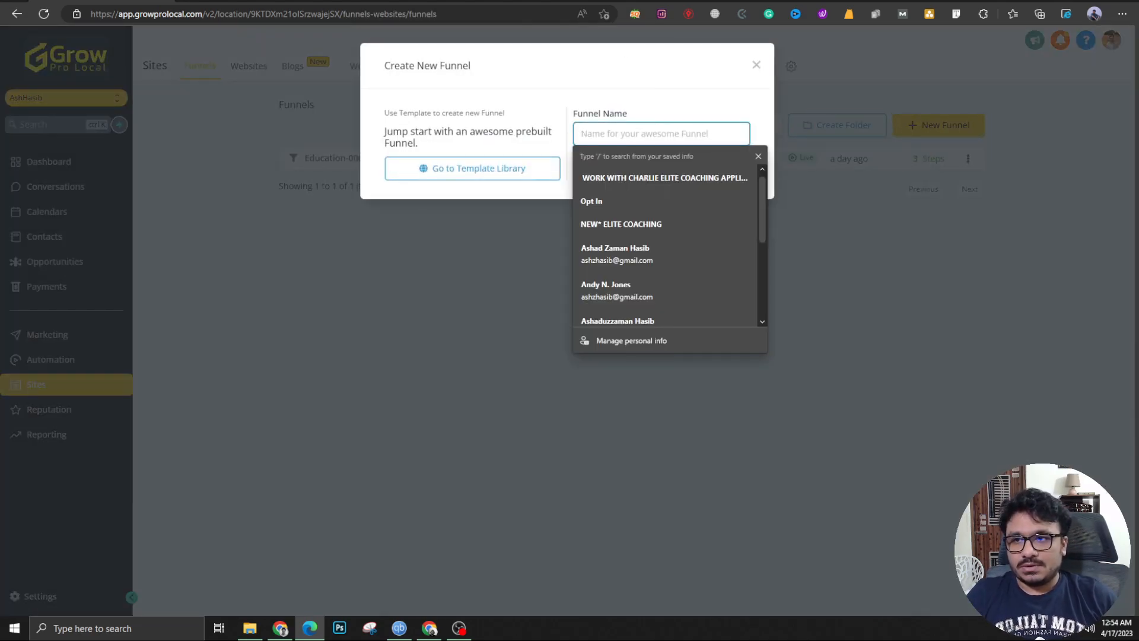
{"action": "type", "text": "Webin"}
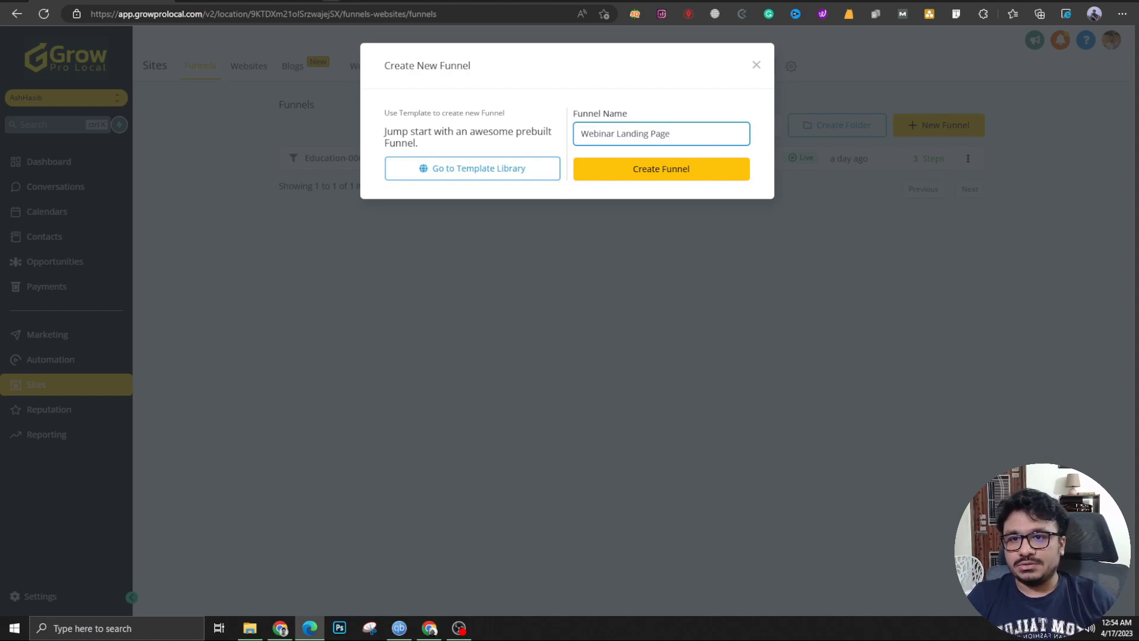
{"action": "type", "text": "ar Landing Page"}
{"action": "left_click", "coordinate": [655, 170]}
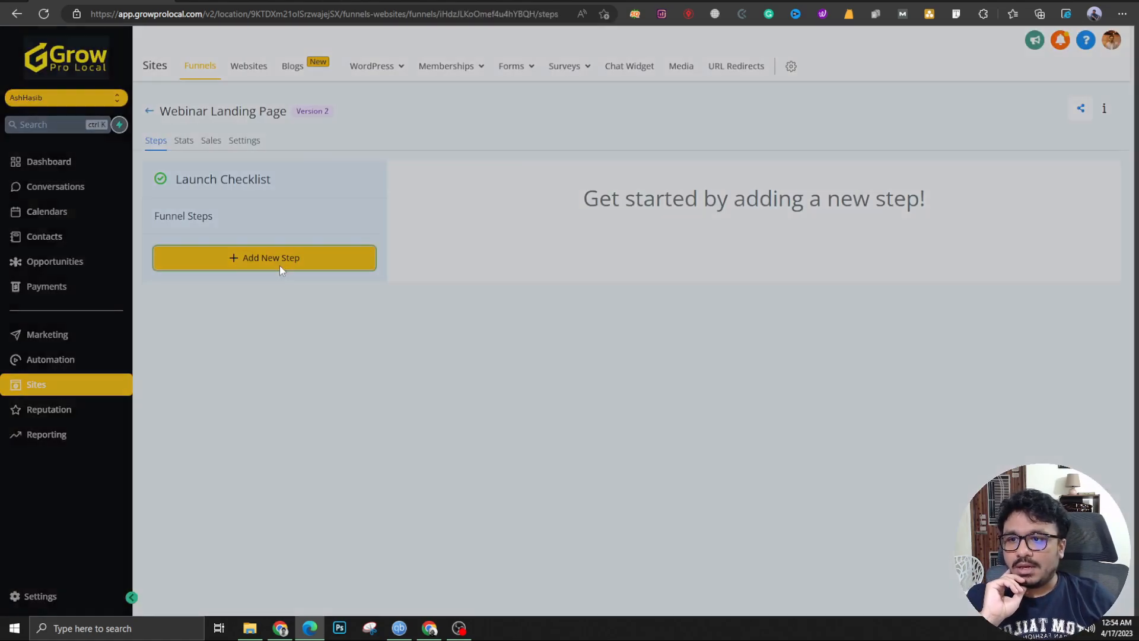
Add a new funnel step with the page name "Landing Page".
{"action": "left_click", "coordinate": [280, 261]}
{"action": "left_click", "coordinate": [562, 134]}
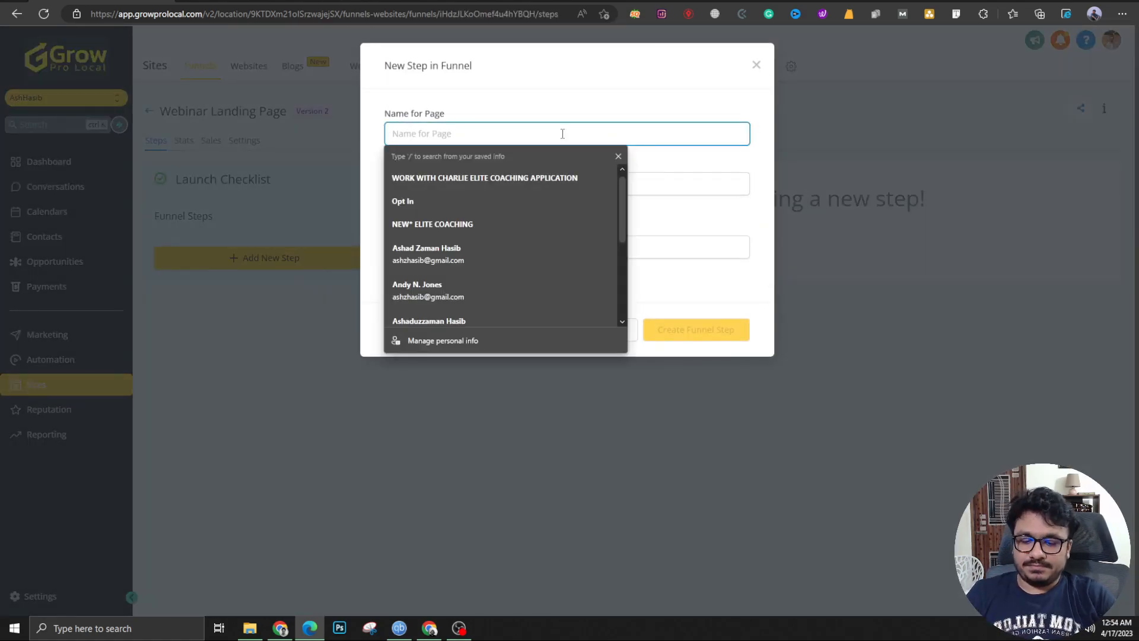
{"action": "type", "text": "Landing Page"}
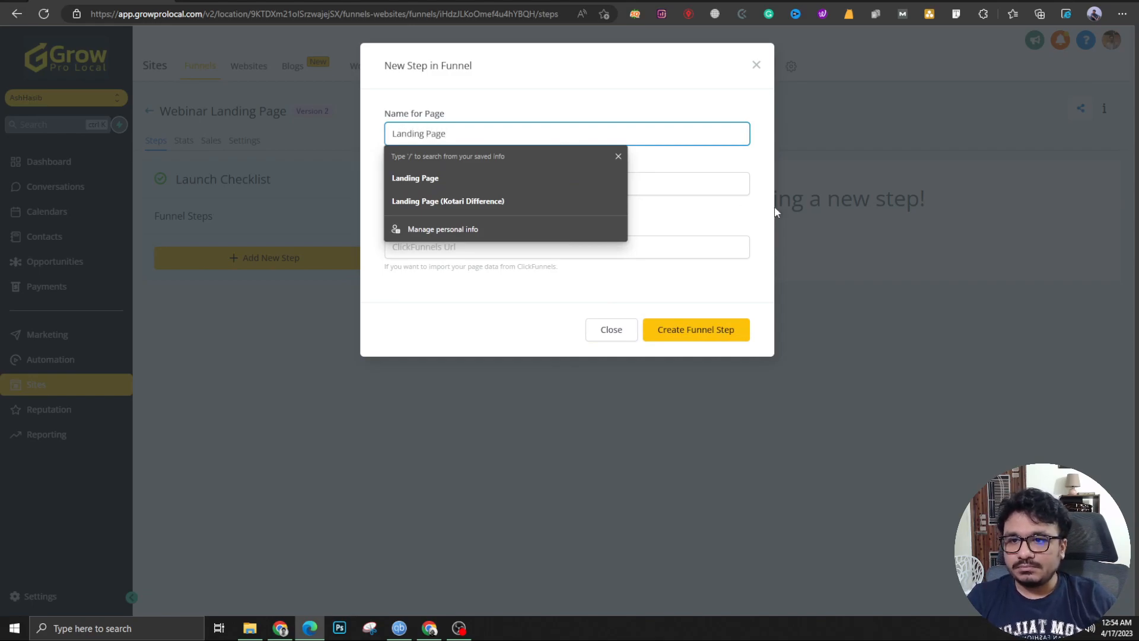
{"action": "left_click", "coordinate": [719, 159]}
{"action": "left_click", "coordinate": [688, 333]}
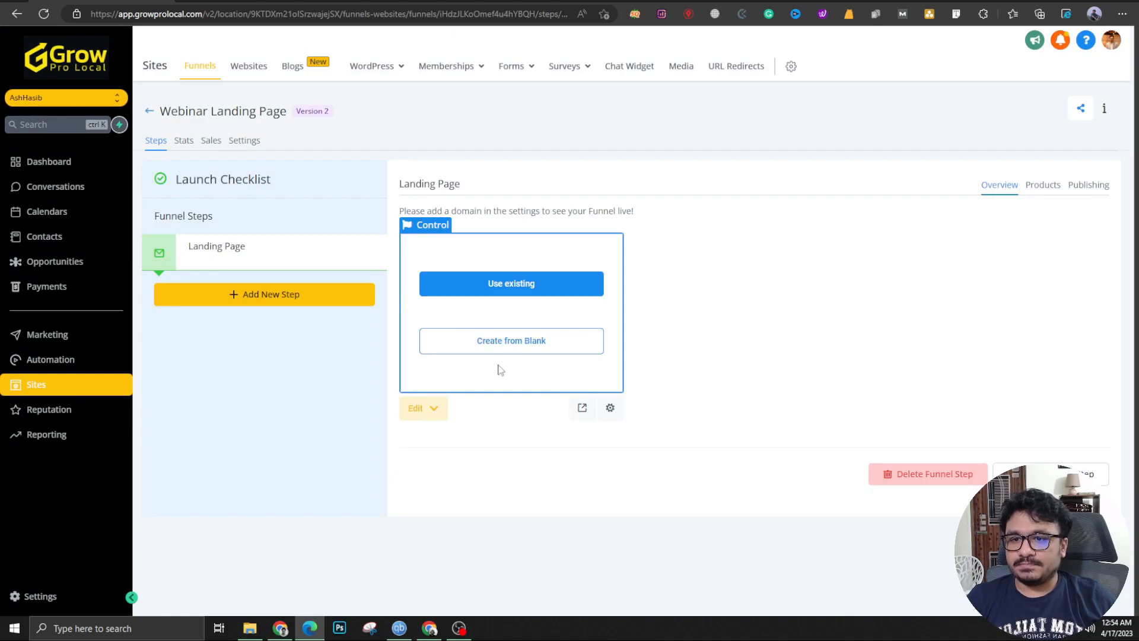
Open the Landing Page step in the page builder and add a full-width section to the blank page.
{"action": "left_click", "coordinate": [427, 405]}
{"action": "left_click", "coordinate": [424, 475]}
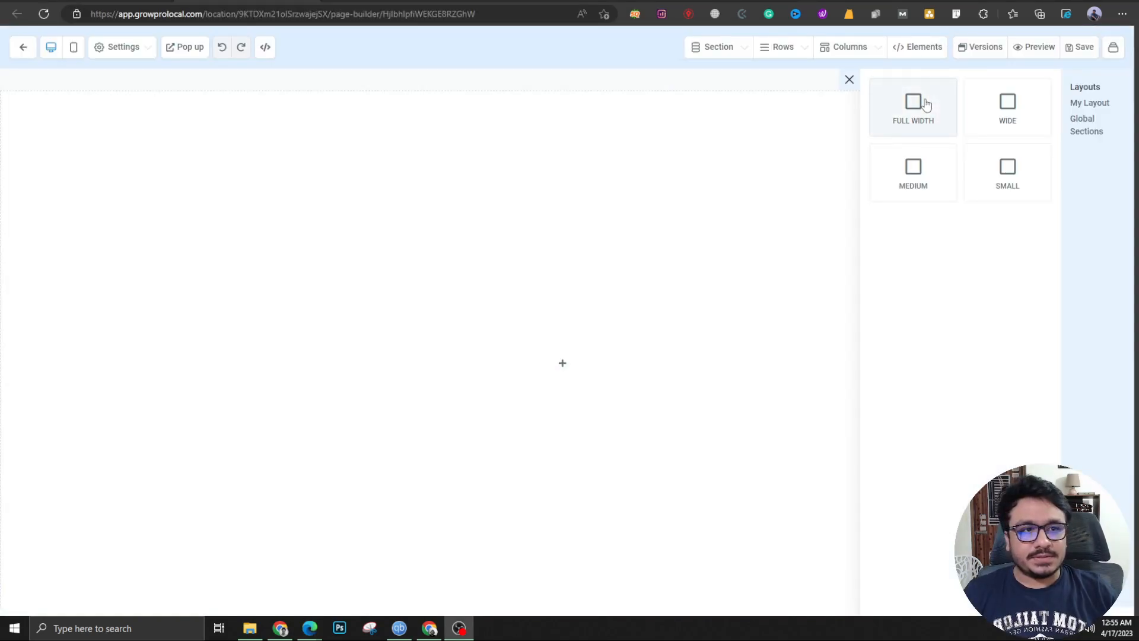
{"action": "left_click", "coordinate": [909, 115]}
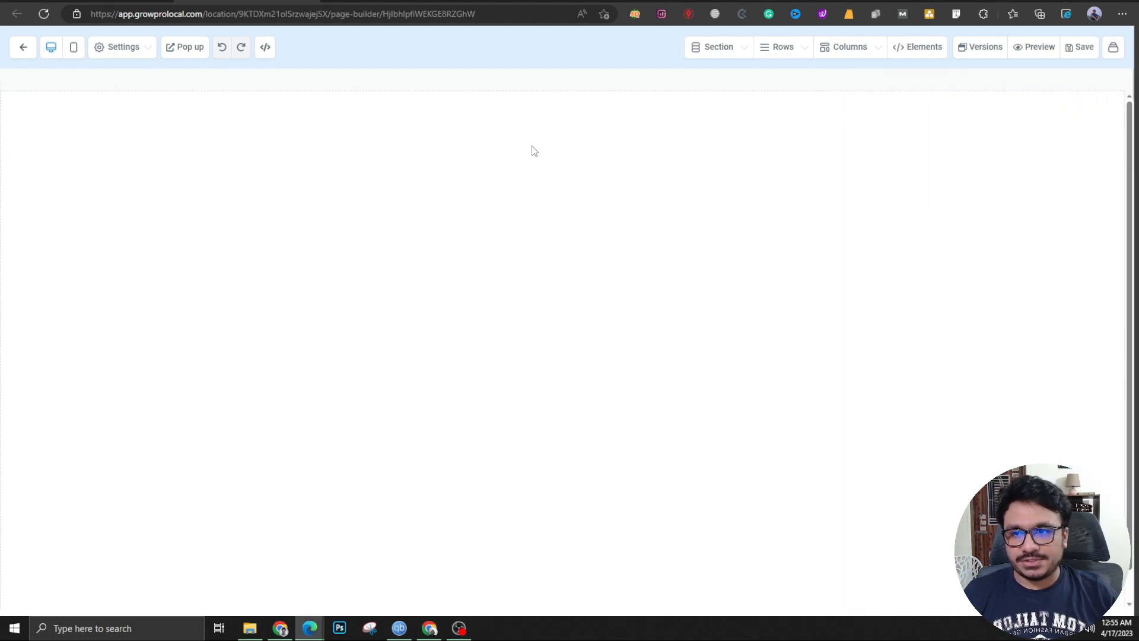
{"action": "left_click", "coordinate": [719, 48]}
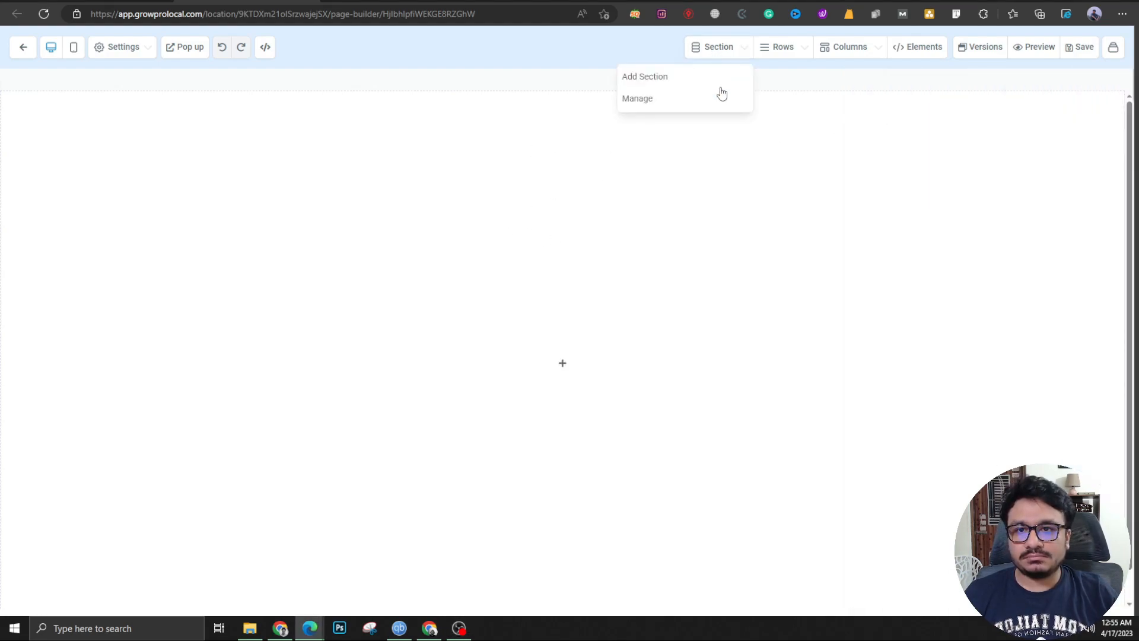
{"action": "left_click", "coordinate": [691, 78]}
{"action": "left_click_drag", "start_coordinate": [912, 113], "coordinate": [698, 133]}
{"action": "left_click", "coordinate": [698, 133]}
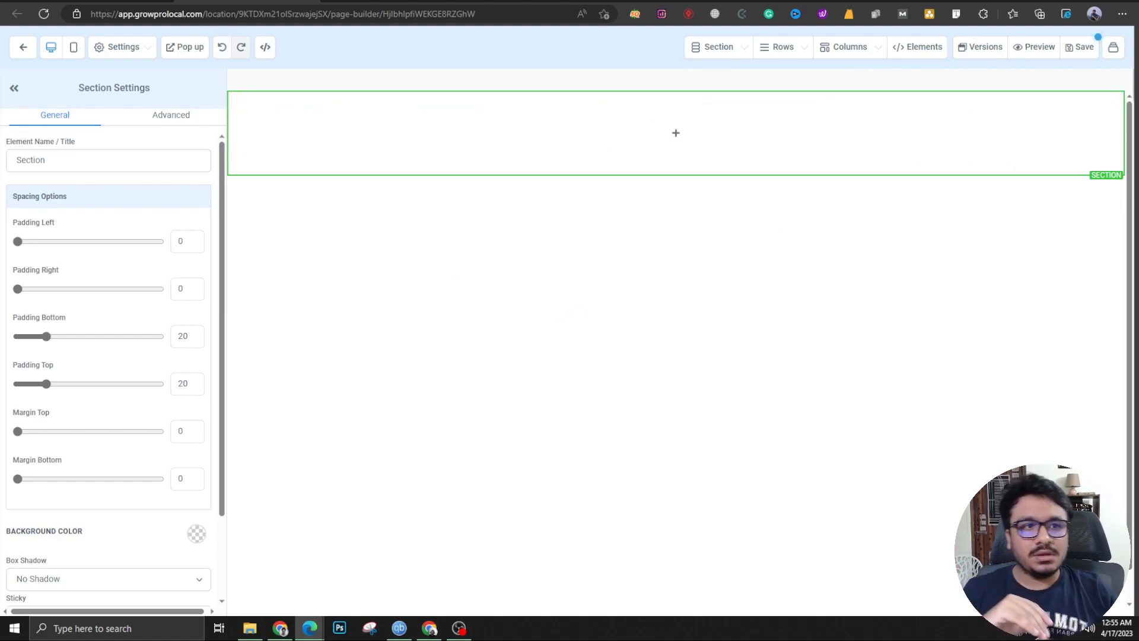
Place the reference webinar page over the builder and examine its headline, subheadline and registration pop-up.
{"action": "left_click_drag", "start_coordinate": [1138, 54], "coordinate": [626, 0]}
{"action": "left_click_drag", "start_coordinate": [551, 67], "coordinate": [769, 67]}
{"action": "left_click_drag", "start_coordinate": [390, 106], "coordinate": [877, 231]}
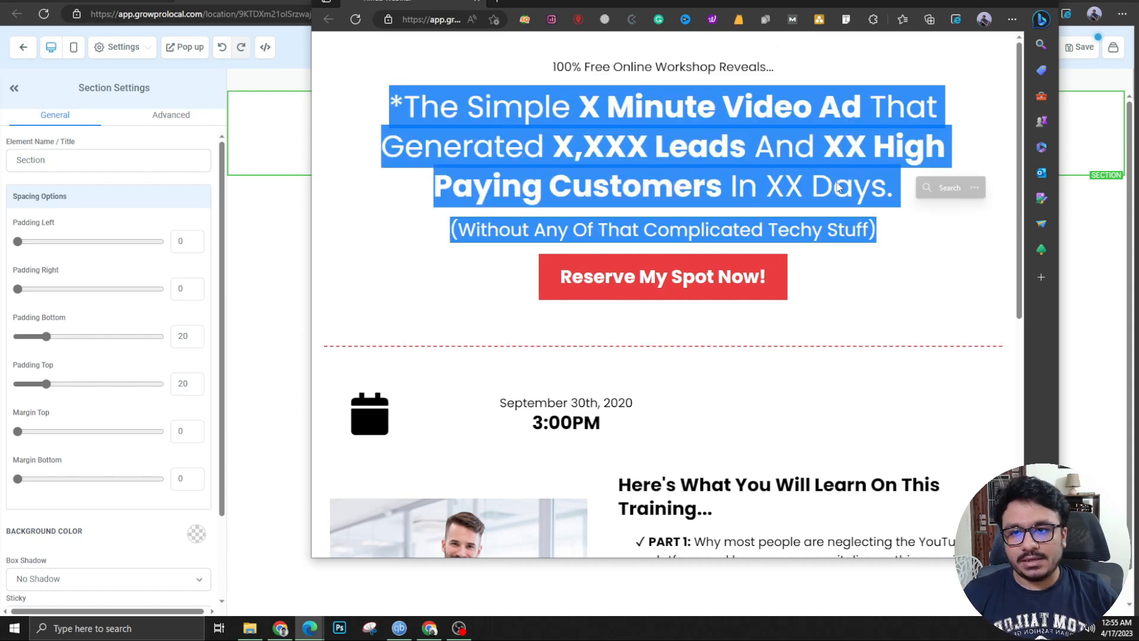
{"action": "left_click", "coordinate": [446, 231]}
{"action": "left_click_drag", "start_coordinate": [448, 232], "coordinate": [878, 232]}
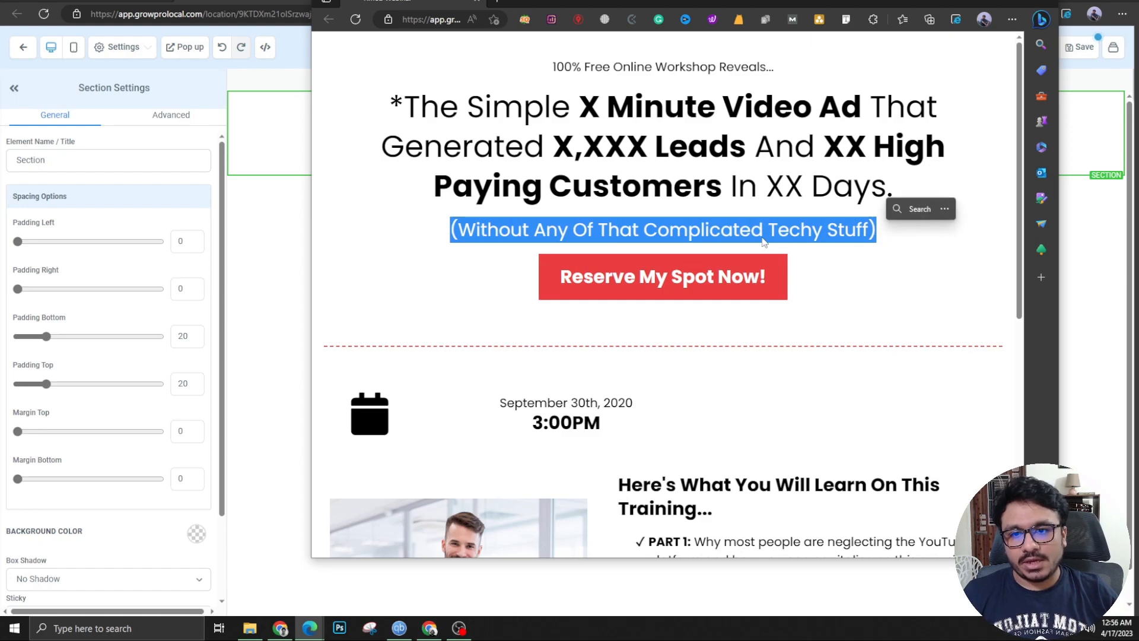
{"action": "left_click", "coordinate": [718, 277]}
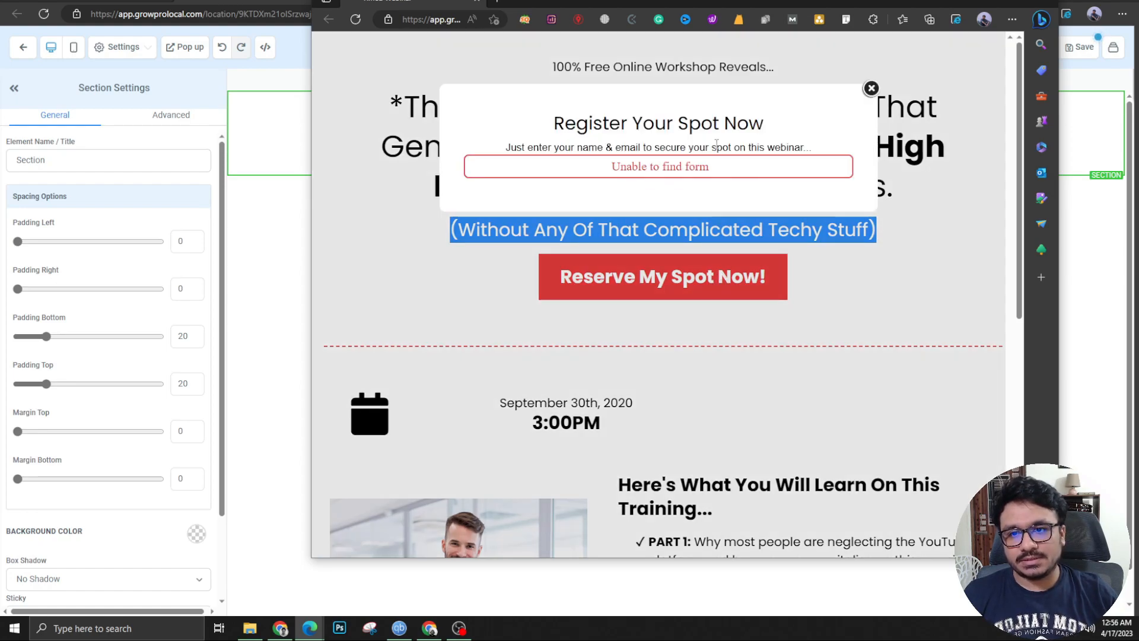
{"action": "left_click", "coordinate": [871, 88]}
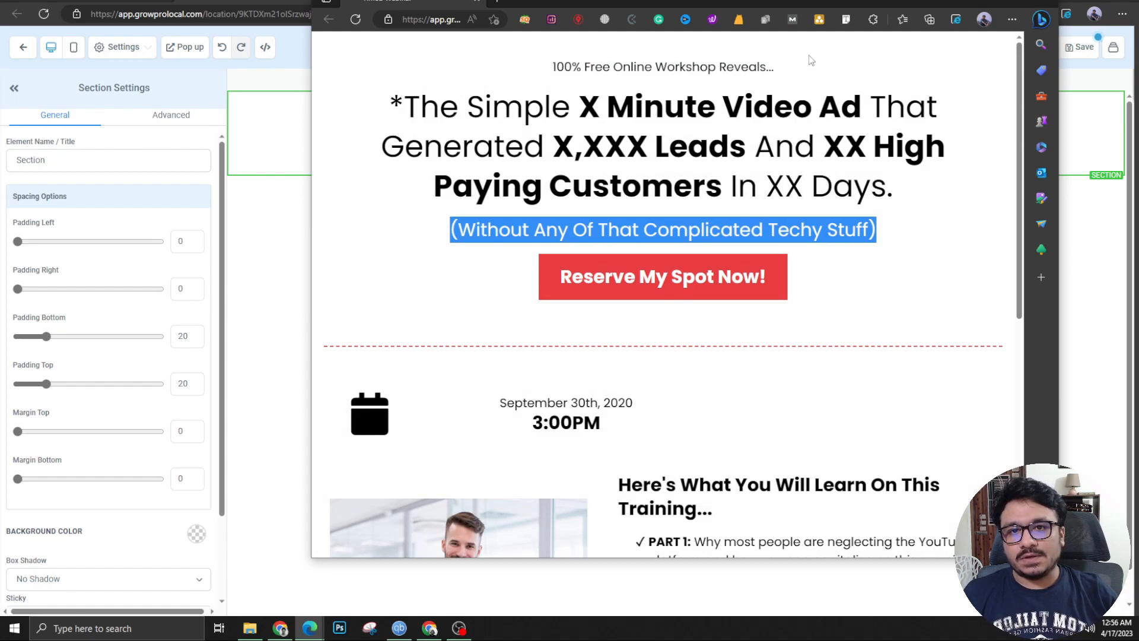
{"action": "left_click", "coordinate": [720, 168]}
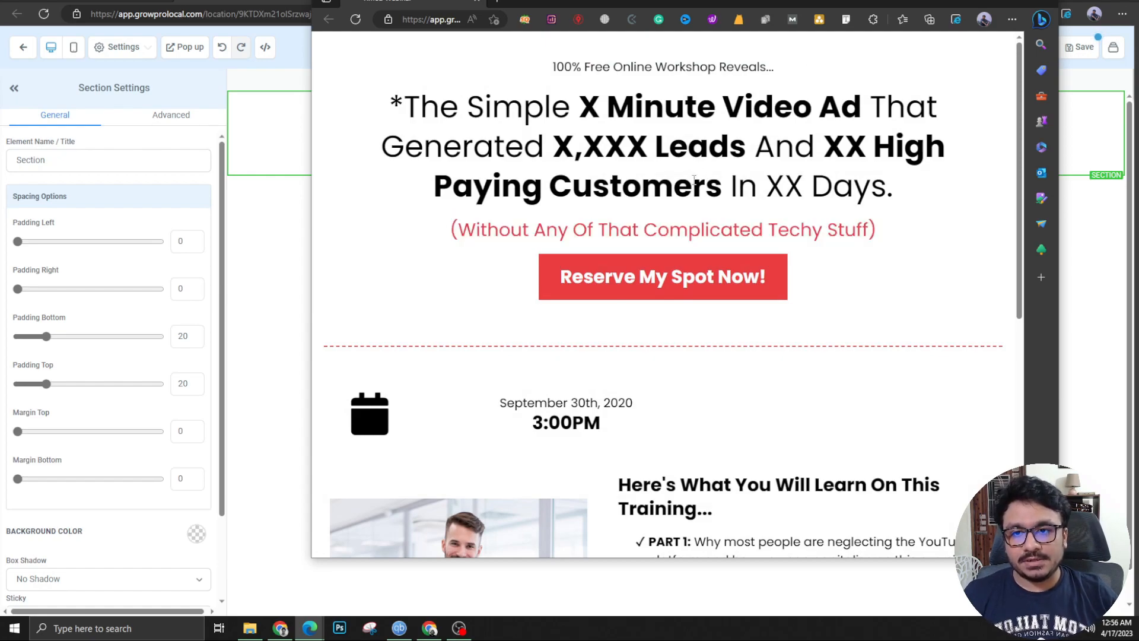
Inspect the font family and size of the reference page's main headline with Font Finder.
{"action": "left_click", "coordinate": [847, 23]}
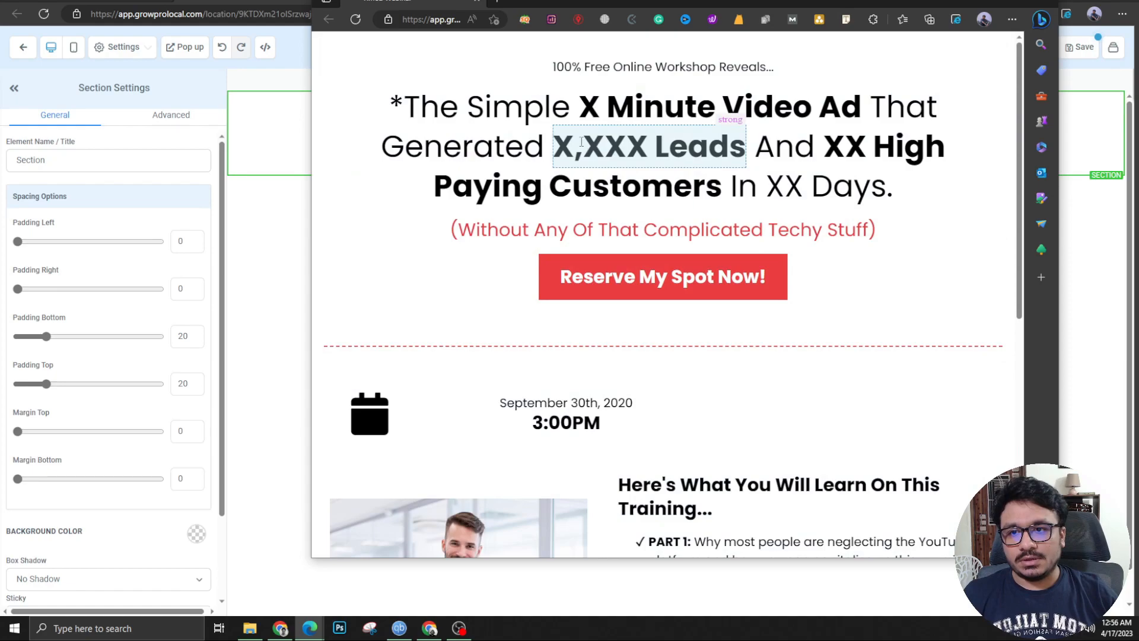
{"action": "left_click", "coordinate": [543, 105]}
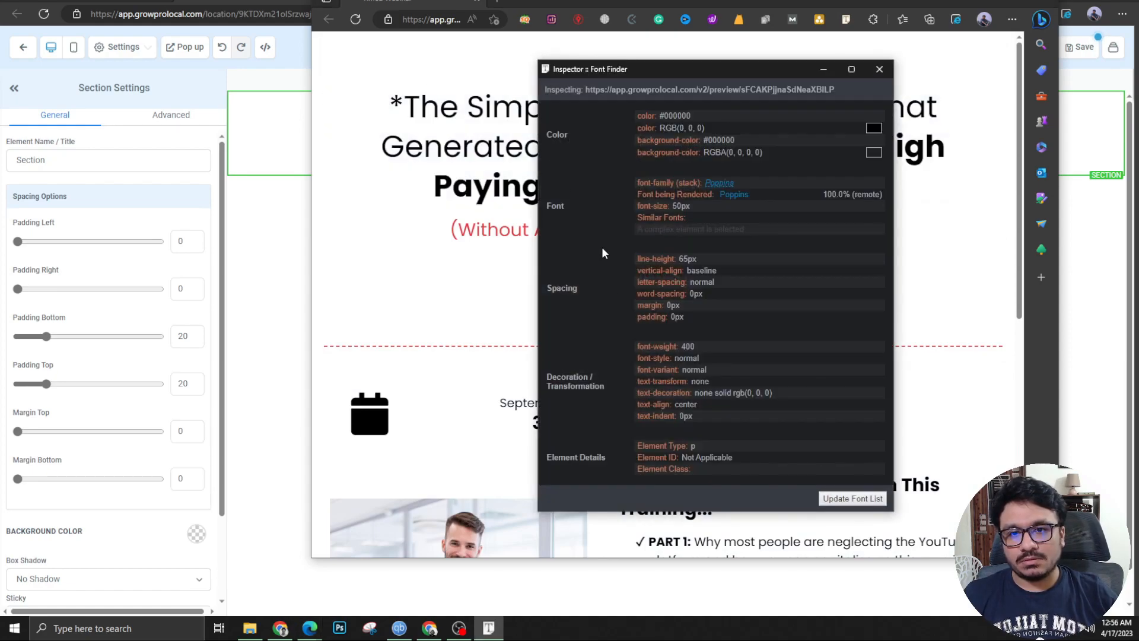
{"action": "left_click", "coordinate": [879, 69]}
Inspect the font of the earnings disclaimer near the reference page's footer with Font Finder.
{"action": "left_click", "coordinate": [846, 23]}
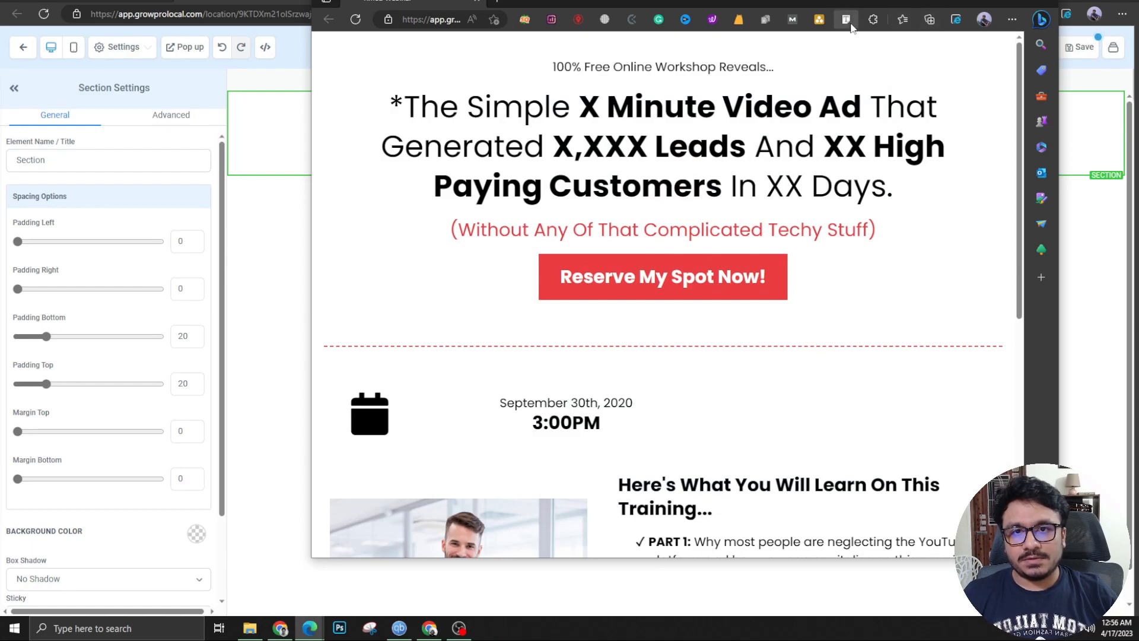
{"action": "scroll", "coordinate": [539, 349], "scroll_direction": "down", "scroll_amount": 2}
{"action": "scroll", "coordinate": [540, 348], "scroll_direction": "down", "scroll_amount": 2}
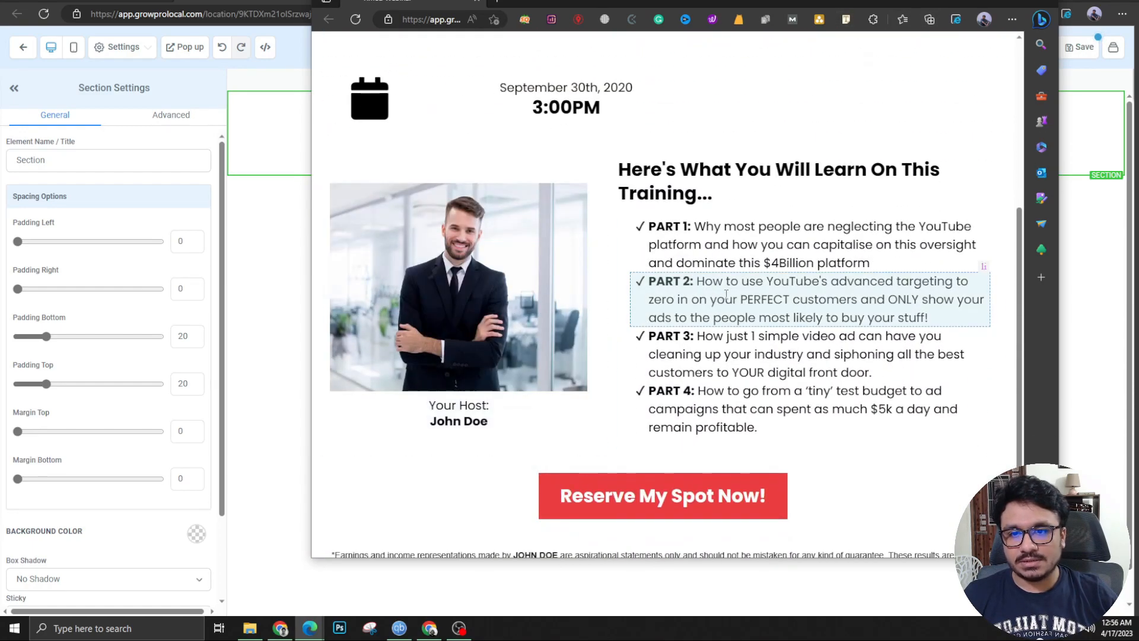
{"action": "scroll", "coordinate": [698, 289], "scroll_direction": "down", "scroll_amount": 1}
{"action": "scroll", "coordinate": [698, 290], "scroll_direction": "down", "scroll_amount": 1}
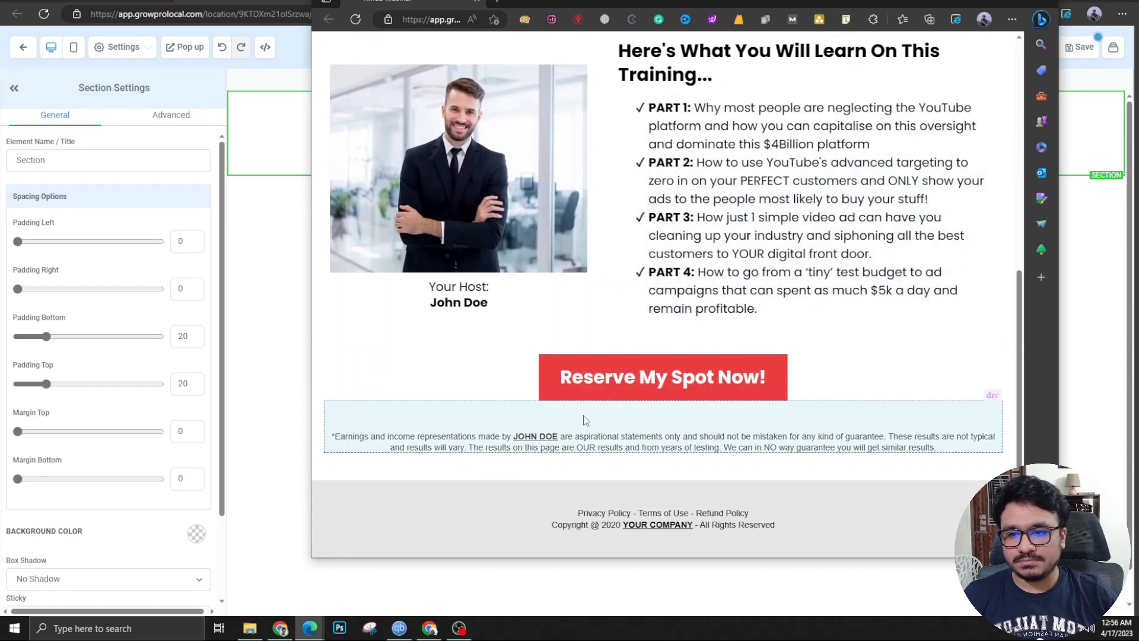
{"action": "left_click", "coordinate": [571, 446]}
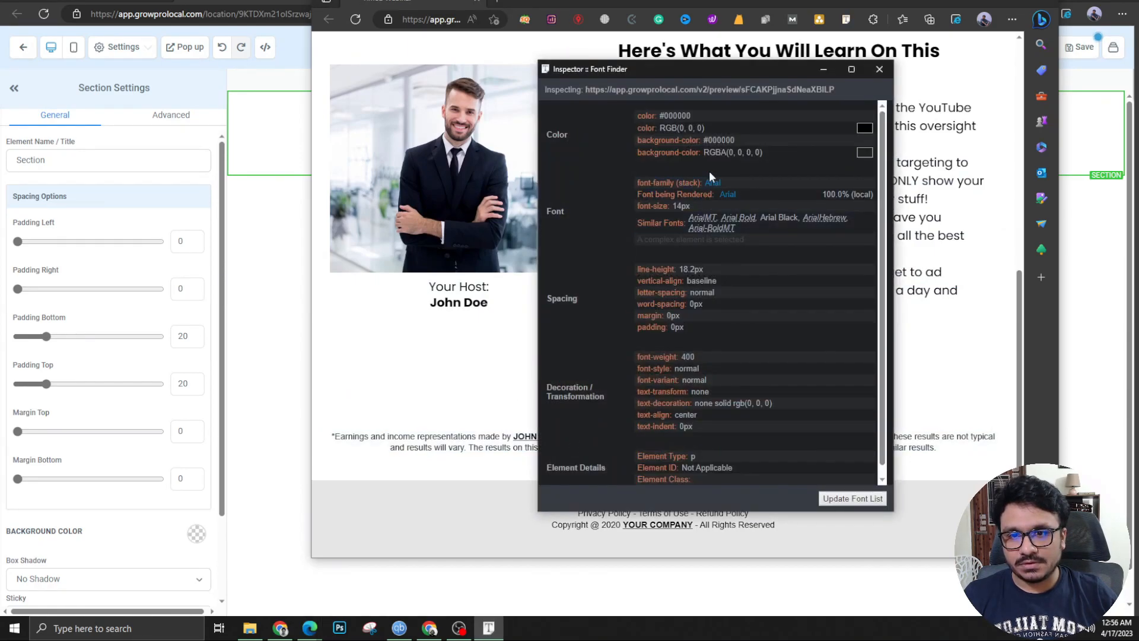
{"action": "left_click", "coordinate": [880, 70]}
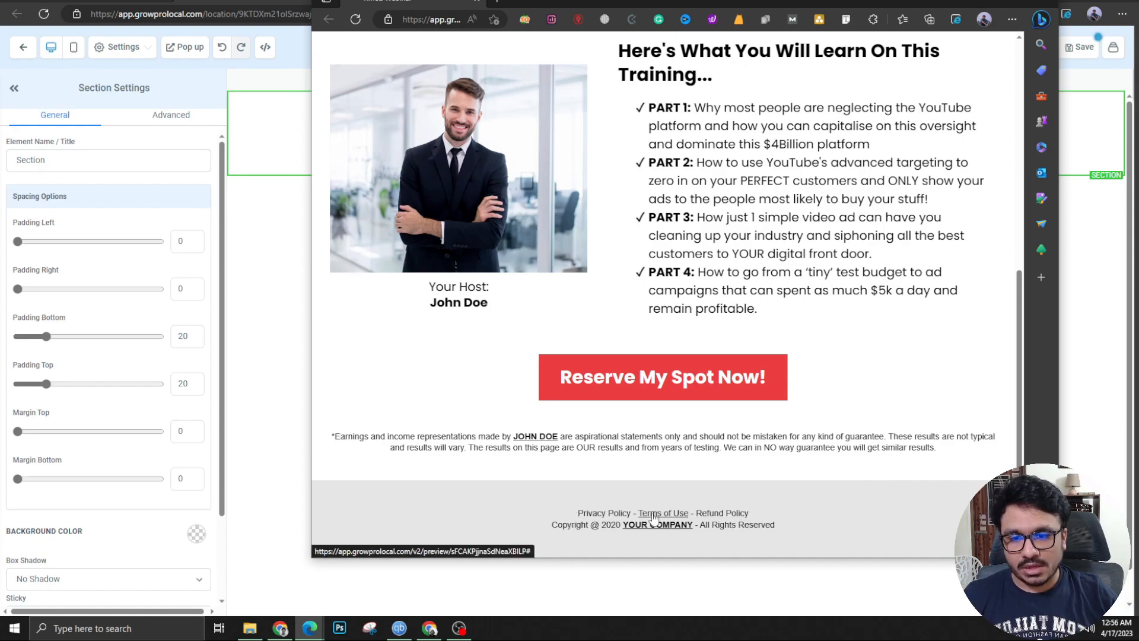
{"action": "left_click", "coordinate": [576, 514]}
Back in the page builder, set the headline and content fonts to Poppins and save the page, leaving the SEO meta data empty.
{"action": "left_click", "coordinate": [267, 121]}
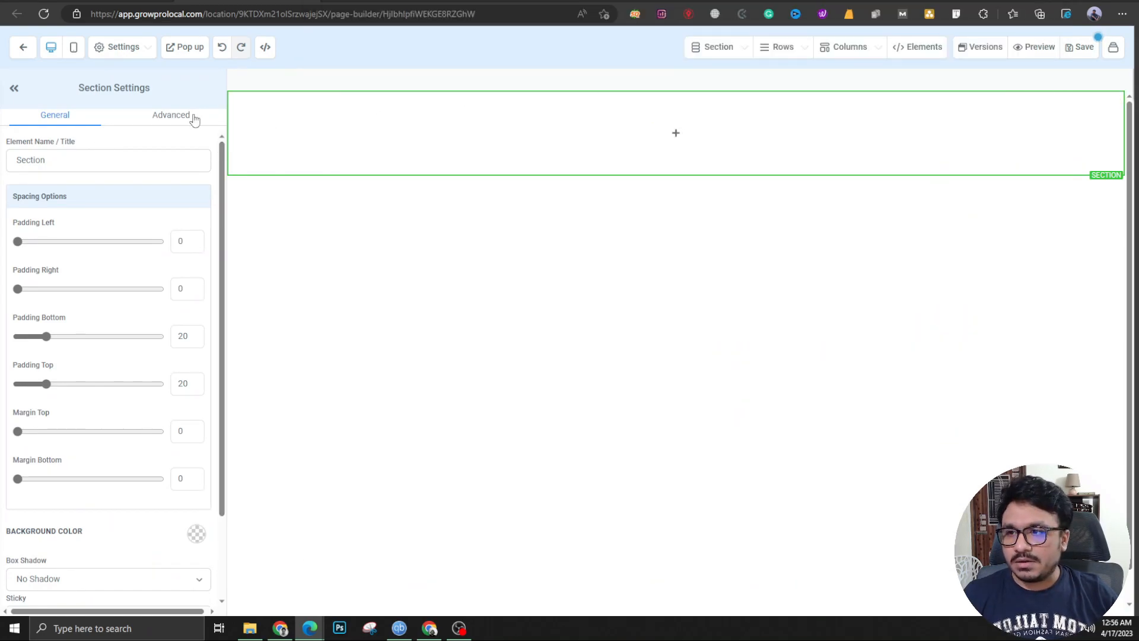
{"action": "left_click", "coordinate": [116, 50]}
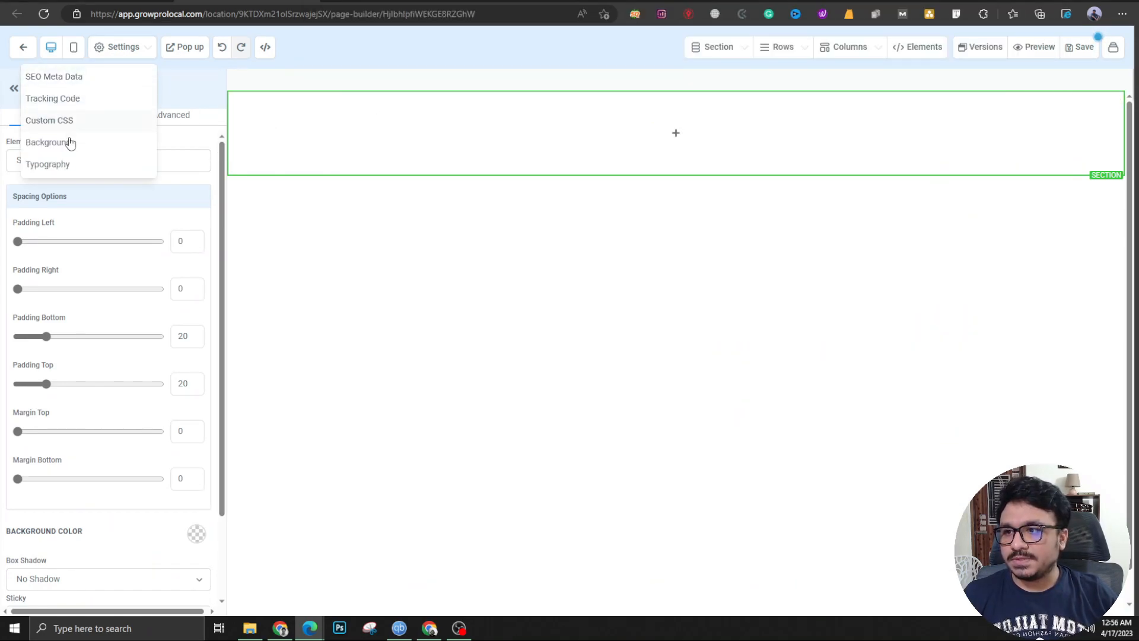
{"action": "left_click", "coordinate": [65, 164]}
{"action": "left_click", "coordinate": [118, 153]}
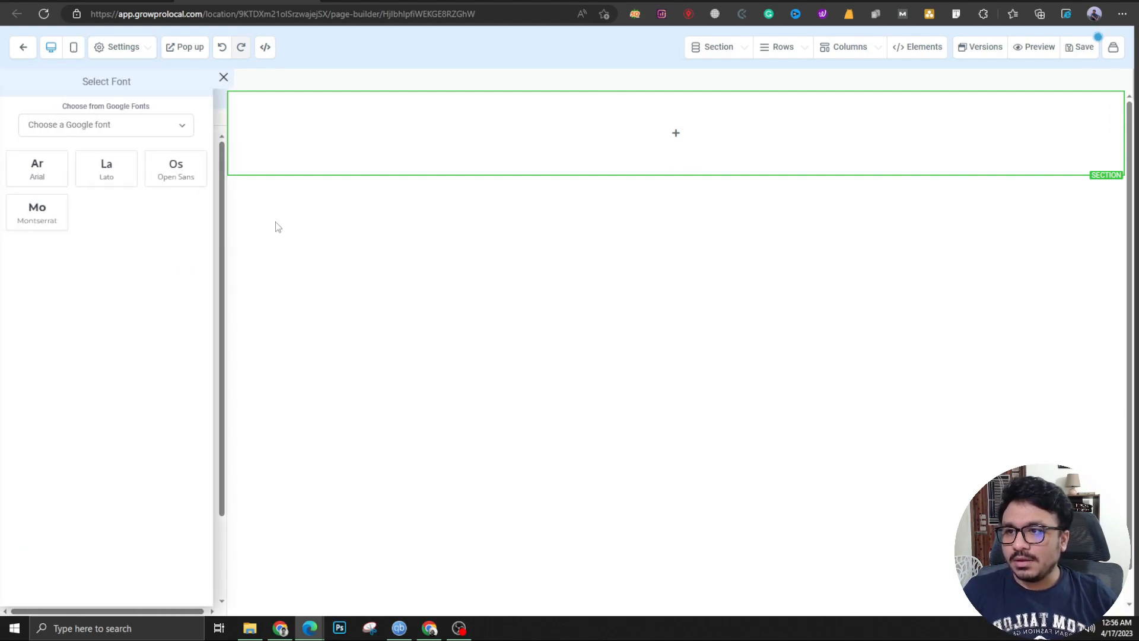
{"action": "left_click", "coordinate": [106, 126]}
{"action": "scroll", "coordinate": [113, 255], "scroll_direction": "down", "scroll_amount": 5}
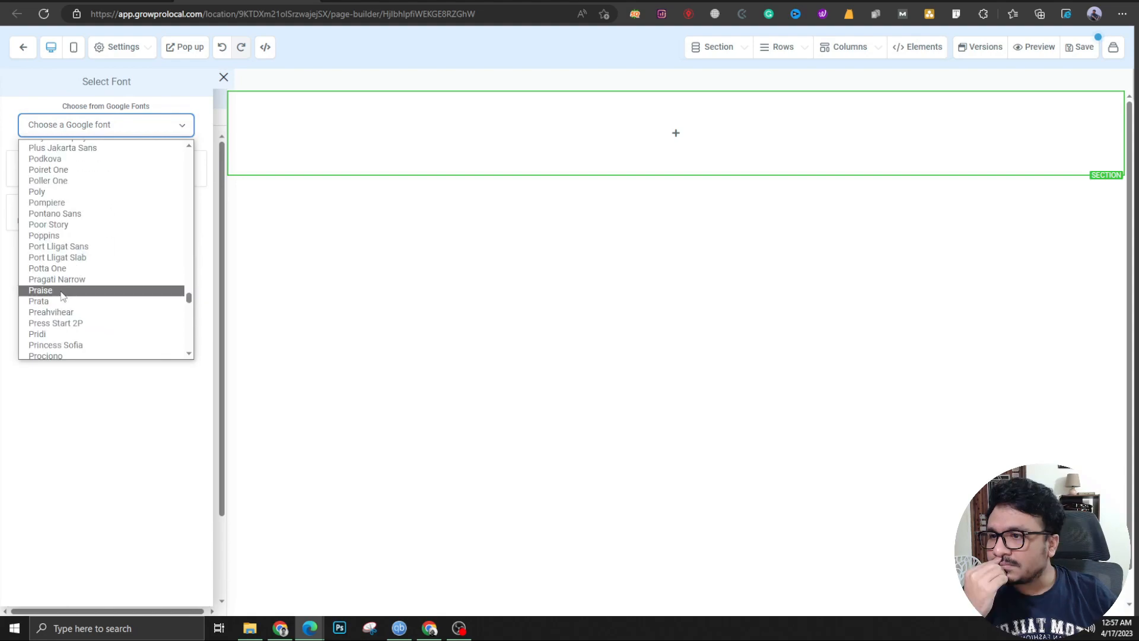
{"action": "left_click", "coordinate": [60, 236]}
{"action": "left_click", "coordinate": [91, 201]}
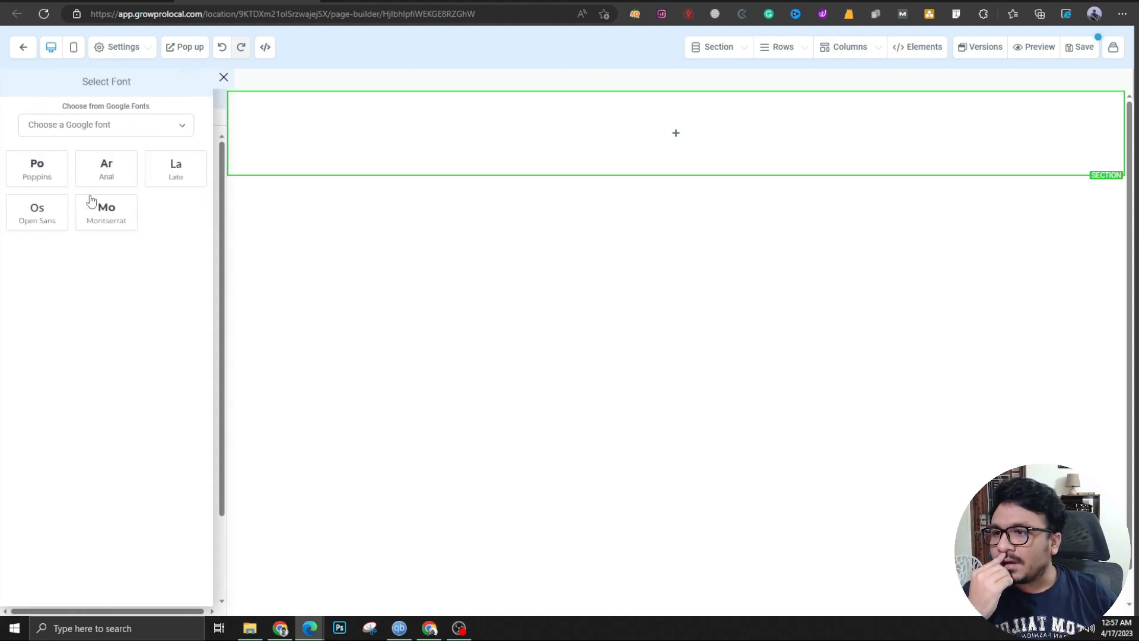
{"action": "left_click", "coordinate": [59, 180]}
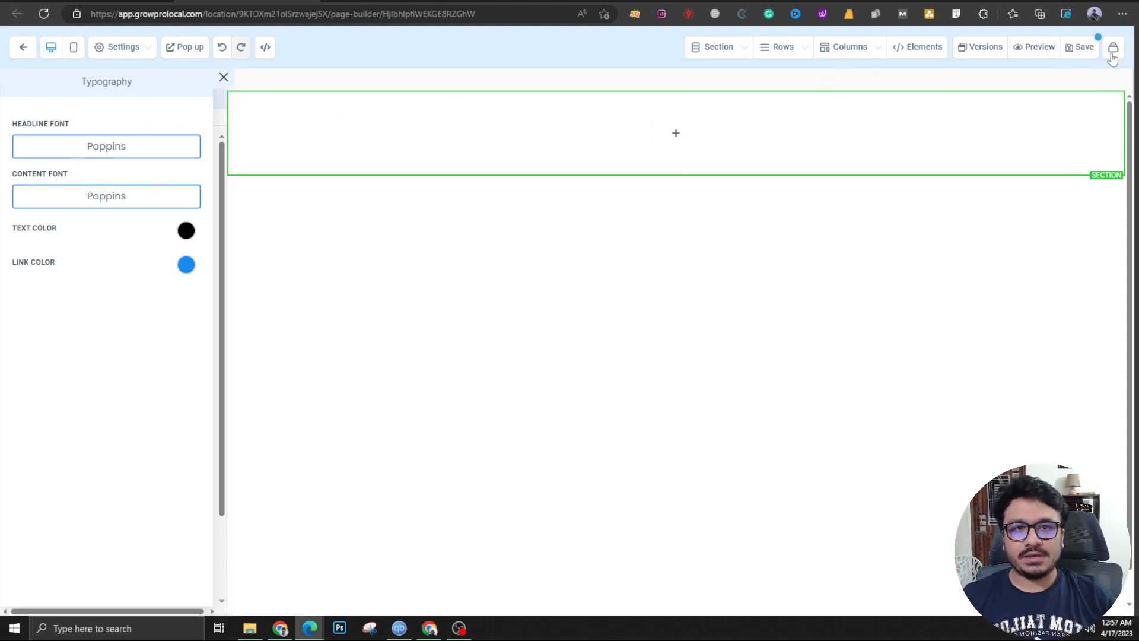
{"action": "left_click", "coordinate": [1080, 53]}
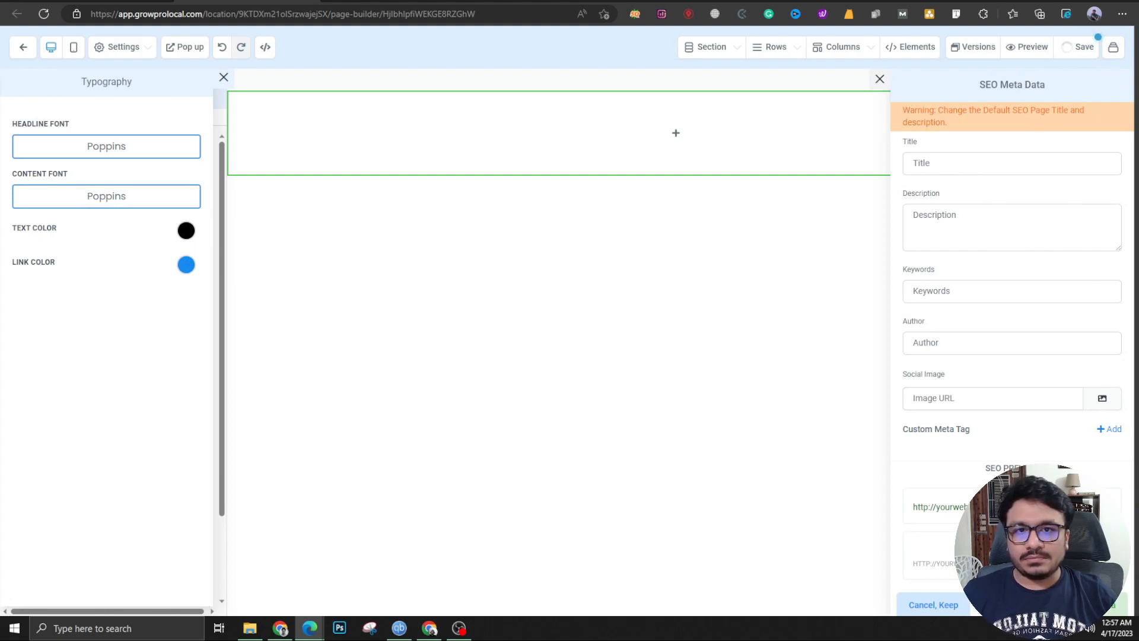
{"action": "left_click", "coordinate": [880, 79]}
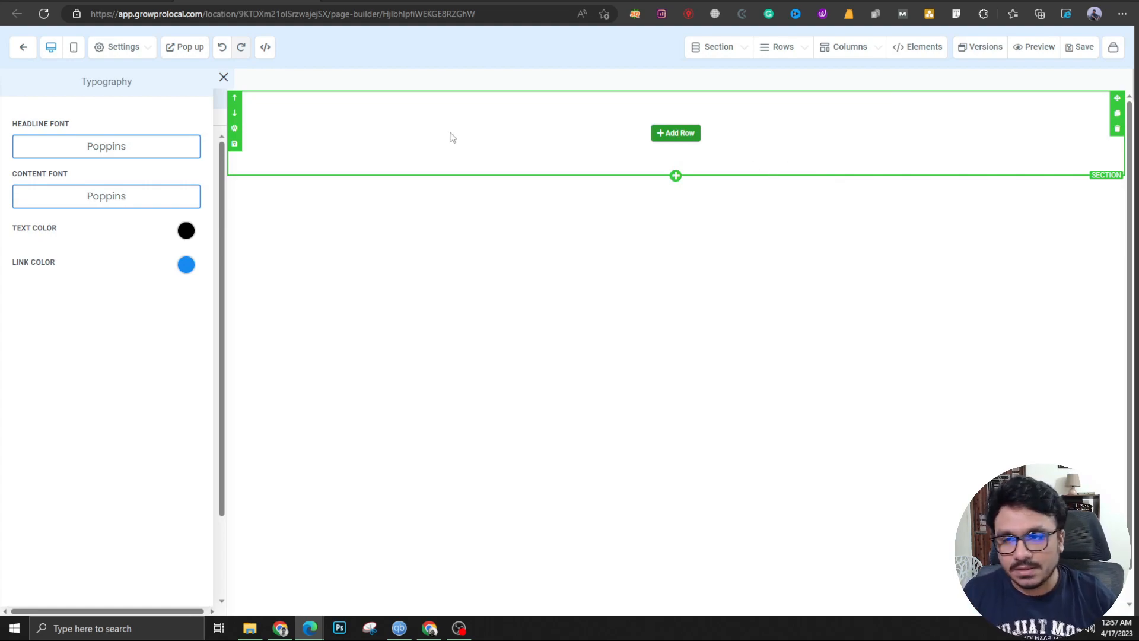
Add a one-column row to the empty section and check the opening text of the reference webinar page.
{"action": "left_click", "coordinate": [676, 133]}
{"action": "left_click", "coordinate": [982, 151]}
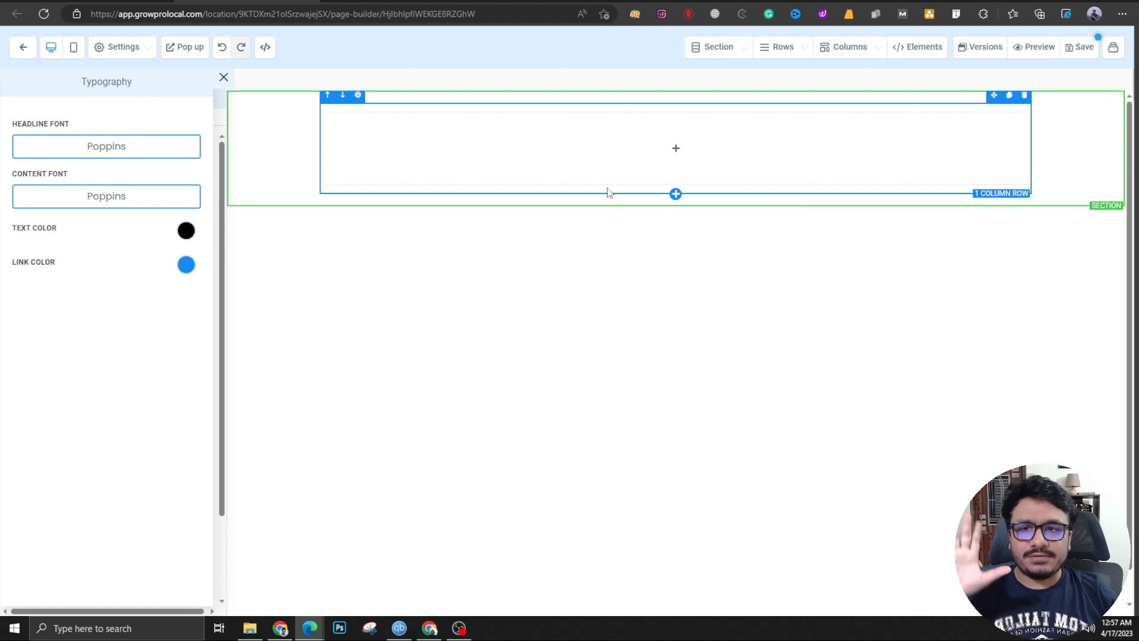
{"action": "left_click_drag", "start_coordinate": [1138, 71], "coordinate": [631, 10]}
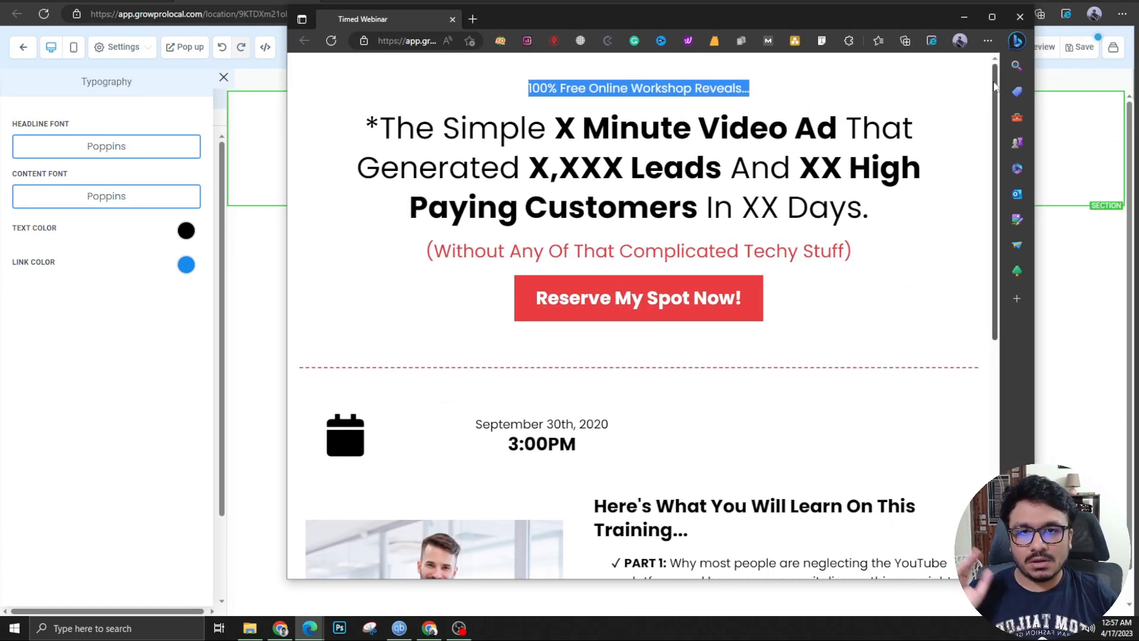
{"action": "left_click_drag", "start_coordinate": [816, 25], "coordinate": [1138, 35]}
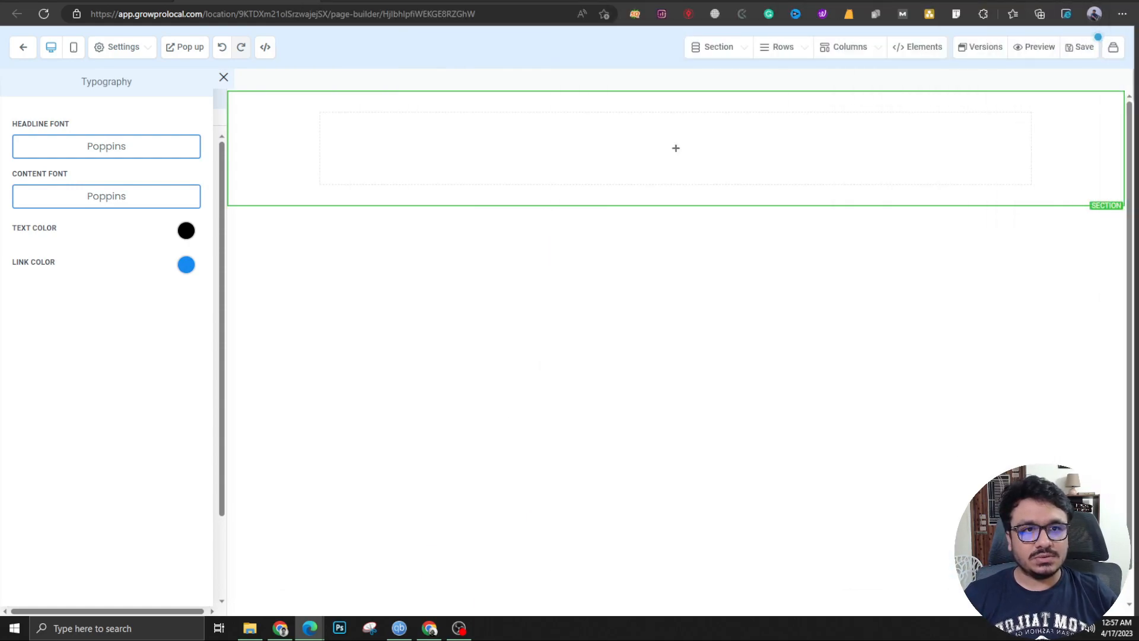
Add a sub-headline to the row's column with the text "100% Free Online Workshop Reveals...".
{"action": "mouse_move", "coordinate": [646, 173]}
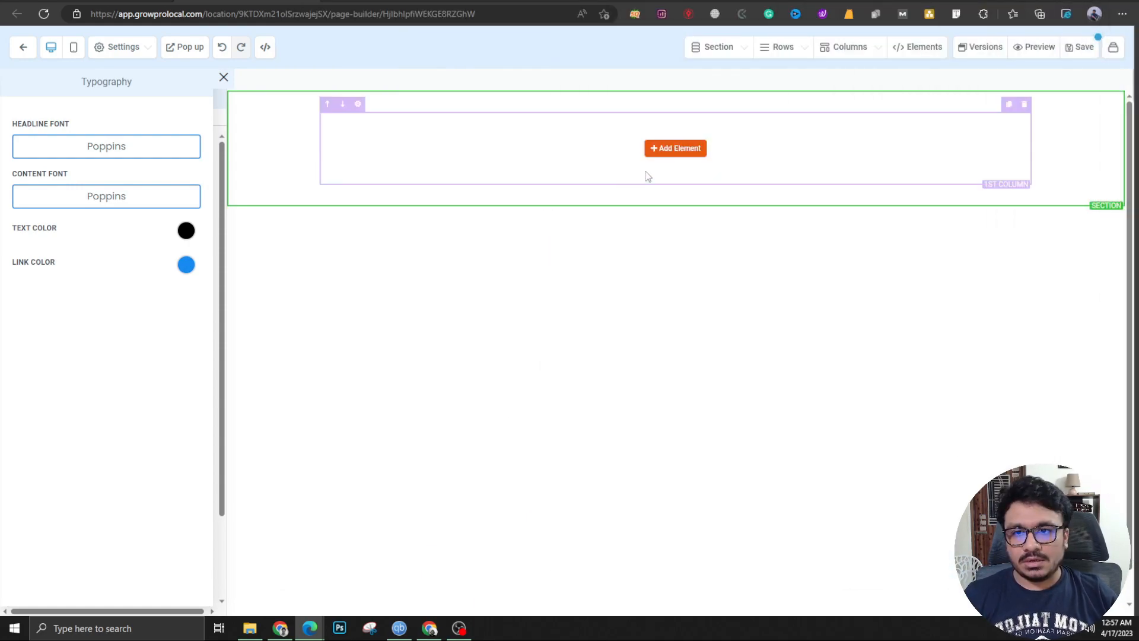
{"action": "left_click", "coordinate": [672, 150]}
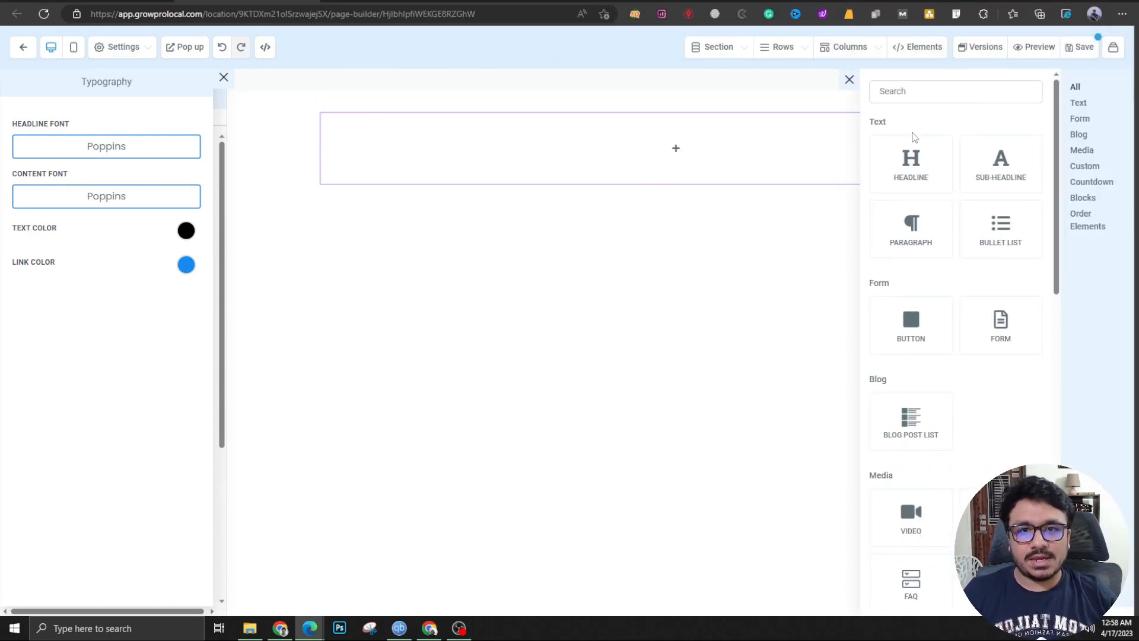
{"action": "left_click", "coordinate": [999, 172]}
{"action": "triple_click", "coordinate": [676, 126]}
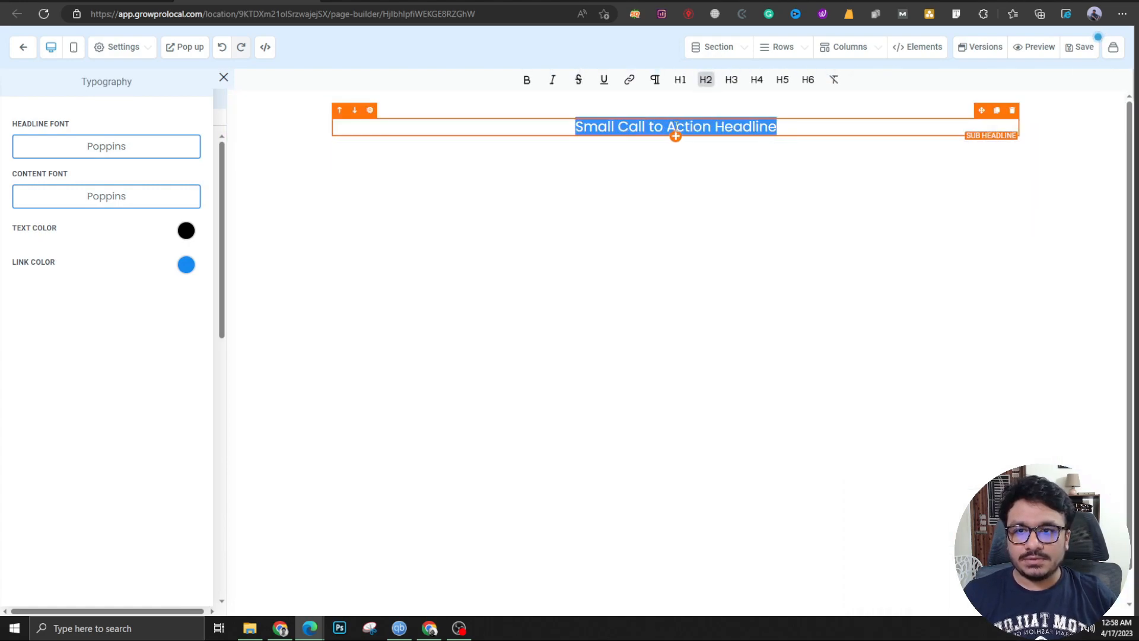
{"action": "left_click", "coordinate": [579, 129]}
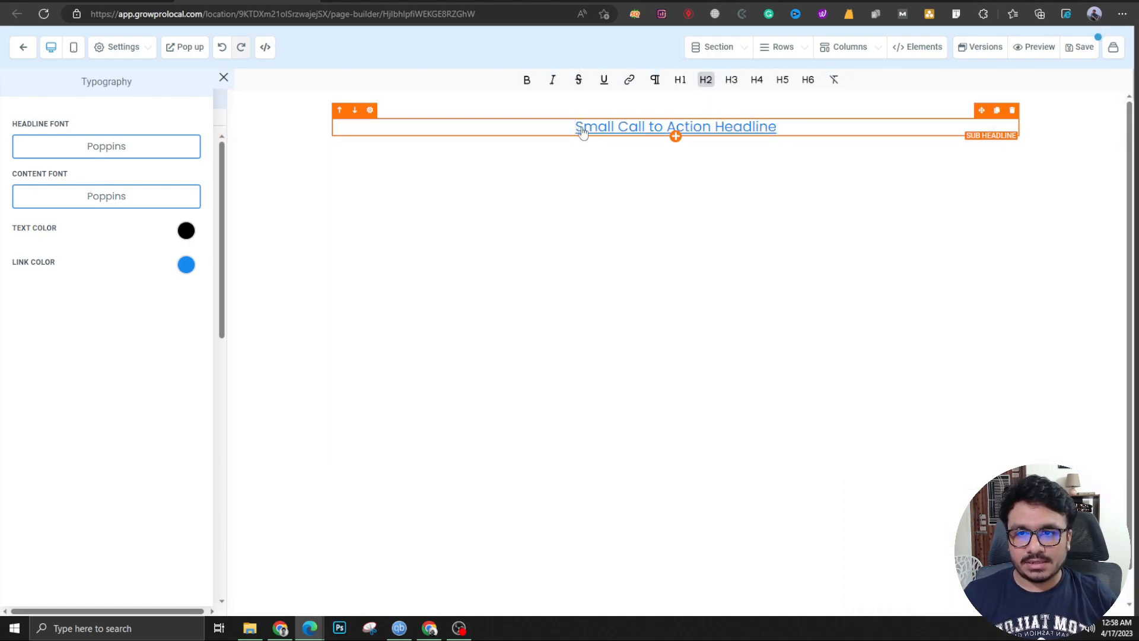
{"action": "triple_click", "coordinate": [758, 127]}
{"action": "type", "text": "100% Free Online Workshop Reveals..."}
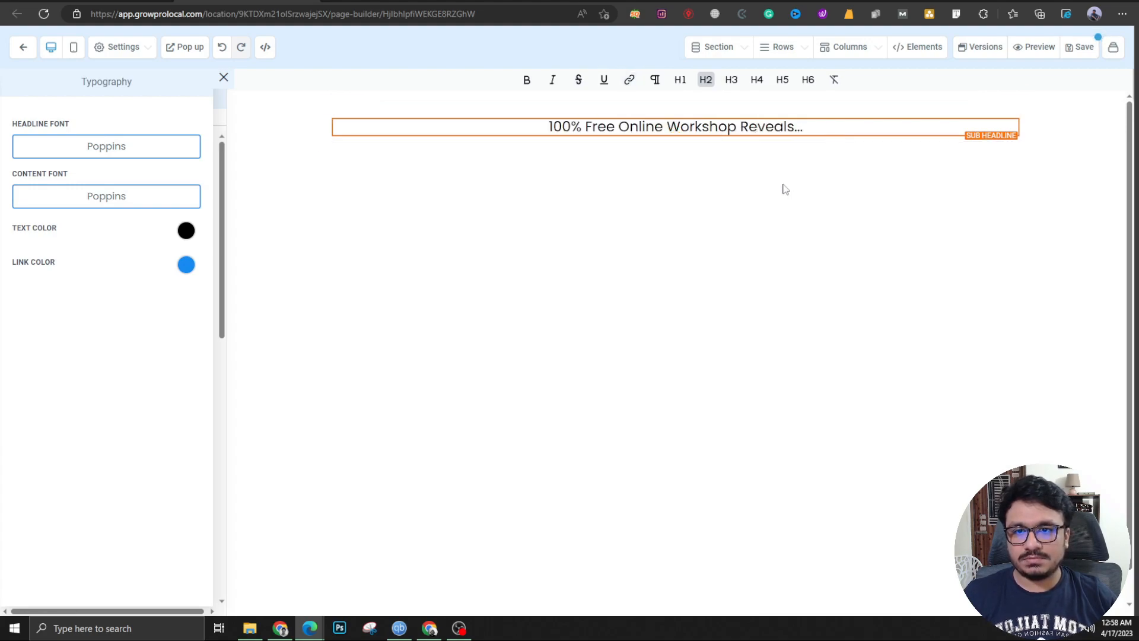
Format the sub-headline text as an H3 heading.
{"action": "triple_click", "coordinate": [757, 127]}
{"action": "left_click", "coordinate": [730, 83]}
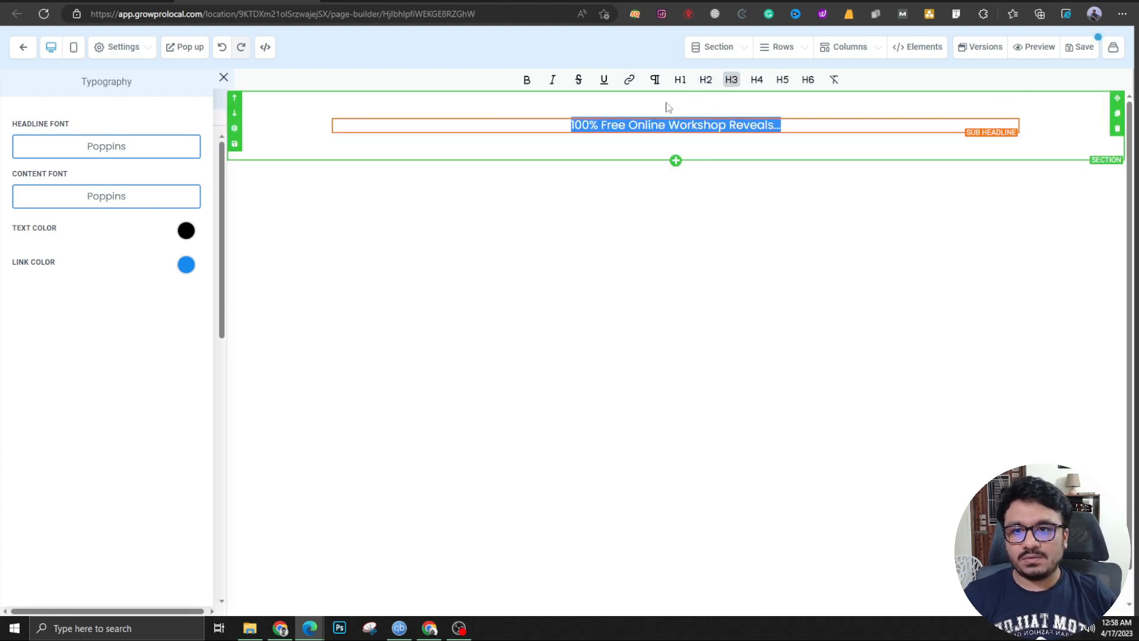
{"action": "left_click", "coordinate": [378, 146]}
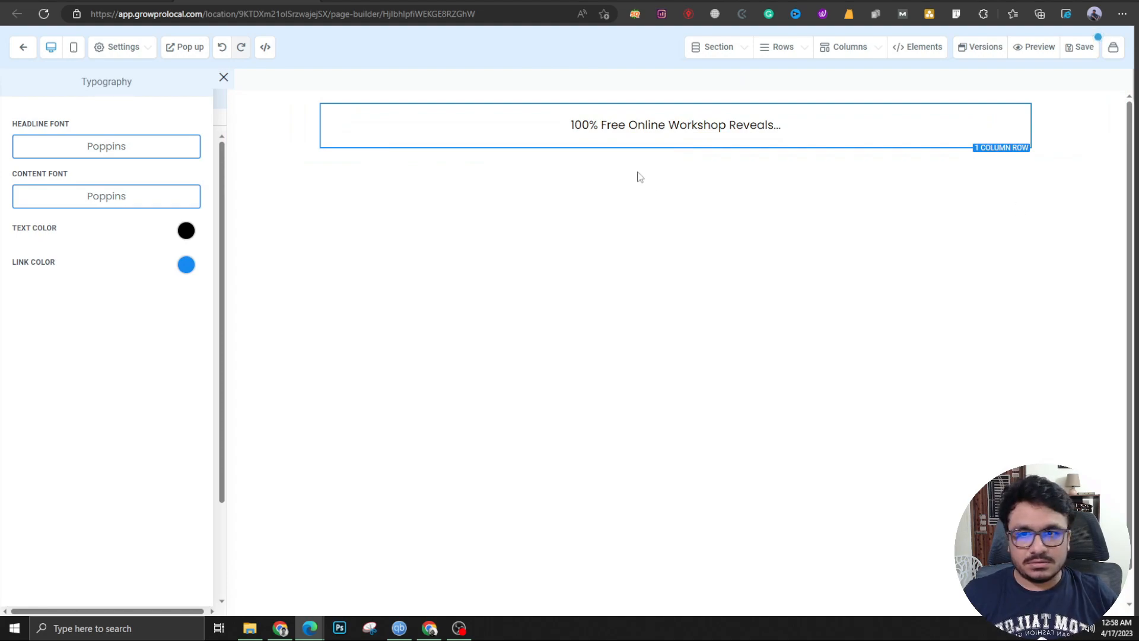
Add a headline below the sub-headline reading "*The Simple X Minute Video Ad That Generated X,XXX Leads And XX High Paying Customers In XX Days.".
{"action": "left_click", "coordinate": [676, 134]}
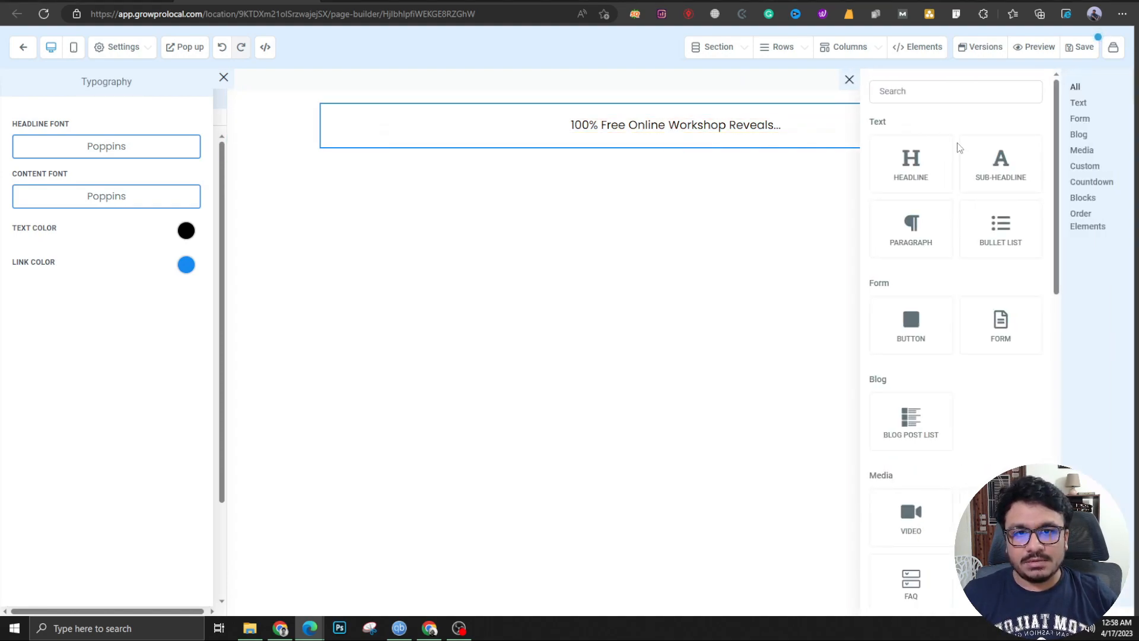
{"action": "left_click", "coordinate": [895, 184]}
{"action": "key", "text": "ctrl+a"}
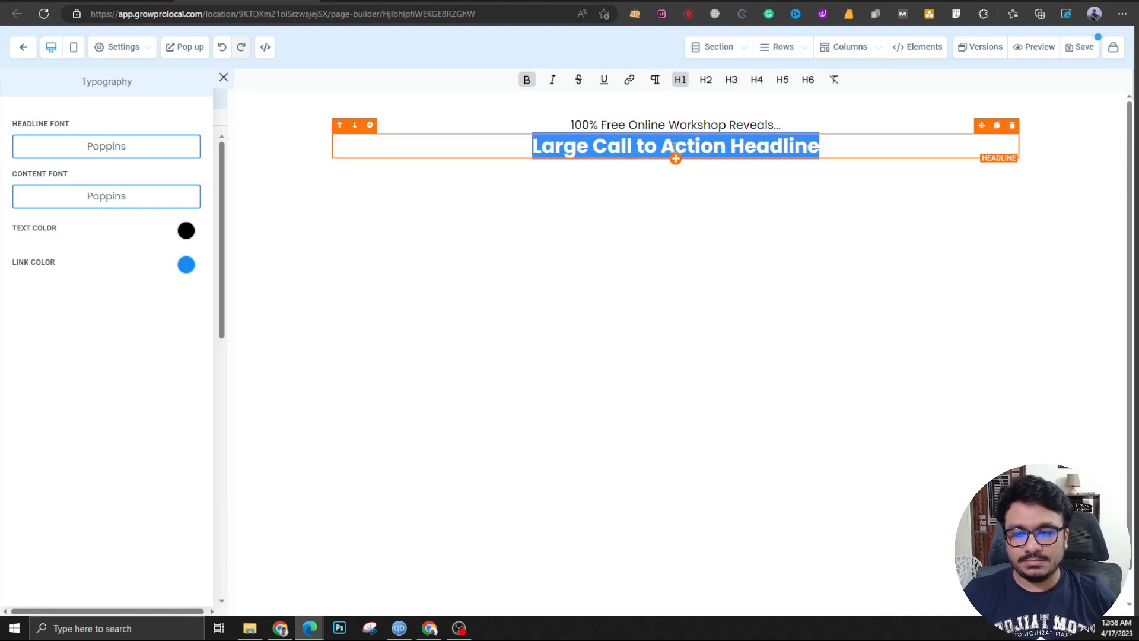
{"action": "type", "text": "*The Simple X Minute Video Ad That Generated X,XXX Leads And XX High Paying Customers In XX Days."}
Set the main headline's top padding to 20.
{"action": "left_click", "coordinate": [718, 125]}
{"action": "left_click", "coordinate": [713, 145]}
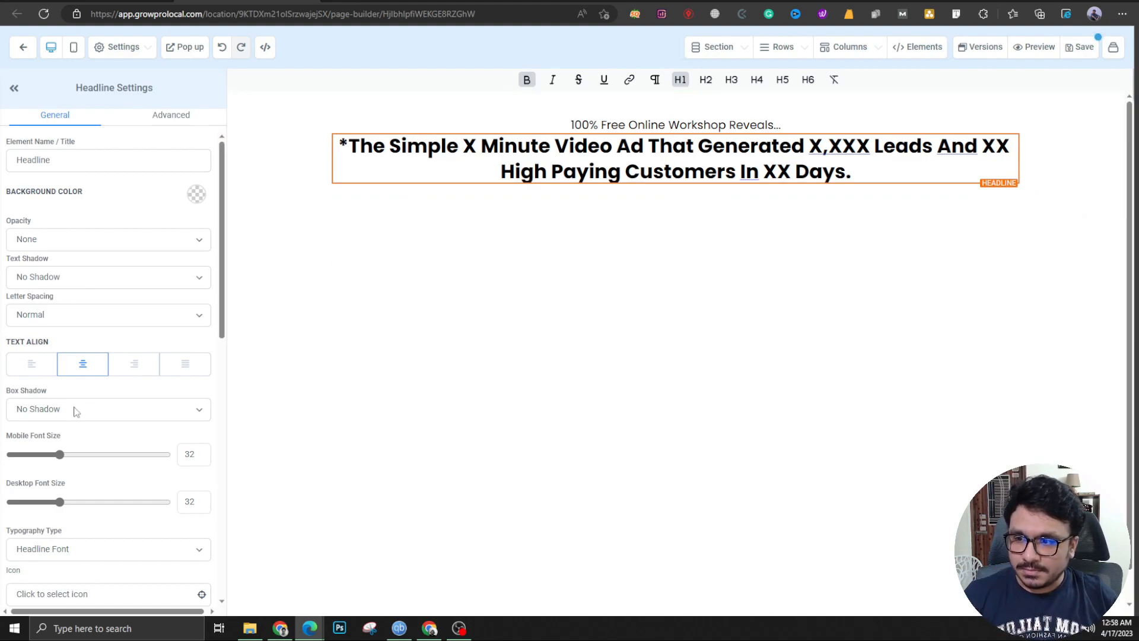
{"action": "scroll", "coordinate": [79, 409], "scroll_direction": "down", "scroll_amount": 10}
{"action": "left_click_drag", "start_coordinate": [15, 418], "coordinate": [55, 422]}
{"action": "left_click_drag", "start_coordinate": [184, 415], "coordinate": [194, 416]}
{"action": "type", "text": "0"}
{"action": "left_click", "coordinate": [162, 403]}
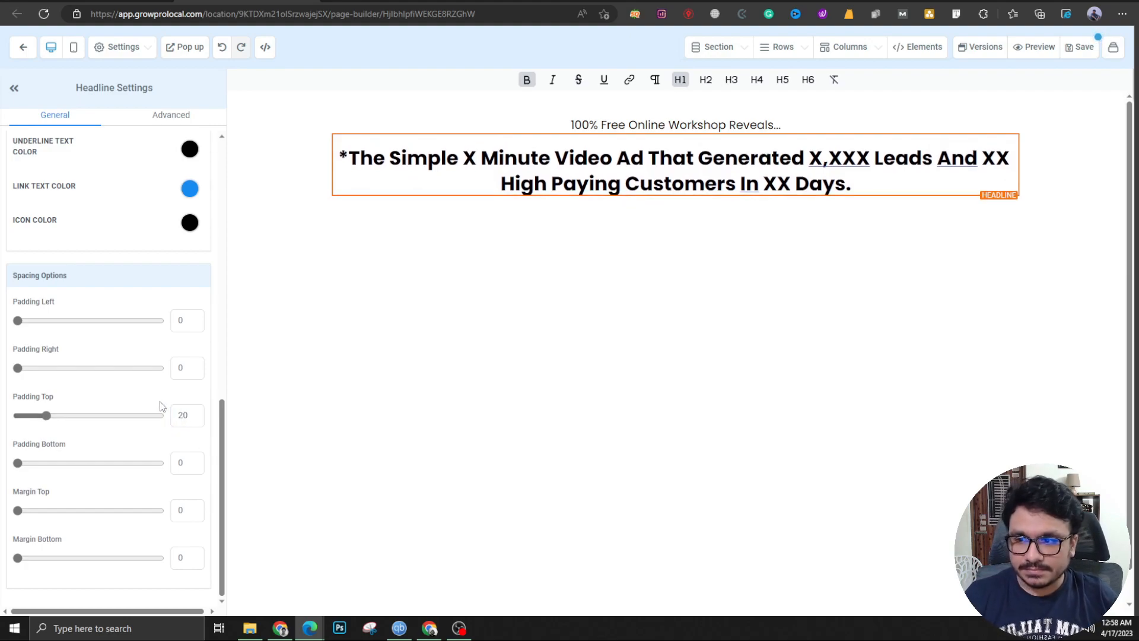
Set the main headline's desktop font size to 46 and remove the bold formatting from all its text.
{"action": "triple_click", "coordinate": [563, 177]}
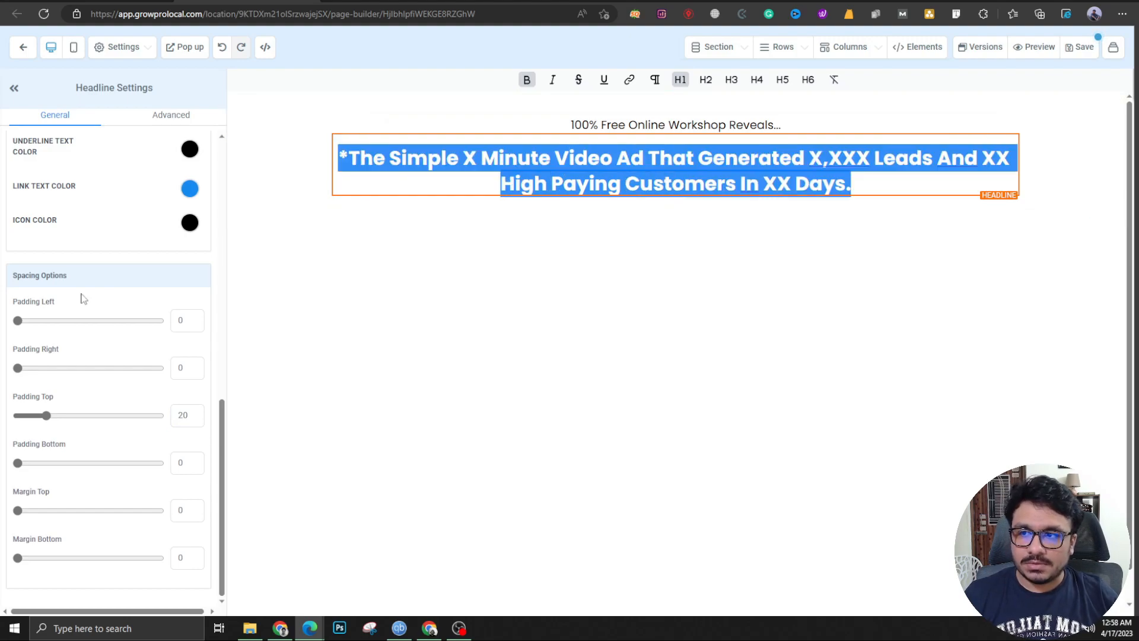
{"action": "scroll", "coordinate": [89, 298], "scroll_direction": "up", "scroll_amount": 5}
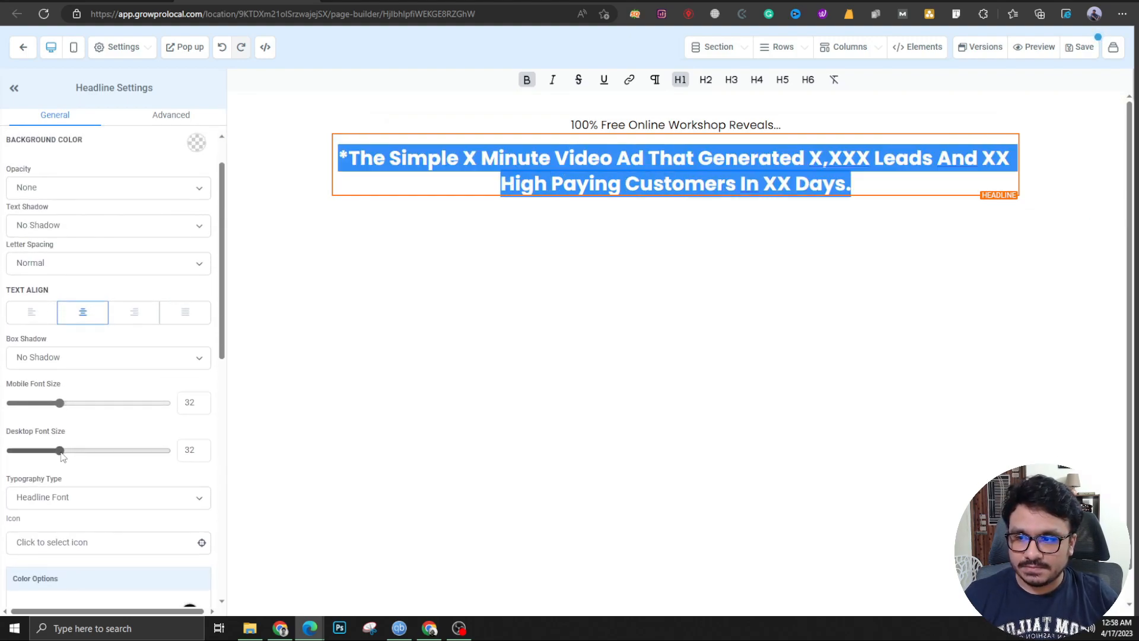
{"action": "left_click_drag", "start_coordinate": [59, 450], "coordinate": [83, 455]}
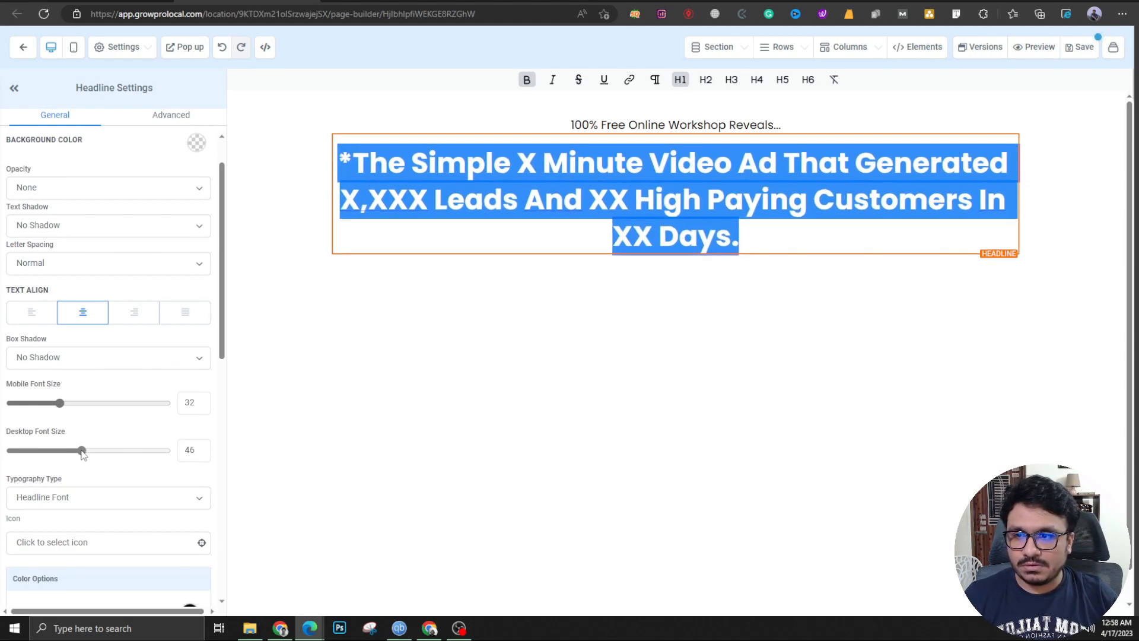
{"action": "left_click", "coordinate": [447, 224]}
{"action": "key", "text": "ctrl+a"}
{"action": "key", "text": "ctrl+b"}
{"action": "left_click", "coordinate": [447, 224]}
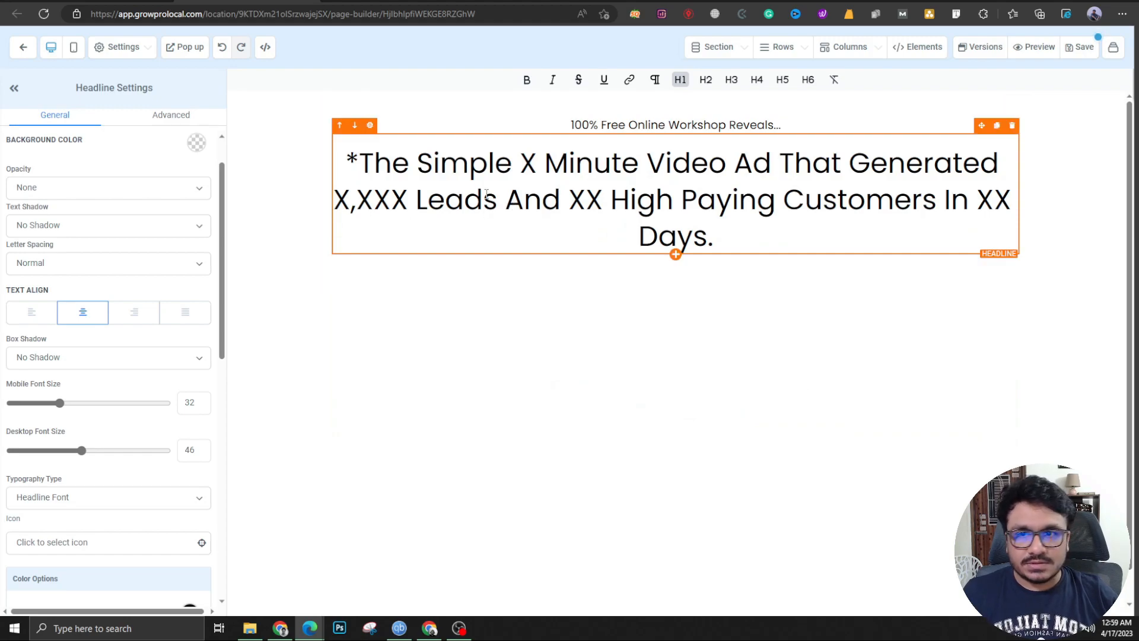
Make the words "X Minute Video Ad" bold in the main headline.
{"action": "left_click_drag", "start_coordinate": [521, 162], "coordinate": [763, 161]}
{"action": "key", "text": "ctrl+b"}
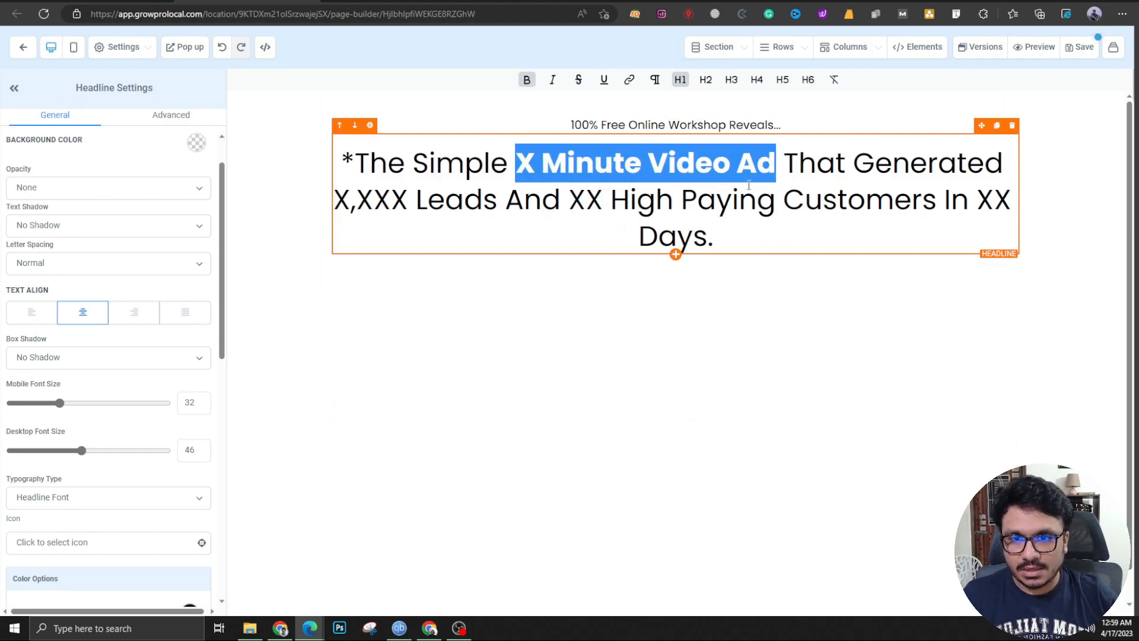
{"action": "left_click", "coordinate": [524, 190]}
{"action": "left_click_drag", "start_coordinate": [568, 196], "coordinate": [611, 195]}
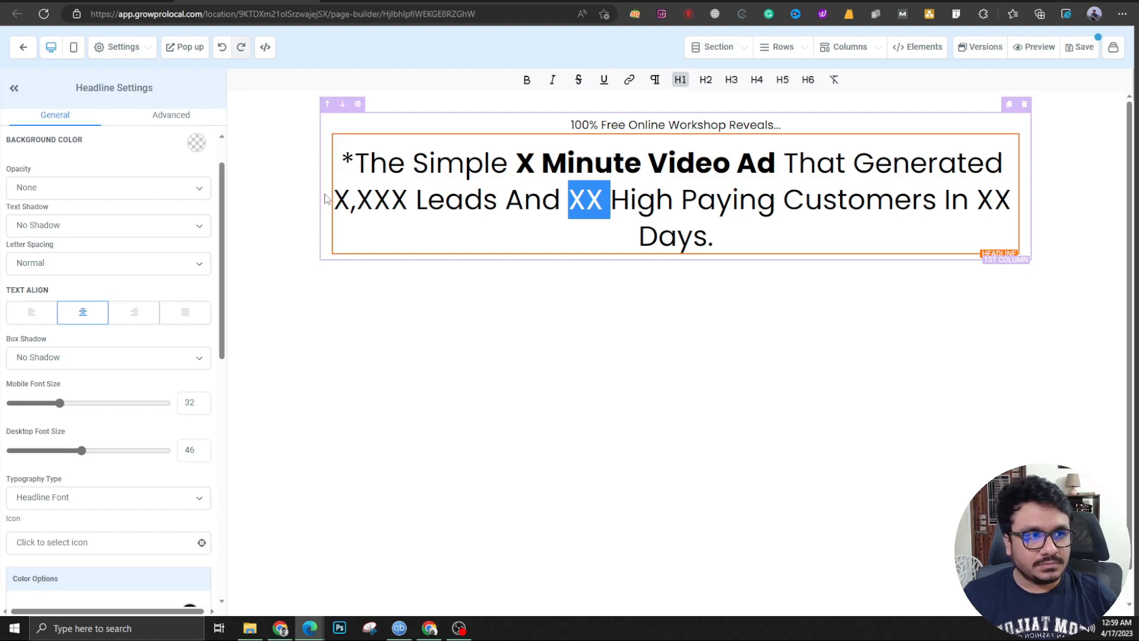
{"action": "left_click", "coordinate": [856, 156]}
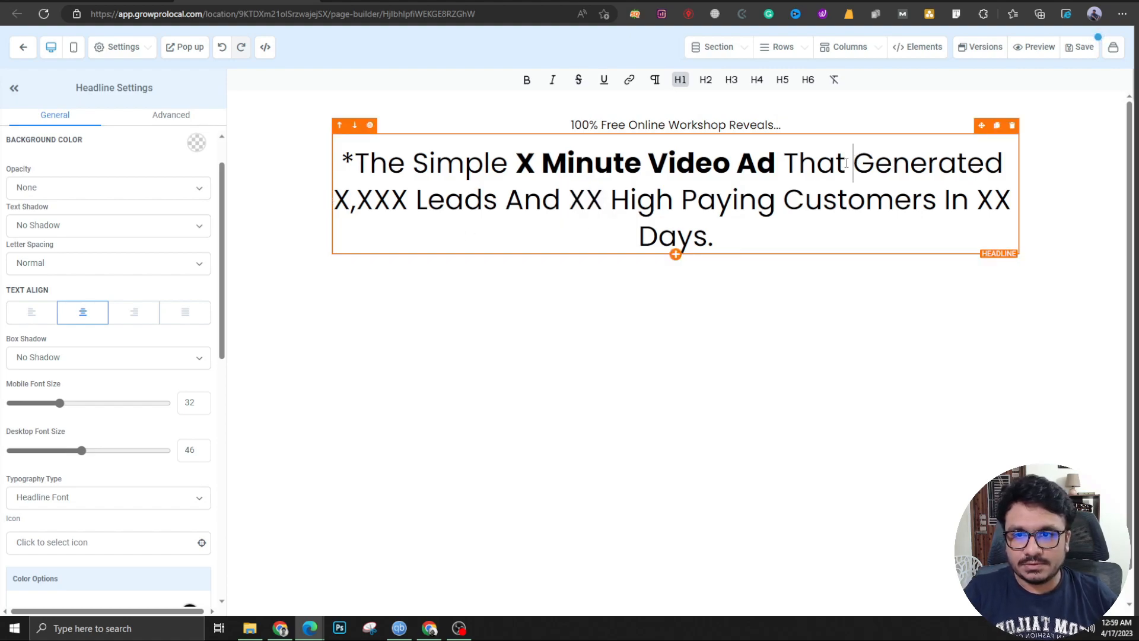
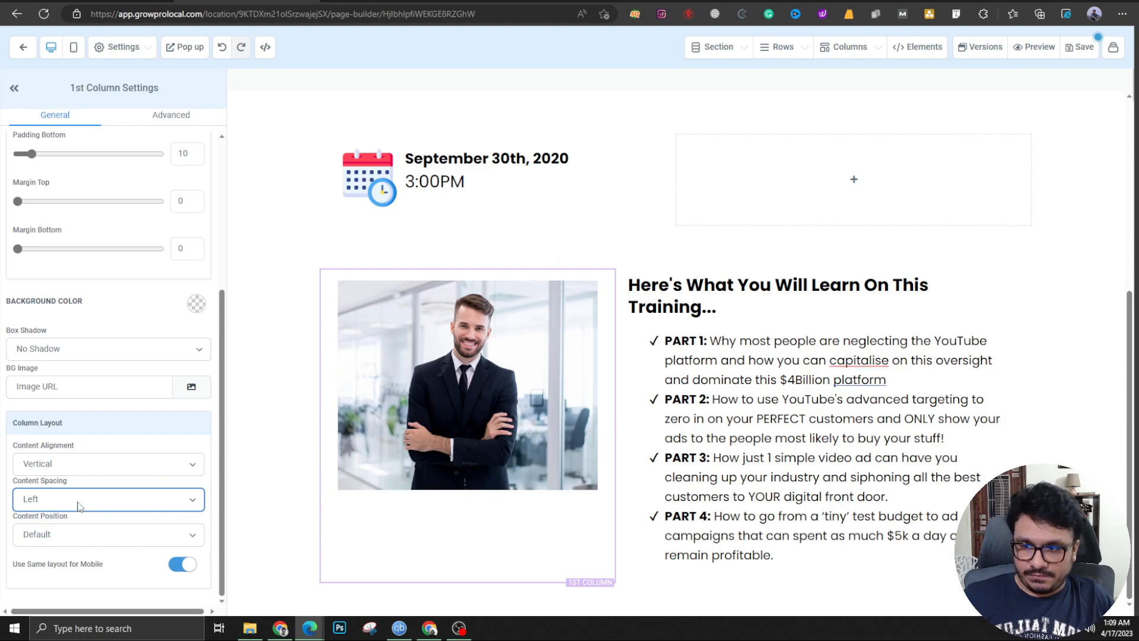
Set the photo column's content spacing to Center and the neighbouring bullet list's left padding to 0.
{"action": "left_click", "coordinate": [79, 506]}
{"action": "left_click", "coordinate": [53, 516]}
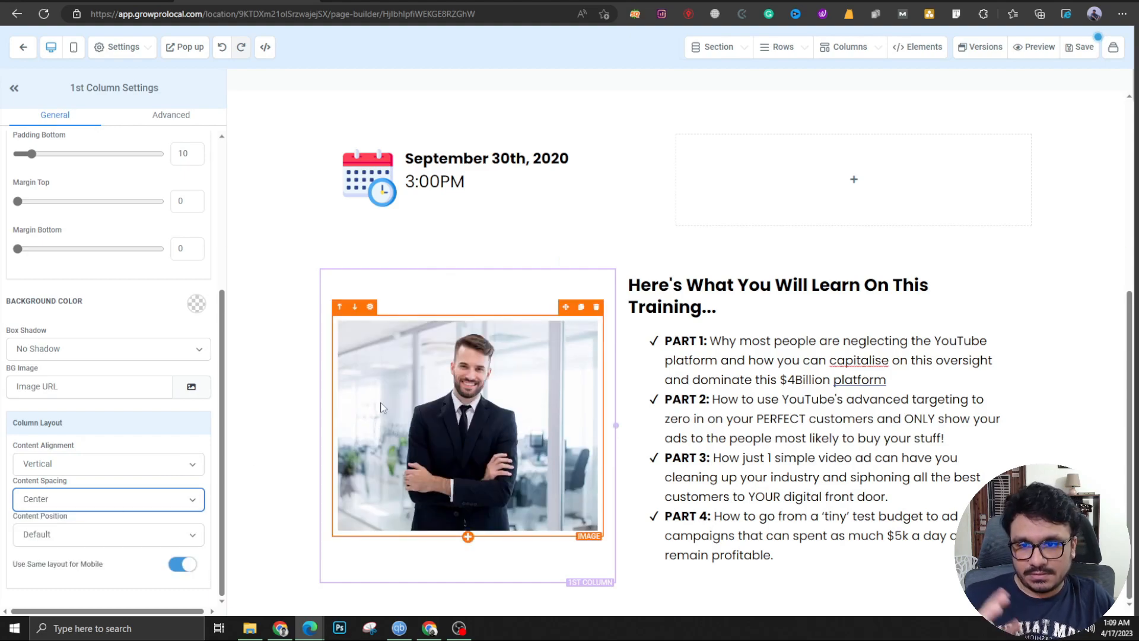
{"action": "left_click", "coordinate": [300, 394]}
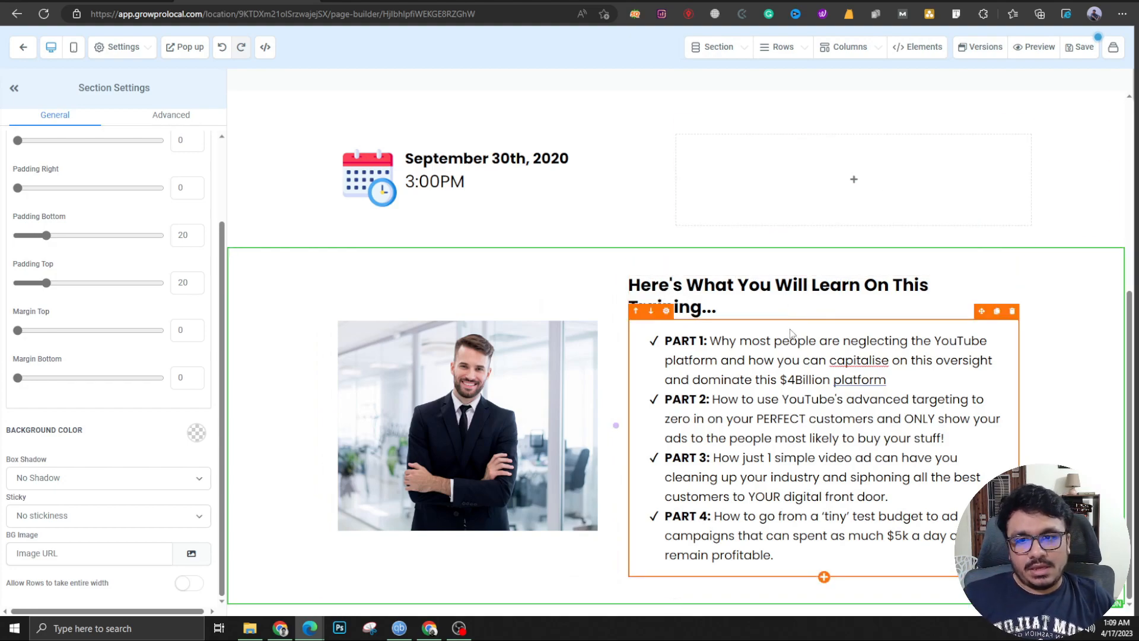
{"action": "left_click", "coordinate": [642, 338]}
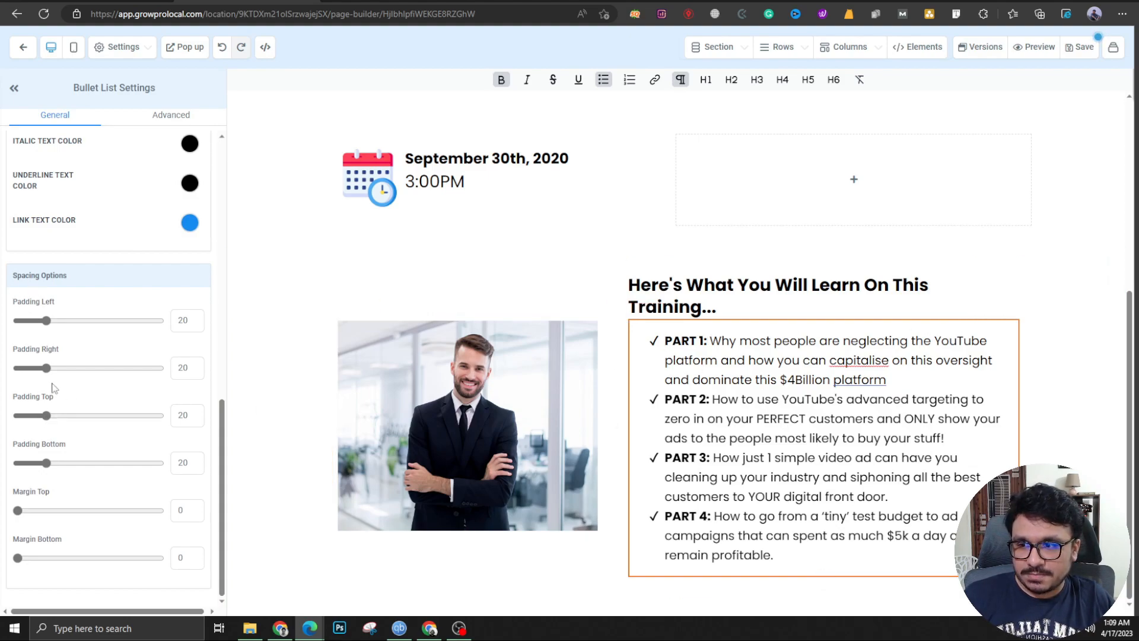
{"action": "left_click_drag", "start_coordinate": [46, 320], "coordinate": [14, 314]}
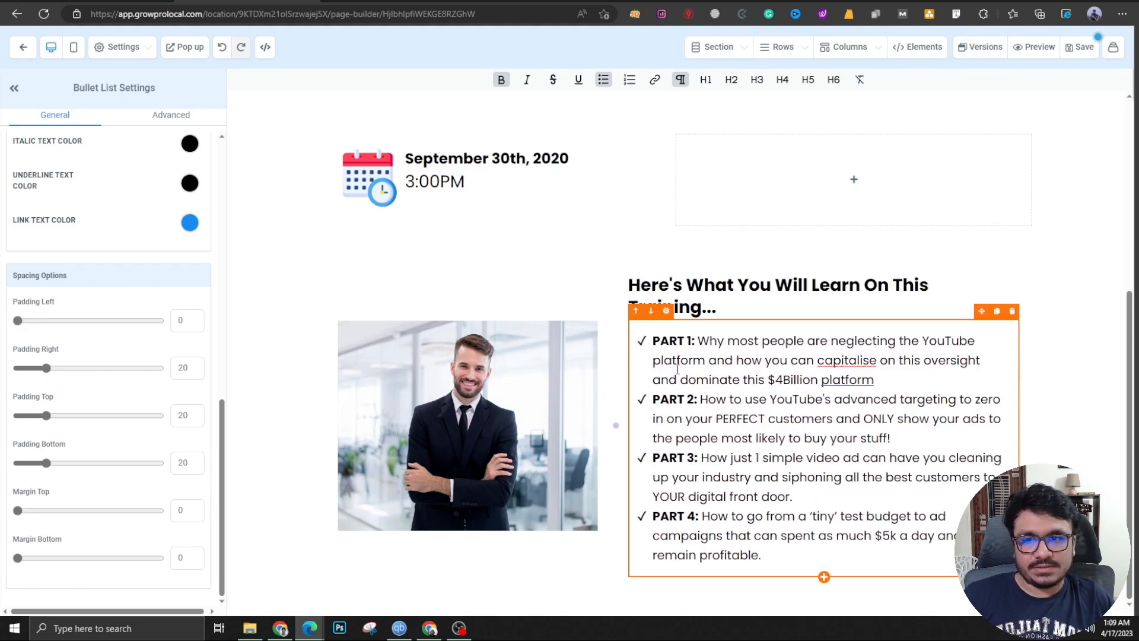
Add a button directly below the countdown timer near the top of the page.
{"action": "scroll", "coordinate": [672, 336], "scroll_direction": "up", "scroll_amount": 5}
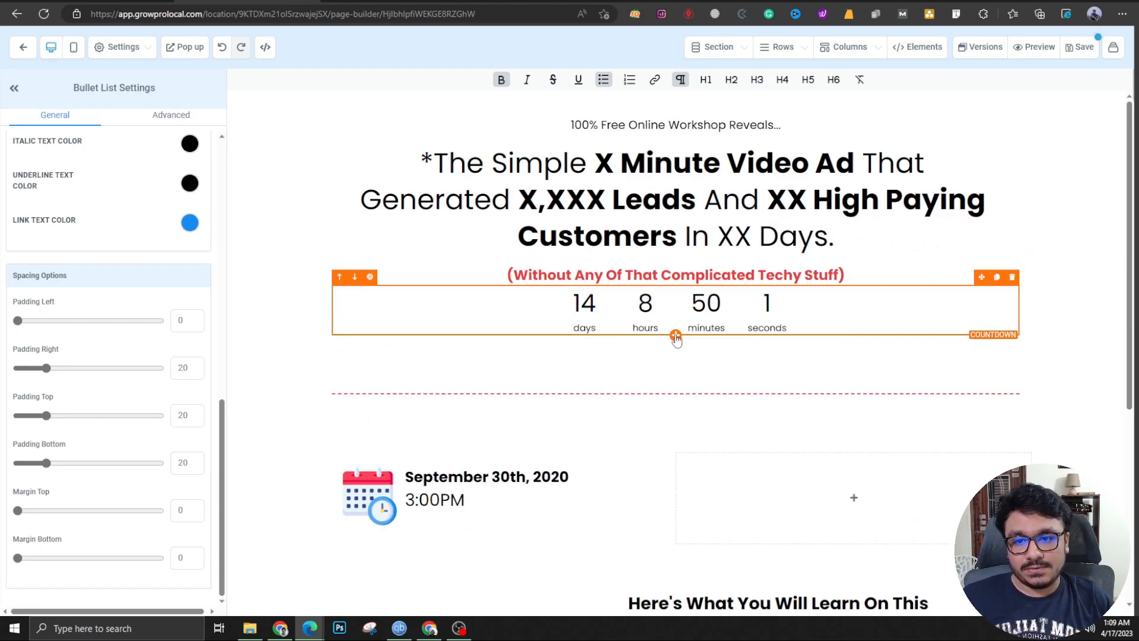
{"action": "left_click", "coordinate": [675, 336]}
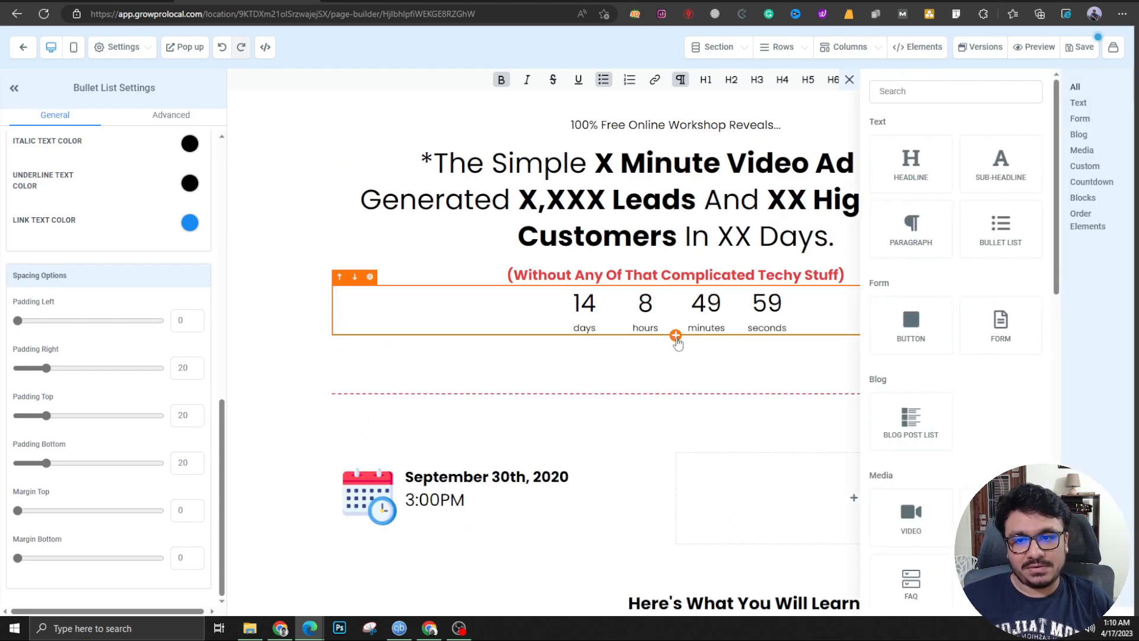
{"action": "left_click", "coordinate": [912, 333]}
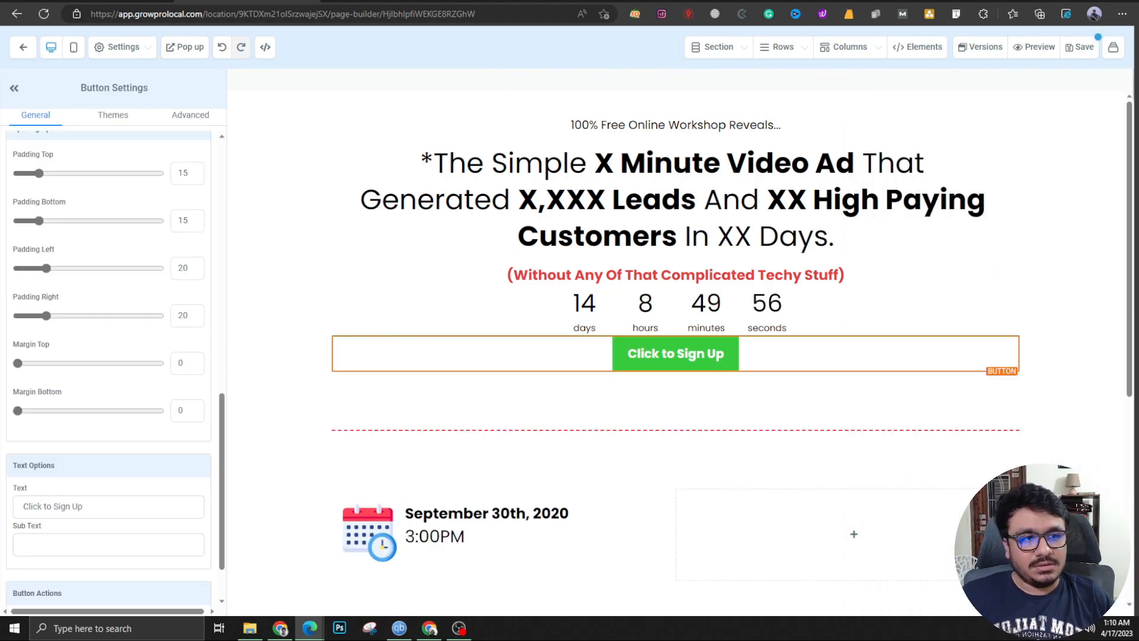
Change the new button's text to "Reserve My Spot Now!".
{"action": "scroll", "coordinate": [77, 320], "scroll_direction": "up", "scroll_amount": 10}
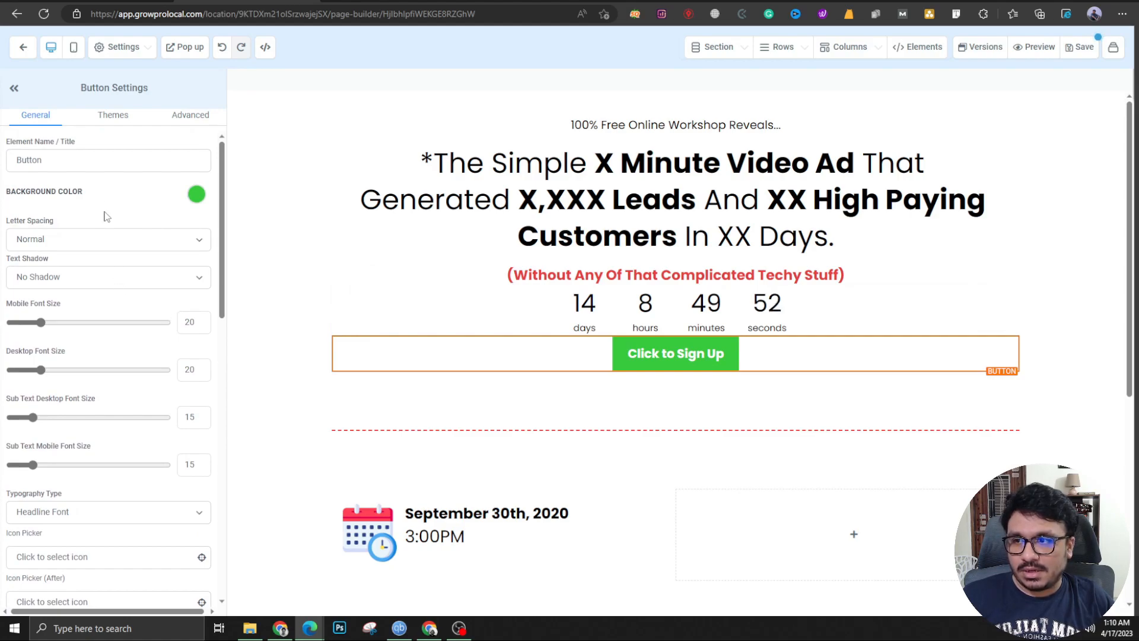
{"action": "scroll", "coordinate": [93, 381], "scroll_direction": "down", "scroll_amount": 10}
{"action": "left_click", "coordinate": [93, 433]}
{"action": "left_click_drag", "start_coordinate": [94, 436], "coordinate": [16, 434]}
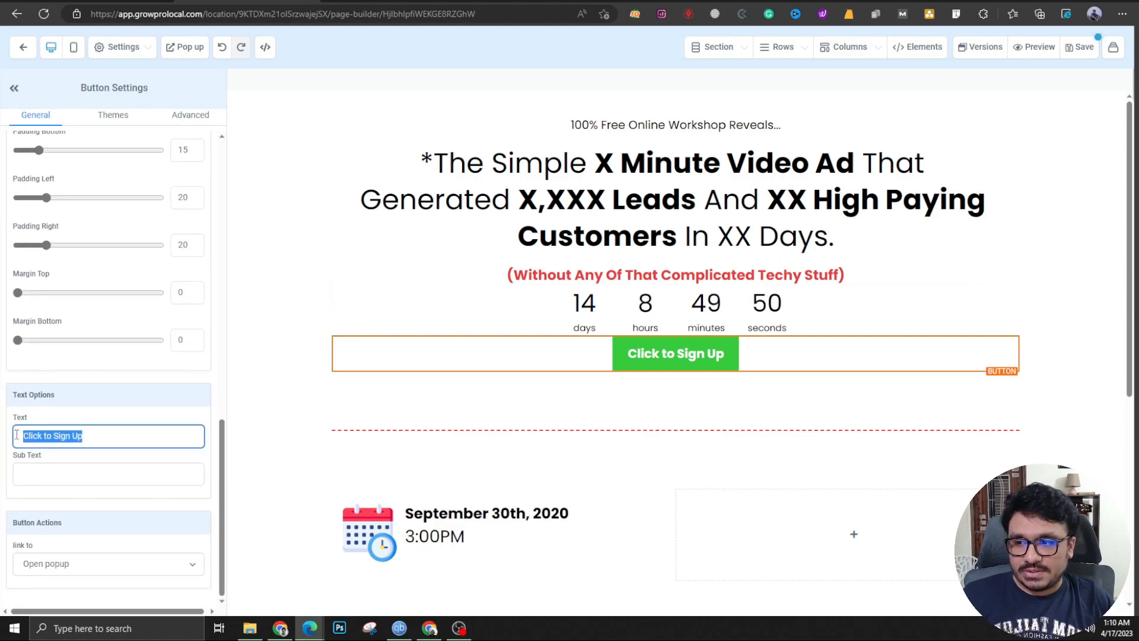
{"action": "type", "text": "Reserve "}
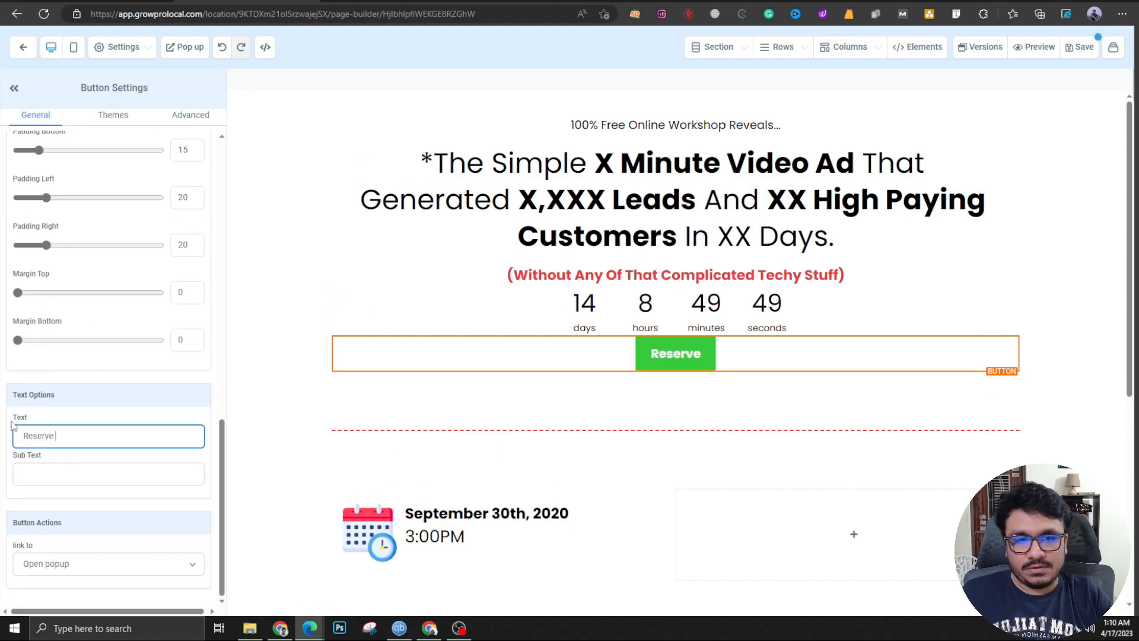
{"action": "type", "text": "My Spot Now!"}
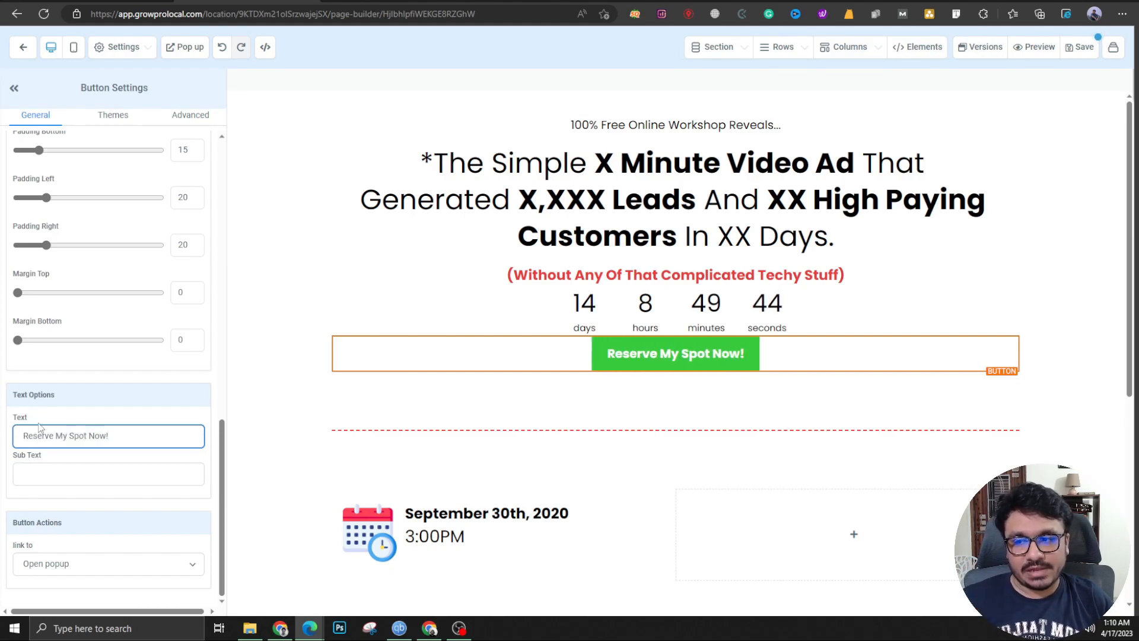
Set the registration button's desktop font size to 38, its mobile font size to 28 and its background color to red.
{"action": "scroll", "coordinate": [105, 478], "scroll_direction": "up", "scroll_amount": 10}
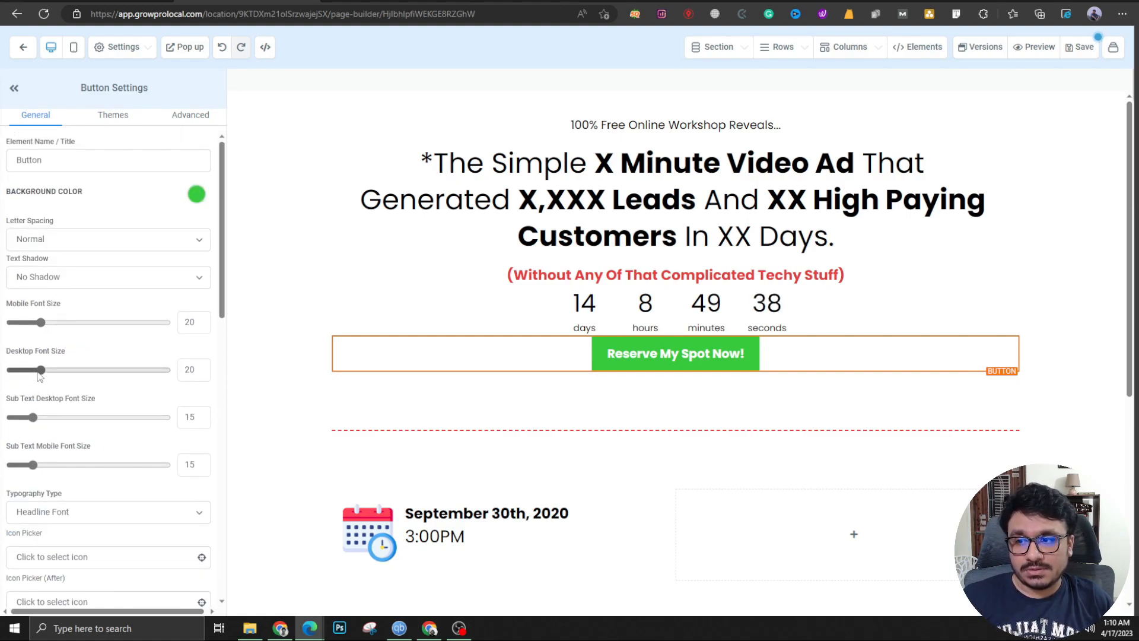
{"action": "left_click_drag", "start_coordinate": [38, 372], "coordinate": [69, 373]}
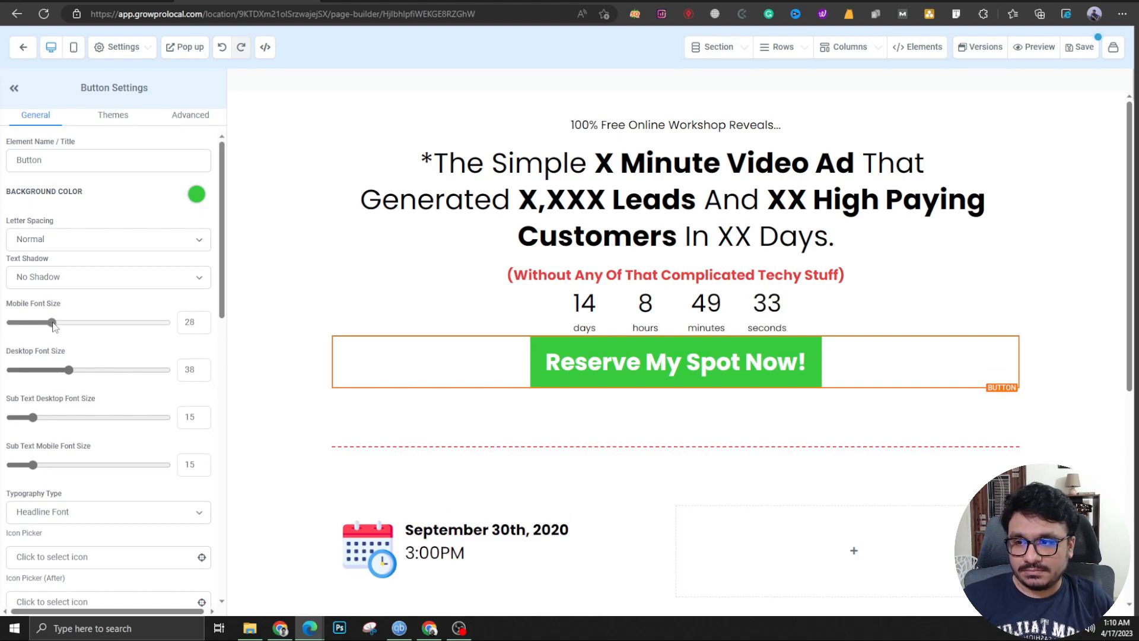
{"action": "left_click_drag", "start_coordinate": [53, 323], "coordinate": [54, 323]}
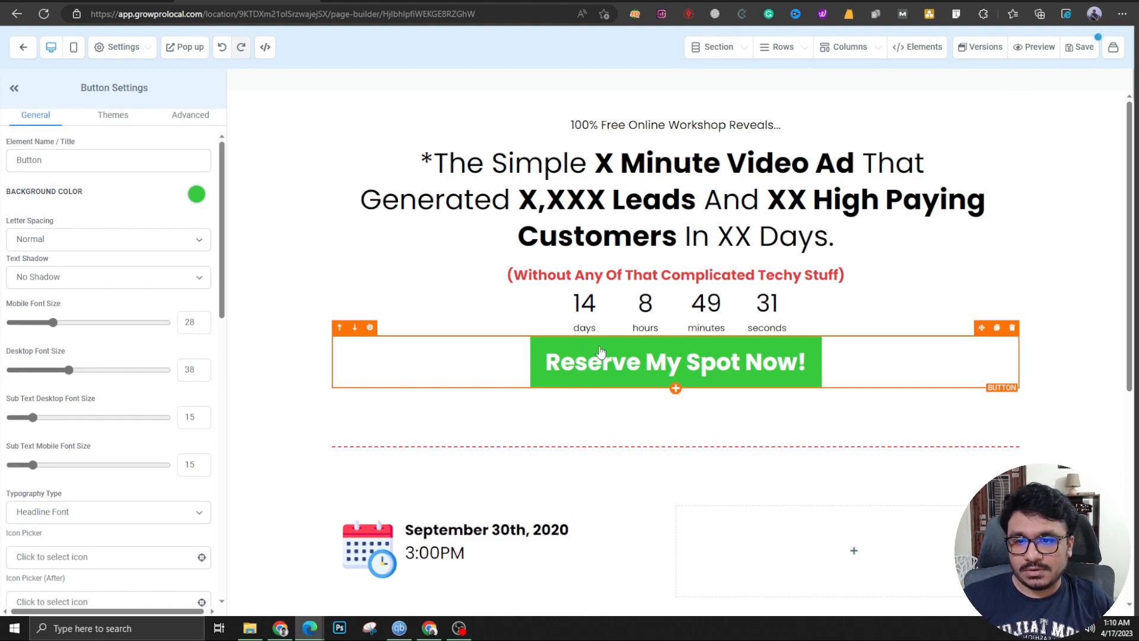
{"action": "left_click", "coordinate": [196, 195]}
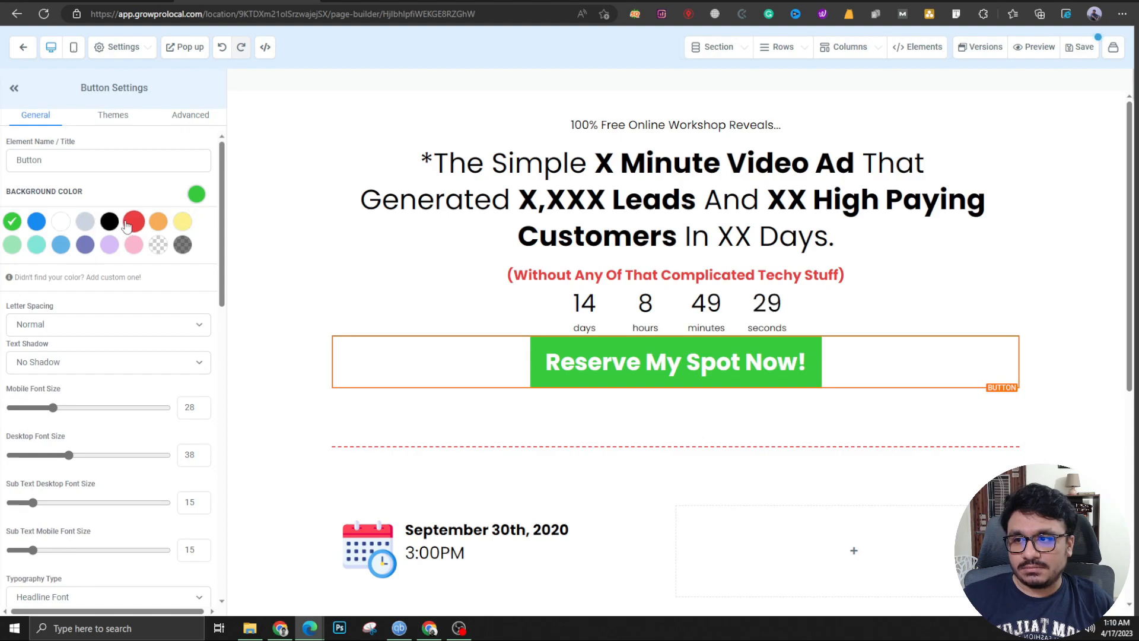
{"action": "left_click", "coordinate": [130, 221]}
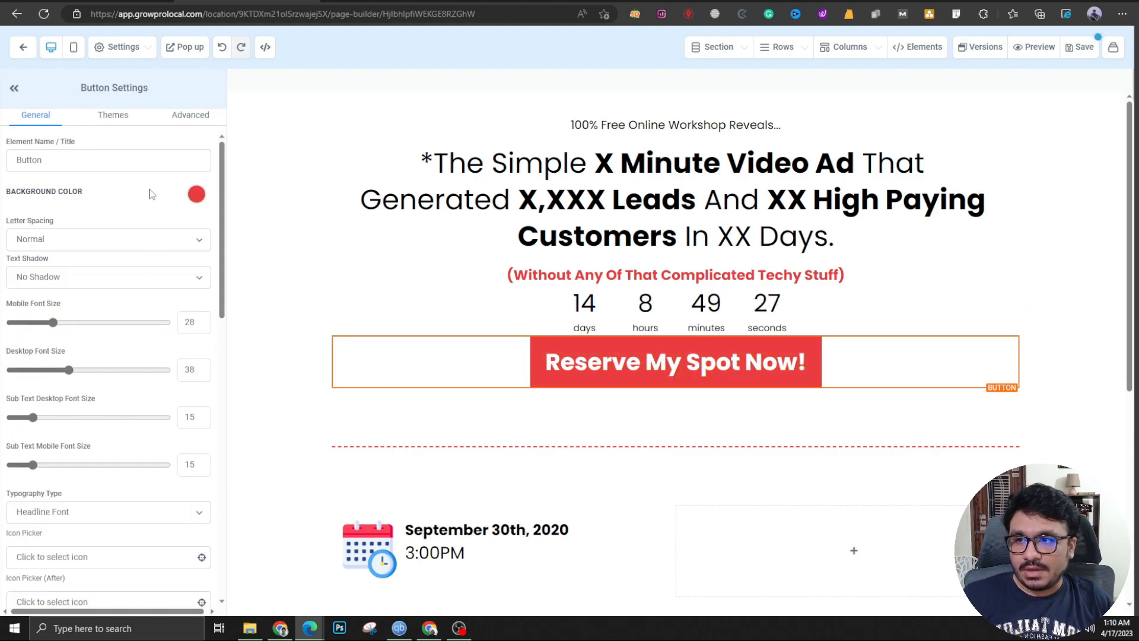
Apply the Elevate (hover) effect to the registration button.
{"action": "left_click", "coordinate": [184, 115]}
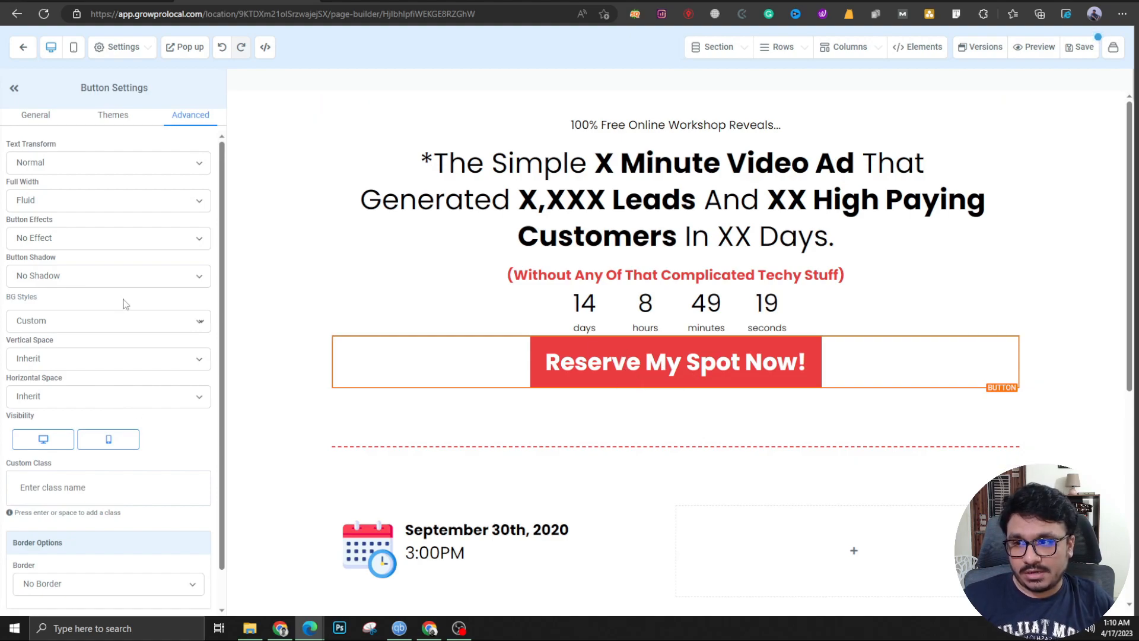
{"action": "left_click", "coordinate": [98, 244]}
{"action": "left_click", "coordinate": [66, 292]}
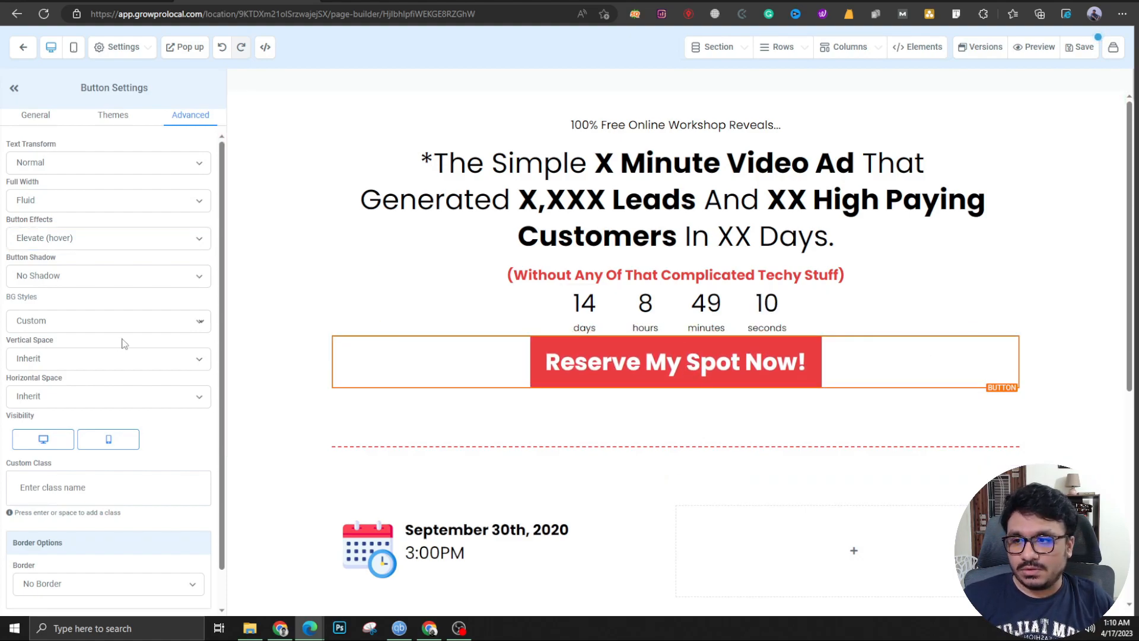
{"action": "scroll", "coordinate": [128, 421], "scroll_direction": "down", "scroll_amount": 1}
{"action": "scroll", "coordinate": [119, 437], "scroll_direction": "up", "scroll_amount": 1}
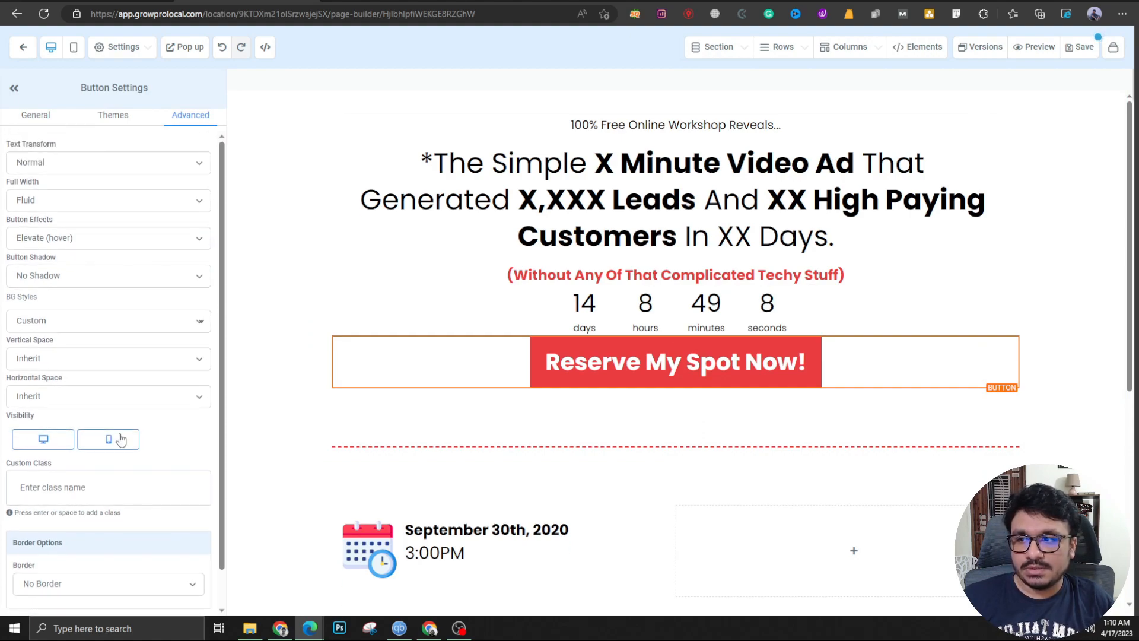
{"action": "scroll", "coordinate": [119, 416], "scroll_direction": "down", "scroll_amount": 1}
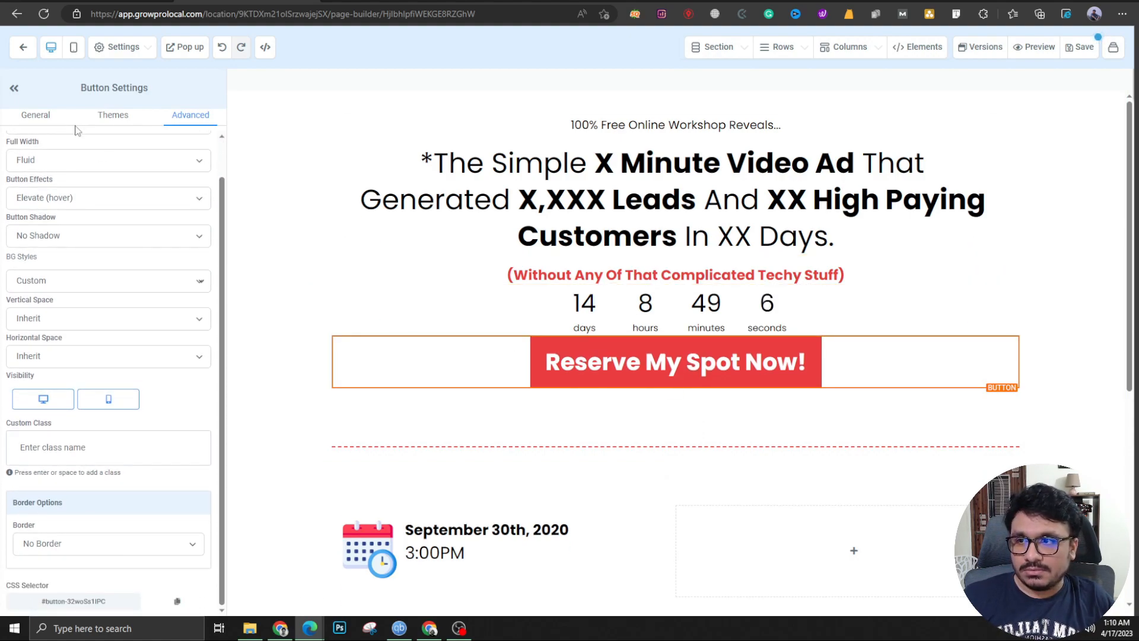
Set the registration button's top margin to 36.
{"action": "left_click", "coordinate": [35, 114]}
{"action": "scroll", "coordinate": [137, 381], "scroll_direction": "down", "scroll_amount": 10}
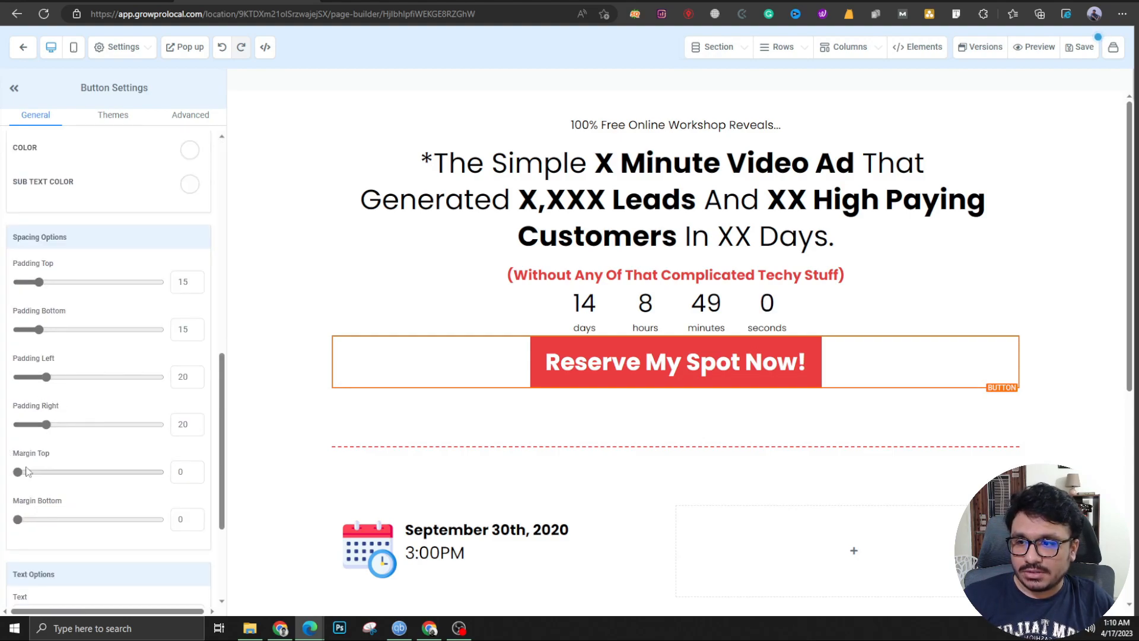
{"action": "left_click_drag", "start_coordinate": [18, 472], "coordinate": [66, 477]}
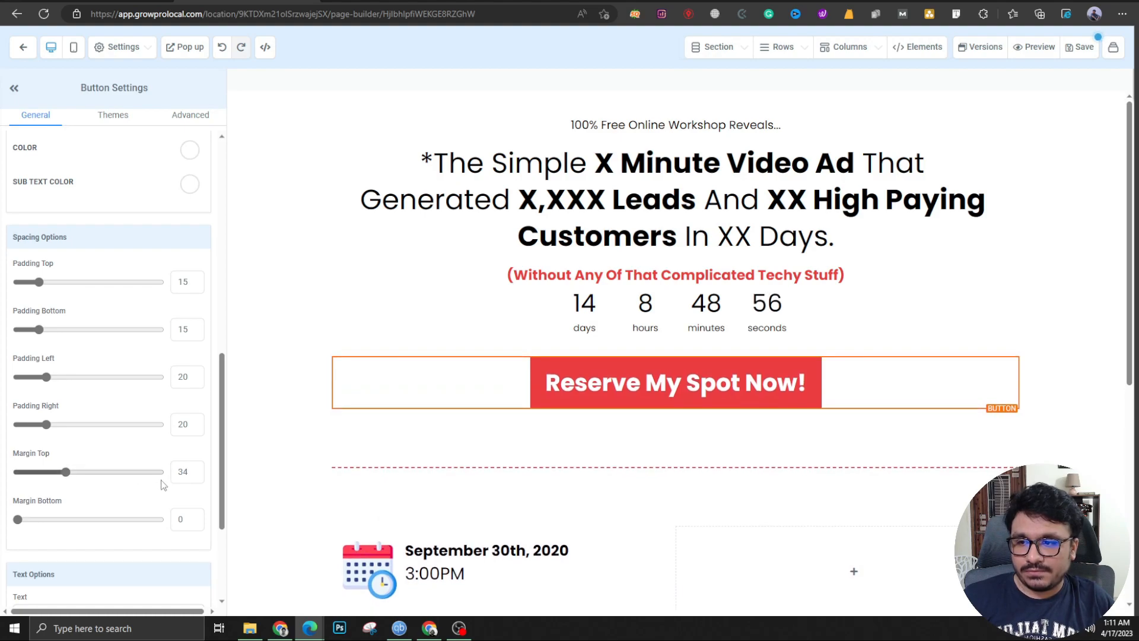
{"action": "left_click", "coordinate": [184, 472]}
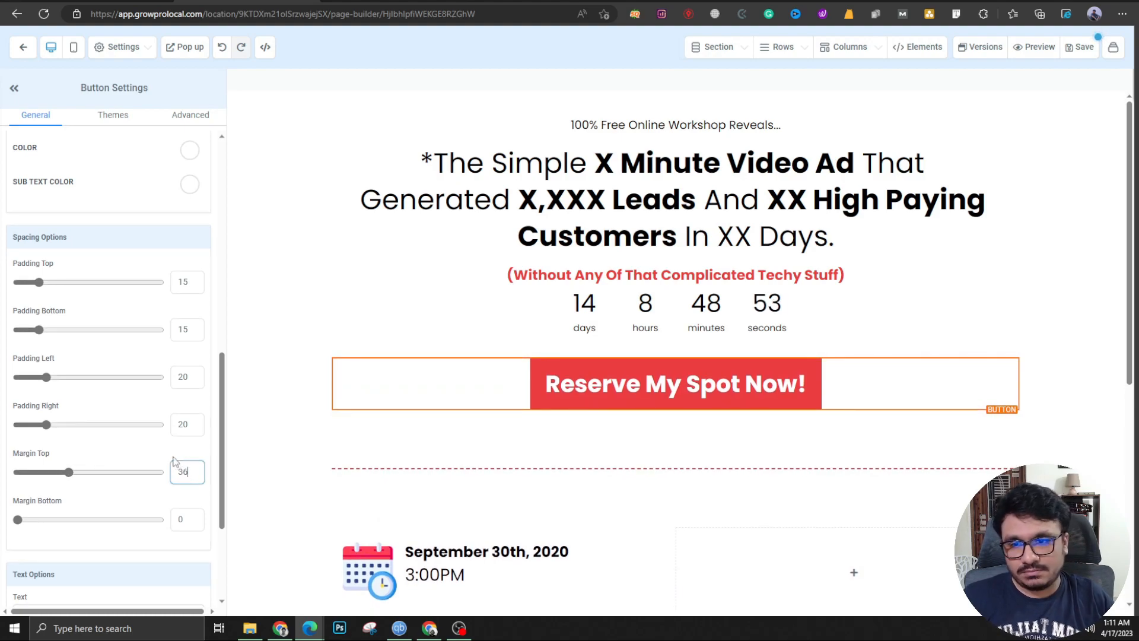
{"action": "left_click", "coordinate": [280, 384]}
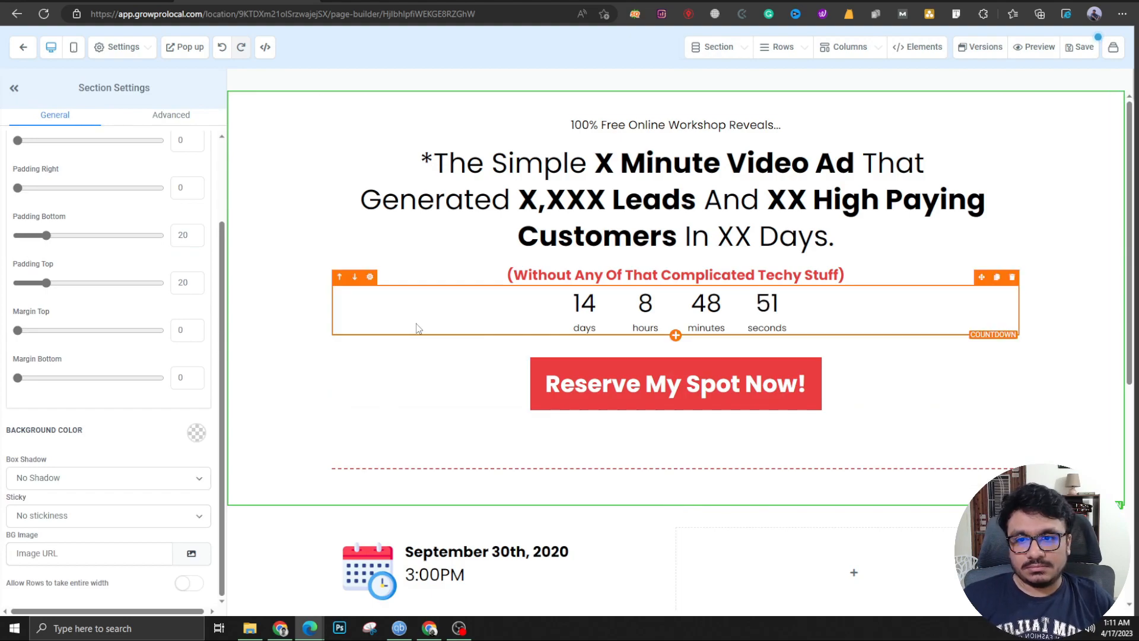
Add a one-column row below the row with the photo and the bullet list.
{"action": "scroll", "coordinate": [414, 328], "scroll_direction": "down", "scroll_amount": 6}
{"action": "scroll", "coordinate": [414, 328], "scroll_direction": "up", "scroll_amount": 4}
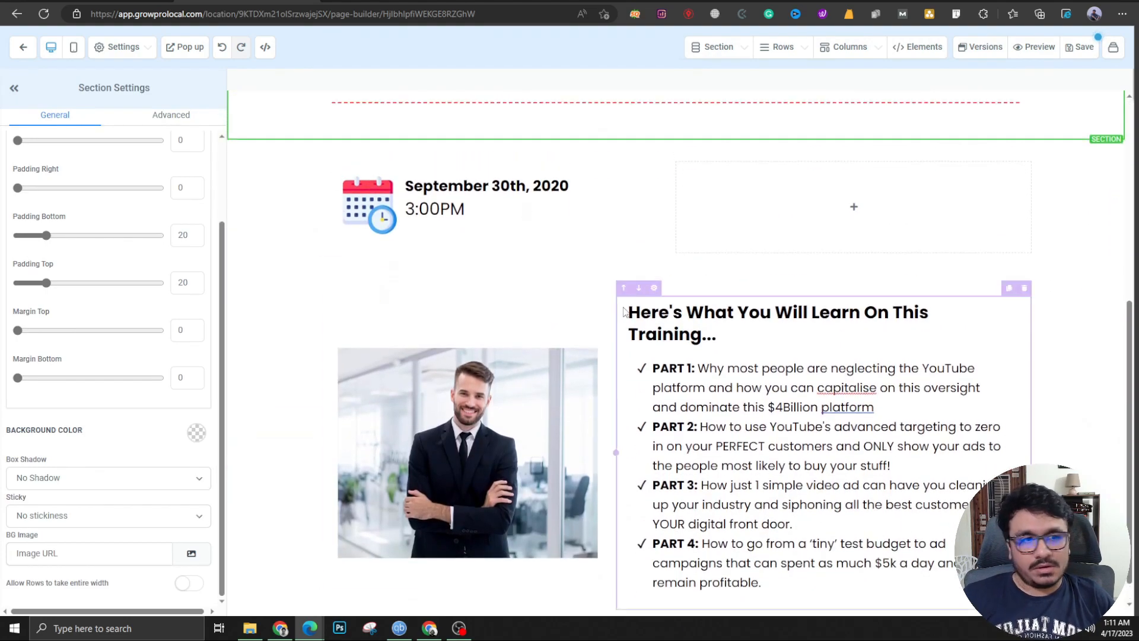
{"action": "scroll", "coordinate": [676, 350], "scroll_direction": "down", "scroll_amount": 1}
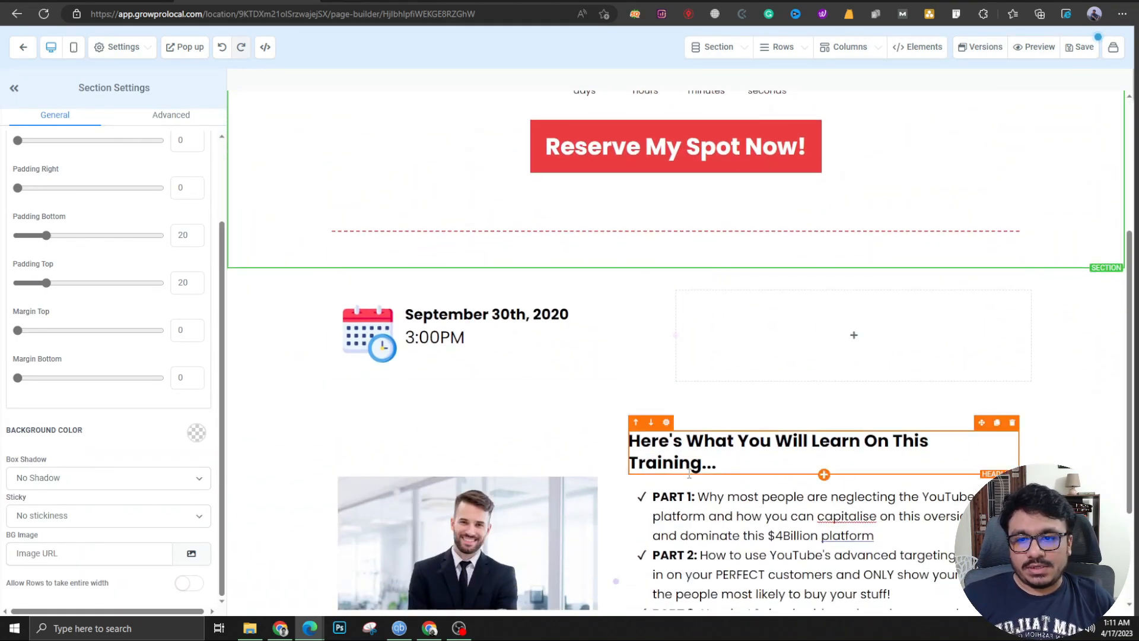
{"action": "scroll", "coordinate": [661, 438], "scroll_direction": "down", "scroll_amount": 3}
{"action": "scroll", "coordinate": [669, 264], "scroll_direction": "up", "scroll_amount": 4}
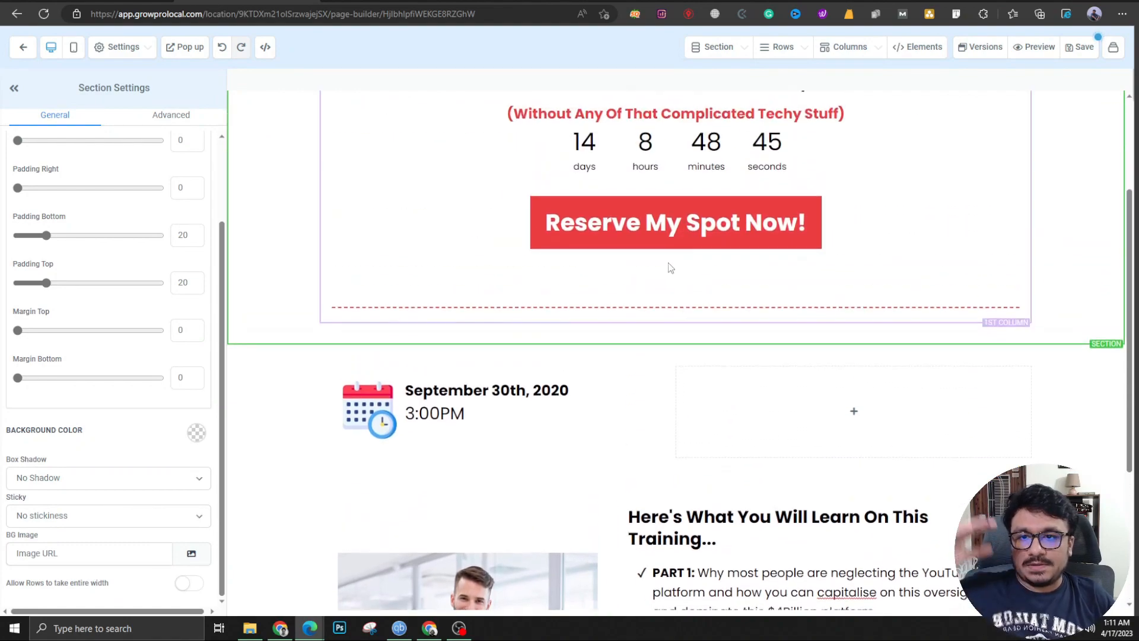
{"action": "scroll", "coordinate": [676, 229], "scroll_direction": "down", "scroll_amount": 4}
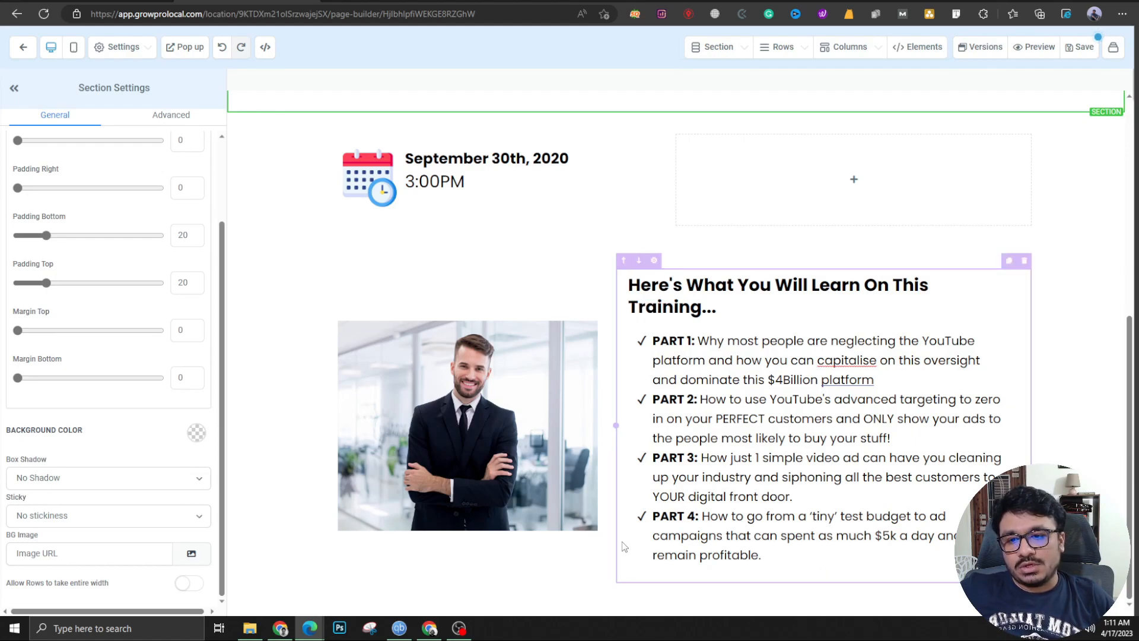
{"action": "scroll", "coordinate": [653, 356], "scroll_direction": "up", "scroll_amount": 4}
{"action": "scroll", "coordinate": [582, 402], "scroll_direction": "down", "scroll_amount": 4}
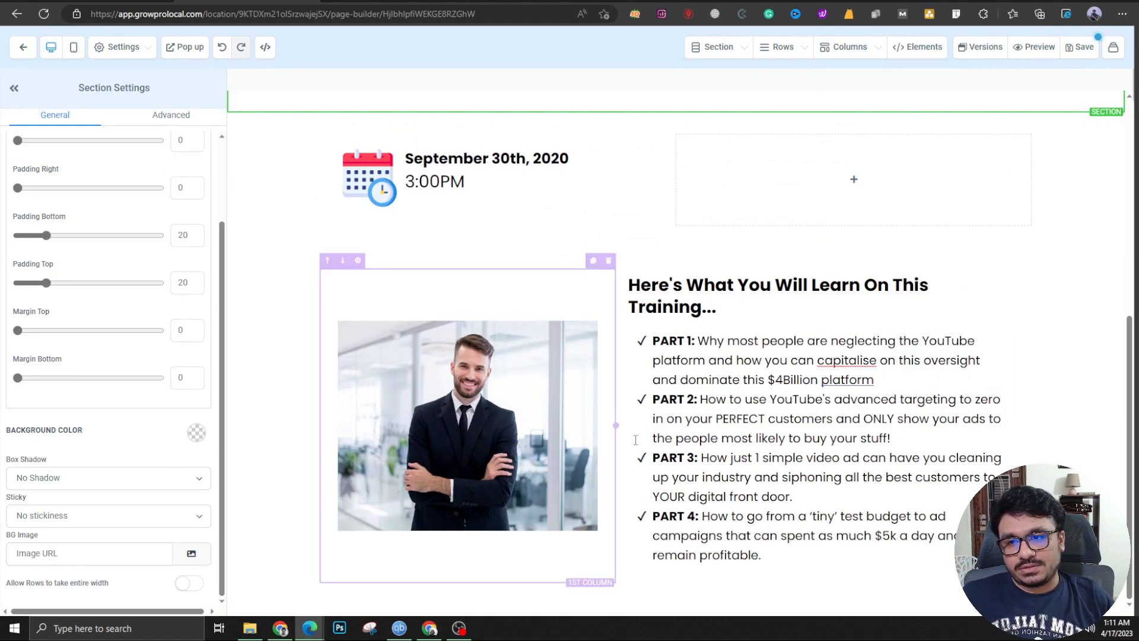
{"action": "left_click", "coordinate": [674, 596]}
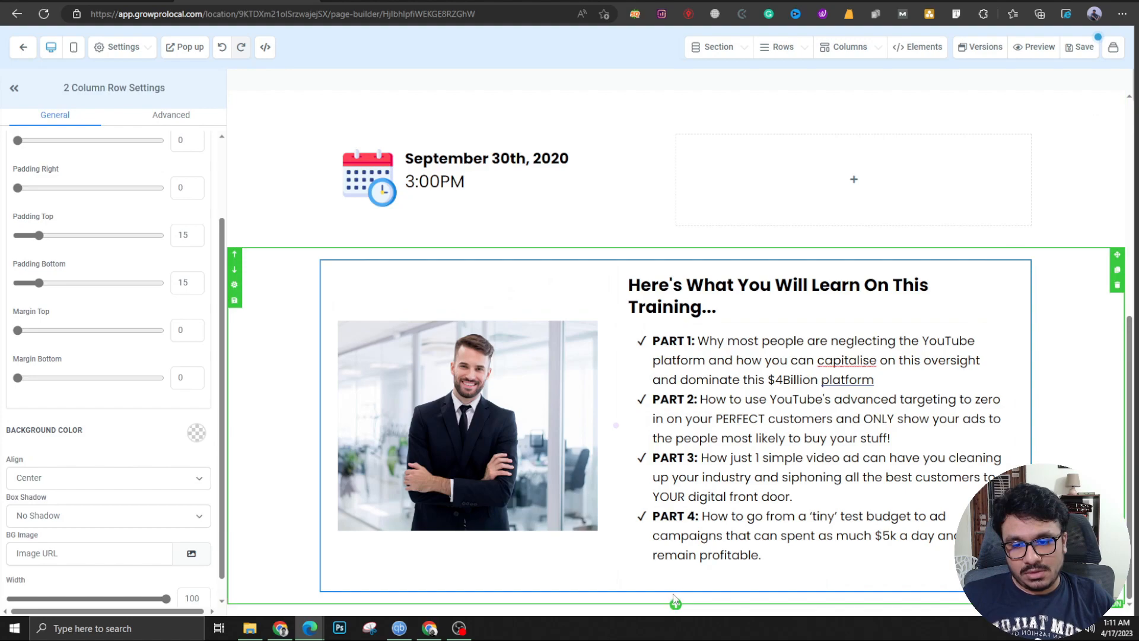
{"action": "left_click", "coordinate": [675, 602]}
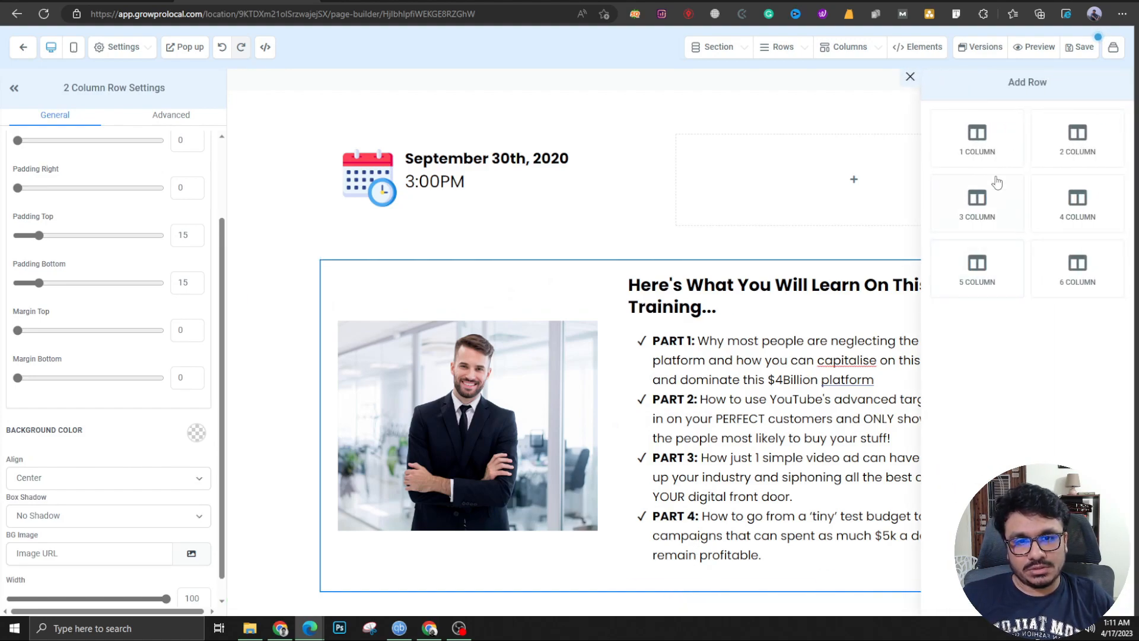
{"action": "left_click", "coordinate": [988, 138]}
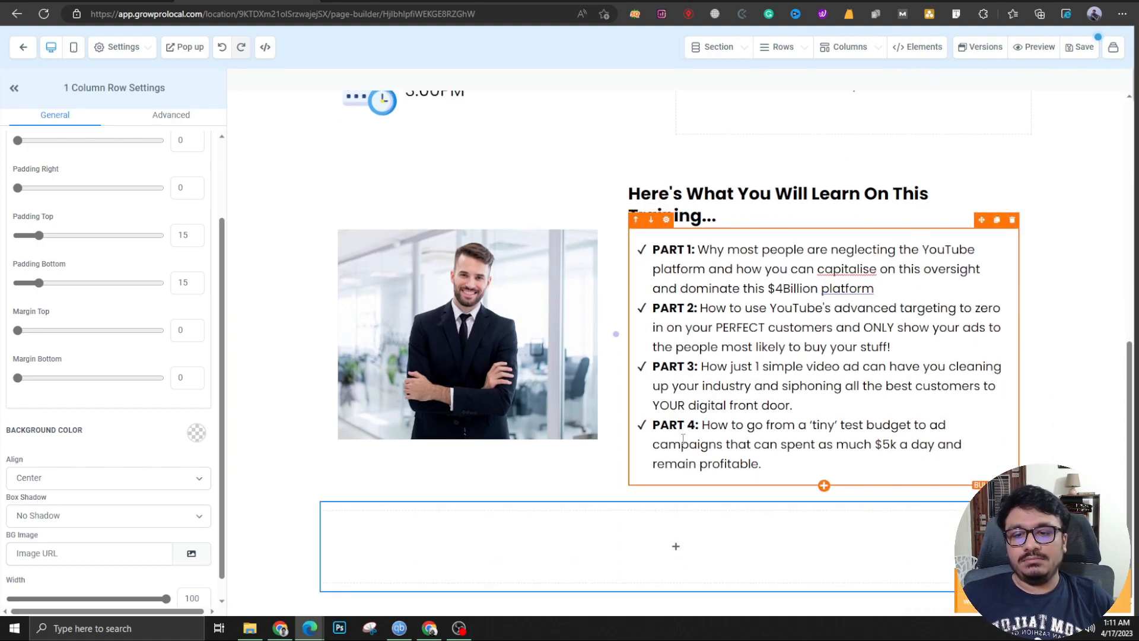
Duplicate the "Reserve My Spot Now!" button and move the copy into the empty one-column row below the bullet list.
{"action": "scroll", "coordinate": [767, 269], "scroll_direction": "up", "scroll_amount": 5}
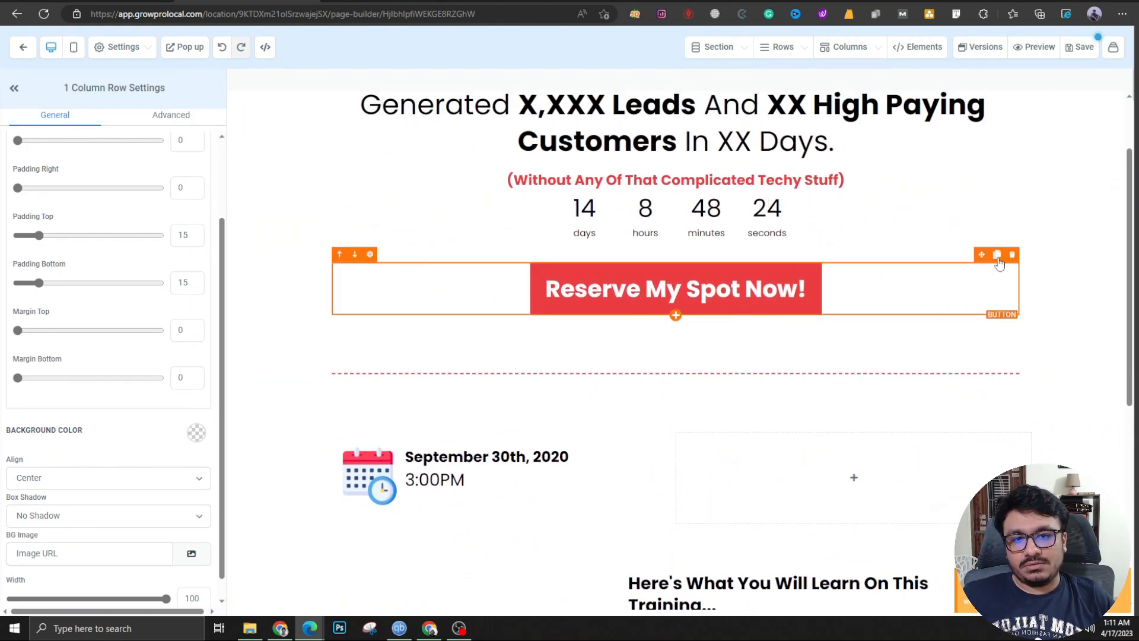
{"action": "left_click", "coordinate": [997, 255]}
{"action": "scroll", "coordinate": [986, 221], "scroll_direction": "down", "scroll_amount": 3}
{"action": "scroll", "coordinate": [986, 183], "scroll_direction": "up", "scroll_amount": 1}
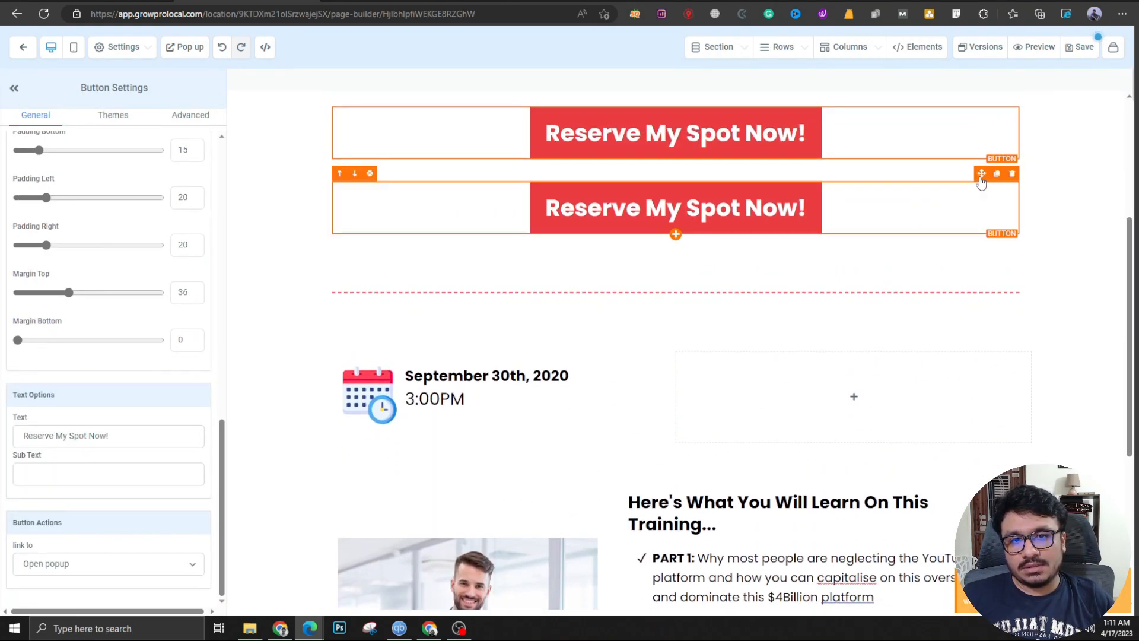
{"action": "left_click_drag", "start_coordinate": [981, 181], "coordinate": [755, 478]}
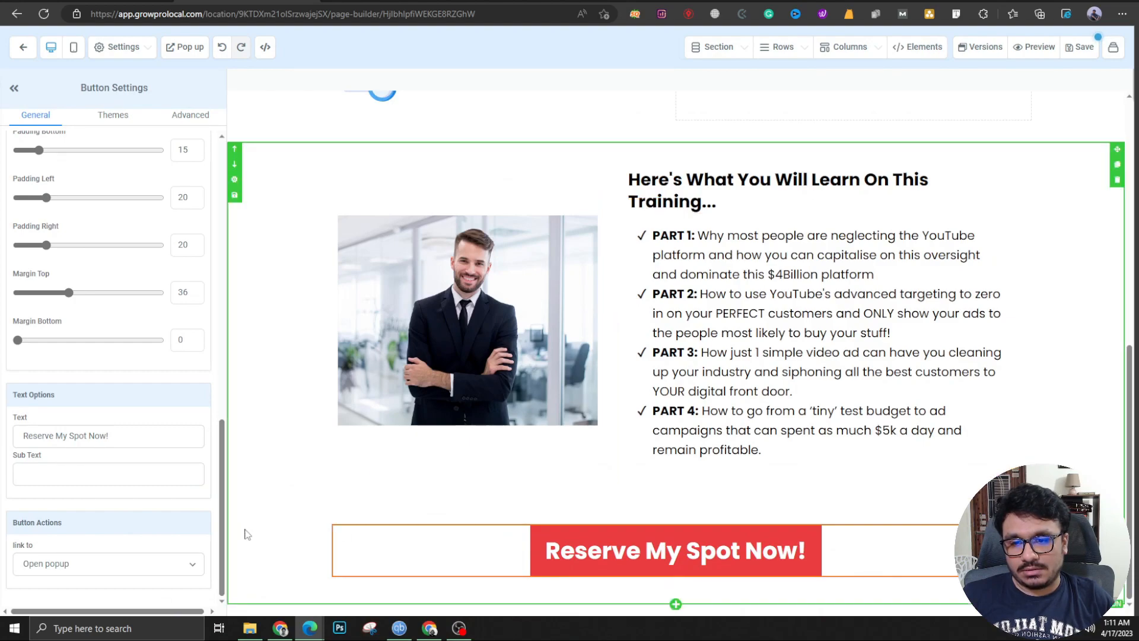
Set the top padding to 0 for both the column and the one-column row that hold the copied button.
{"action": "left_click", "coordinate": [587, 512]}
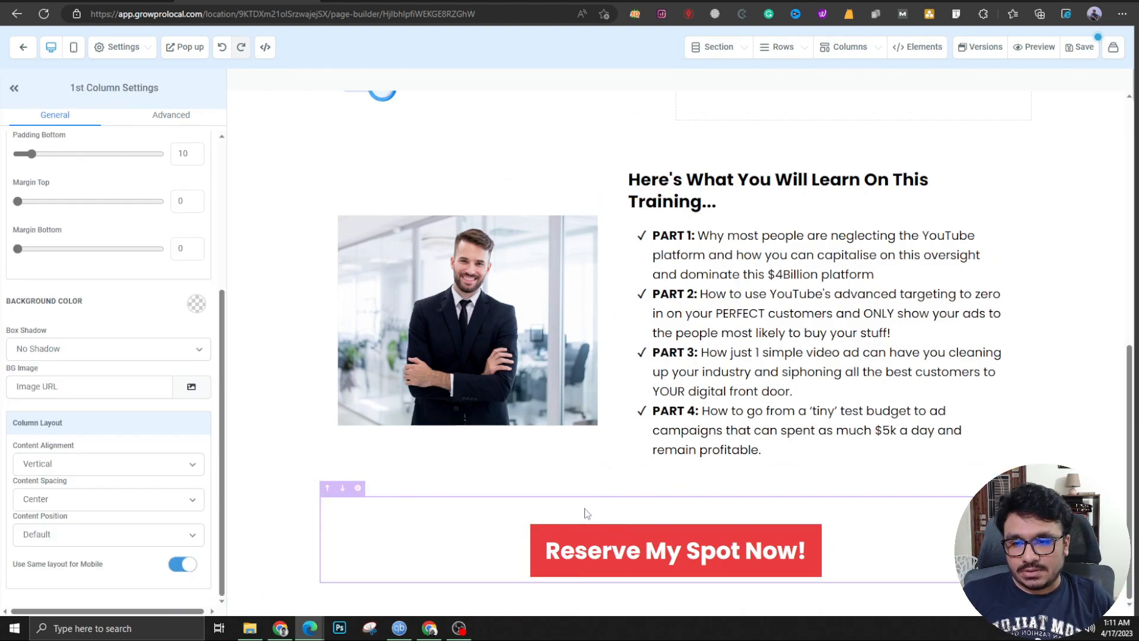
{"action": "scroll", "coordinate": [177, 239], "scroll_direction": "up", "scroll_amount": 4}
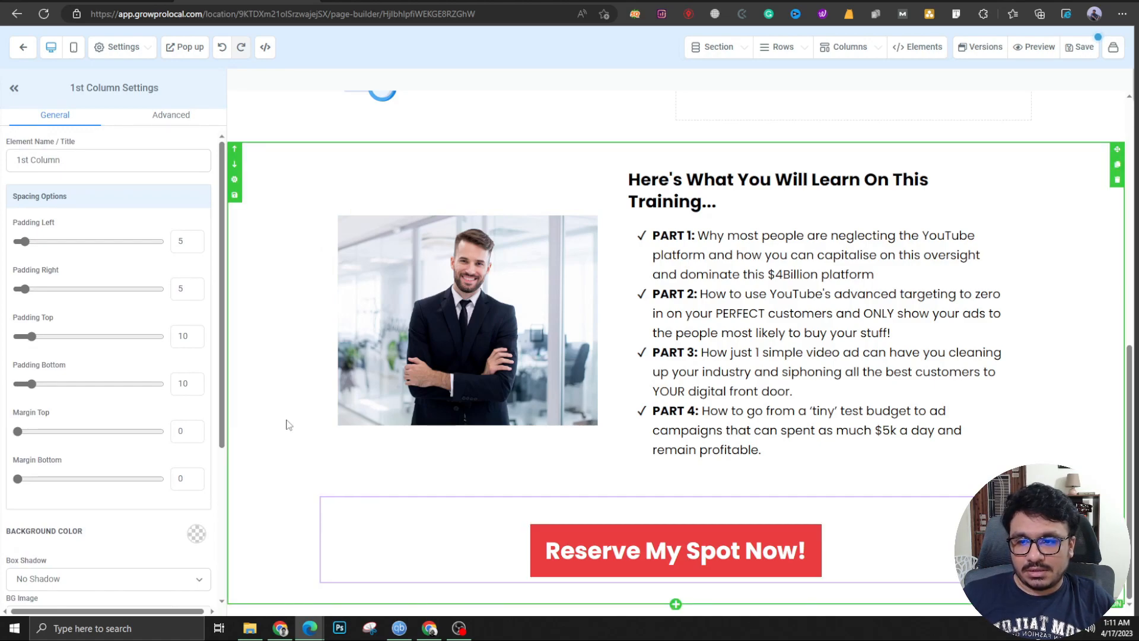
{"action": "left_click_drag", "start_coordinate": [36, 338], "coordinate": [13, 337]}
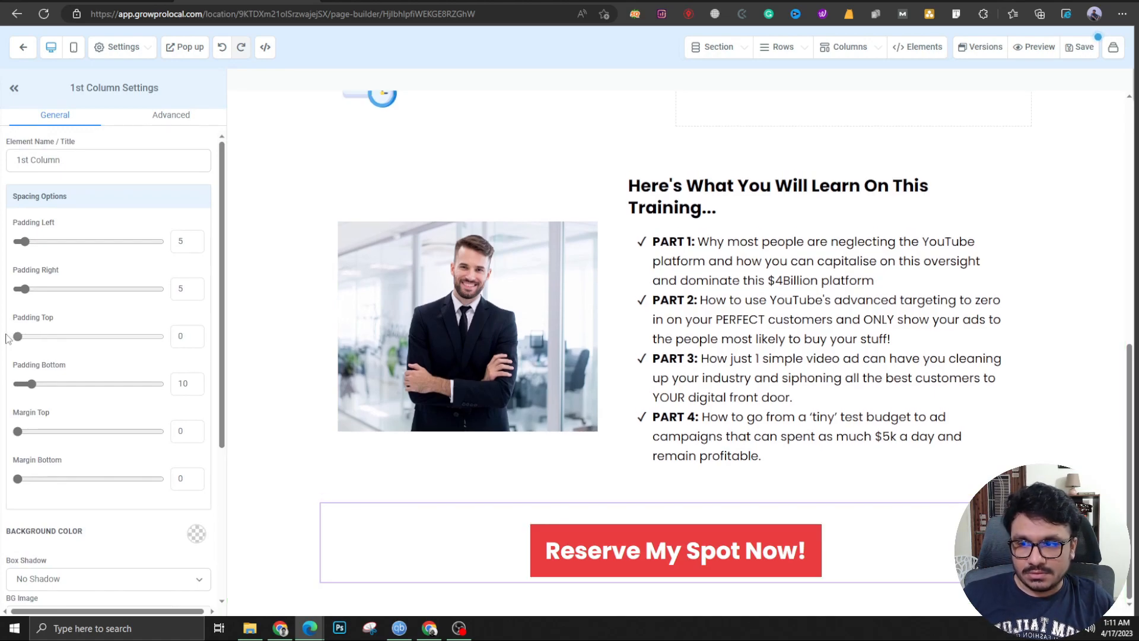
{"action": "left_click", "coordinate": [394, 497]}
{"action": "left_click_drag", "start_coordinate": [39, 337], "coordinate": [3, 338]}
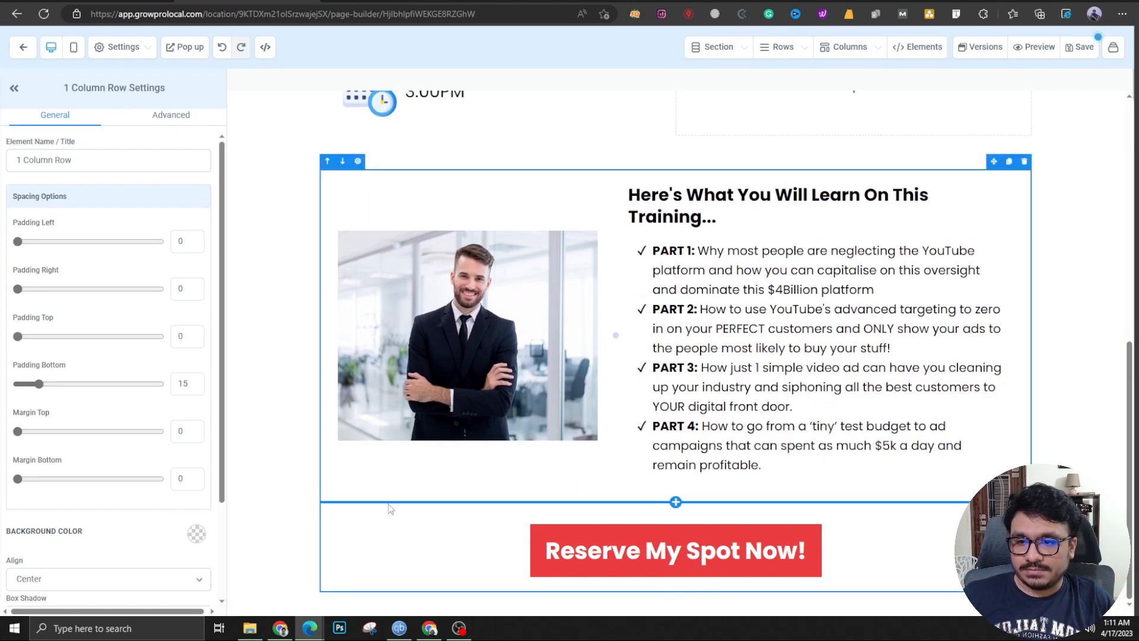
Remove the bottom padding of the two-column row holding the photo and bullet list.
{"action": "left_click", "coordinate": [281, 544]}
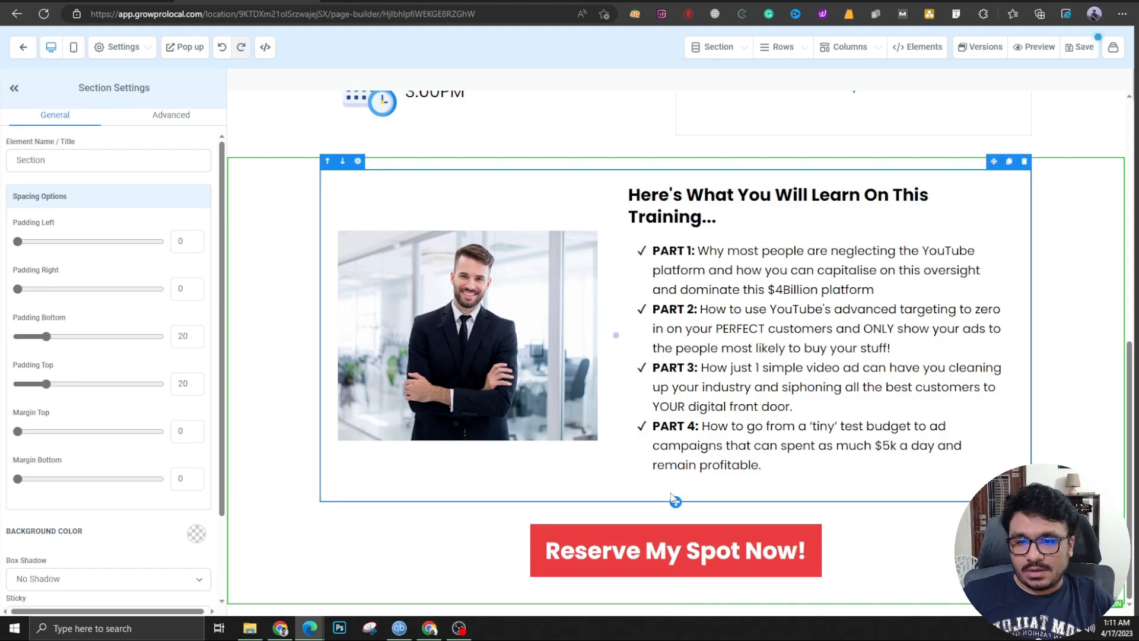
{"action": "left_click", "coordinate": [653, 500]}
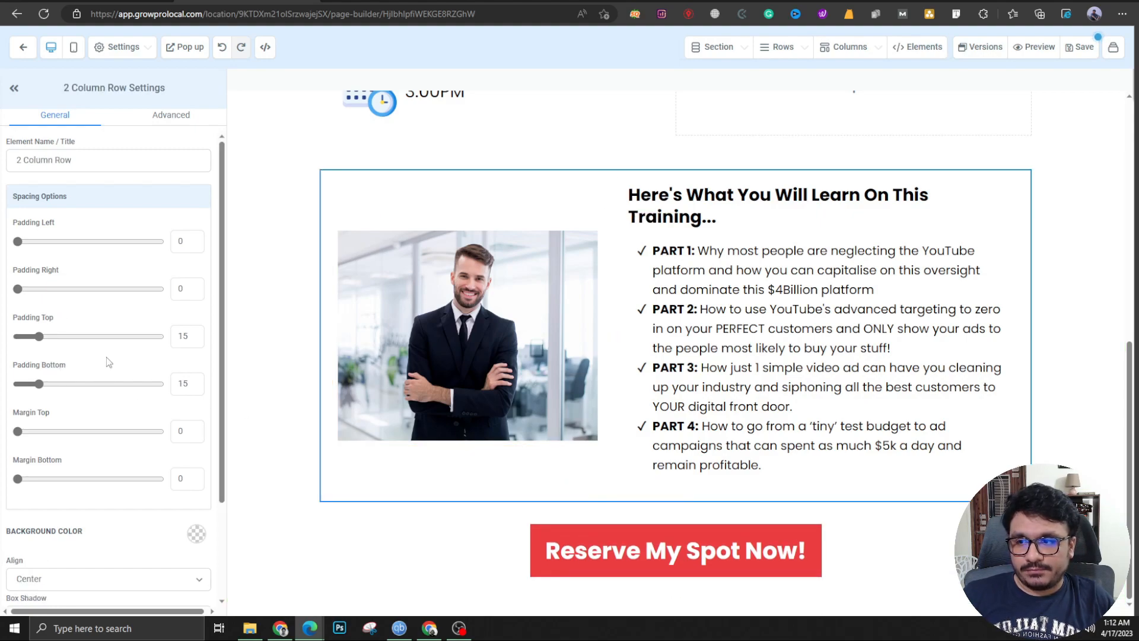
{"action": "left_click_drag", "start_coordinate": [39, 384], "coordinate": [3, 386]}
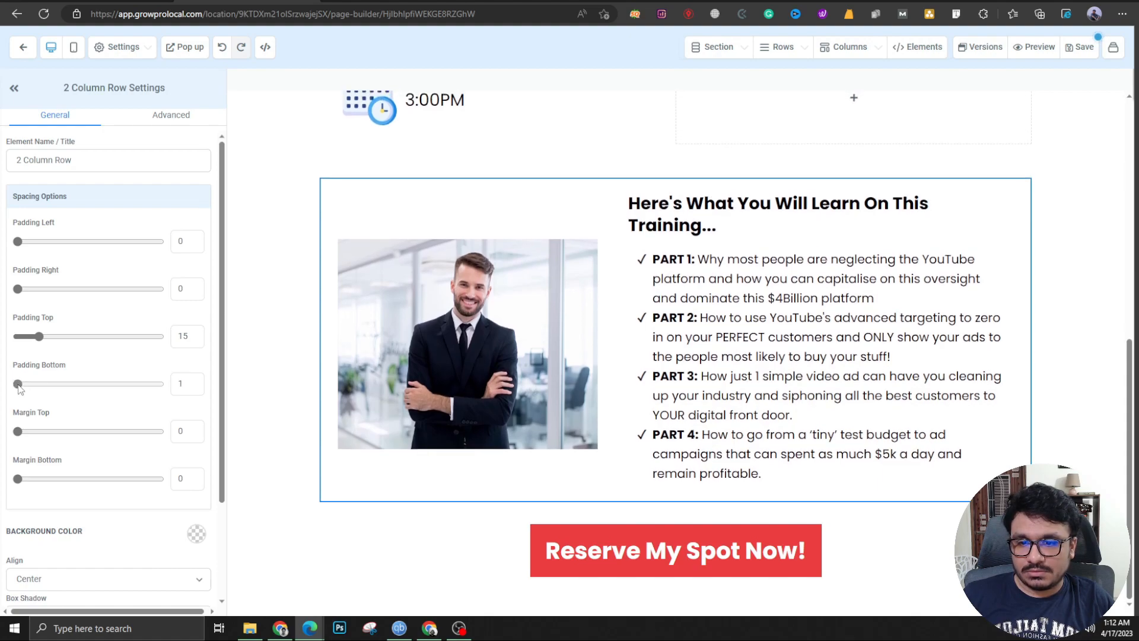
Add a new empty section at the end of the page, below the second registration button.
{"action": "left_click", "coordinate": [270, 422]}
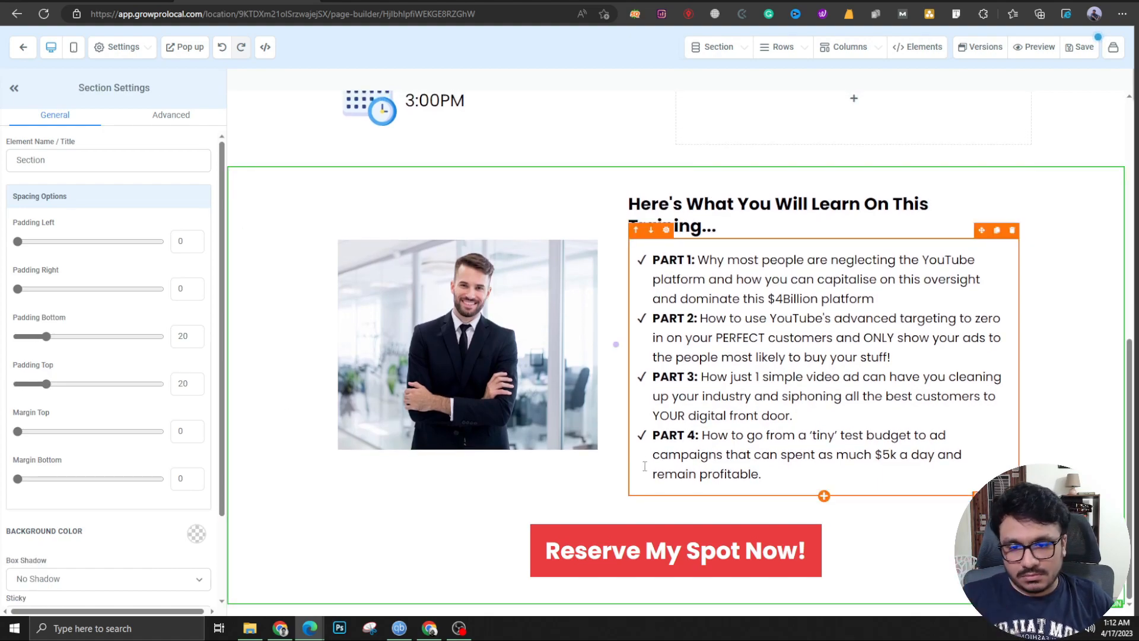
{"action": "left_click", "coordinate": [676, 605]}
{"action": "left_click", "coordinate": [917, 112]}
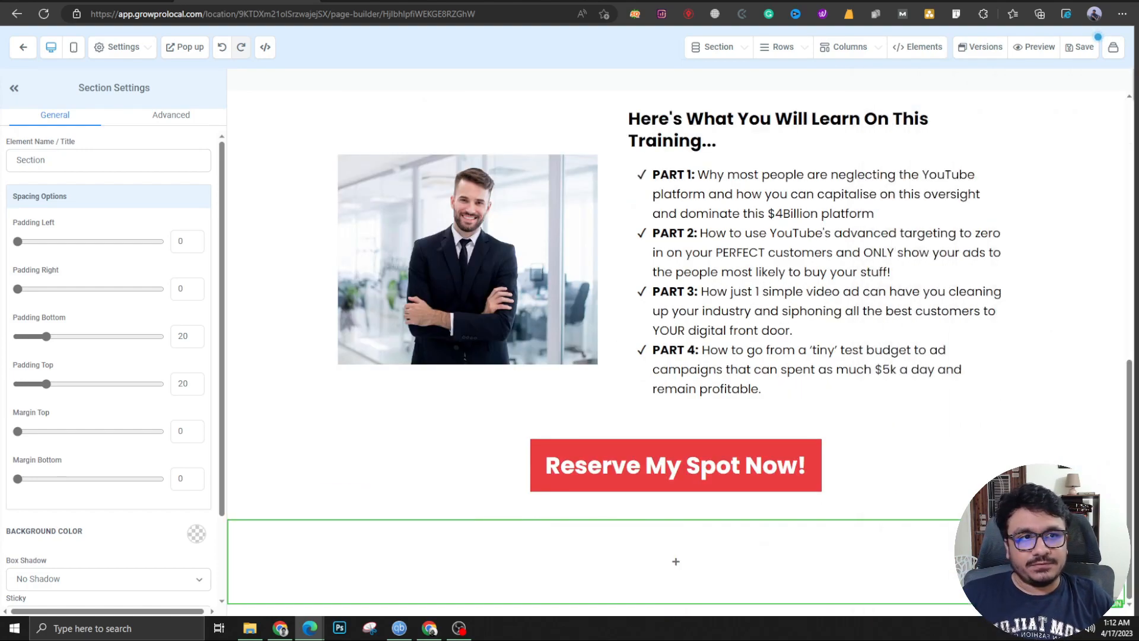
Copy the two-line earnings disclaimer text from below the registration button on the reference page.
{"action": "left_click_drag", "start_coordinate": [1035, 65], "coordinate": [624, 53]}
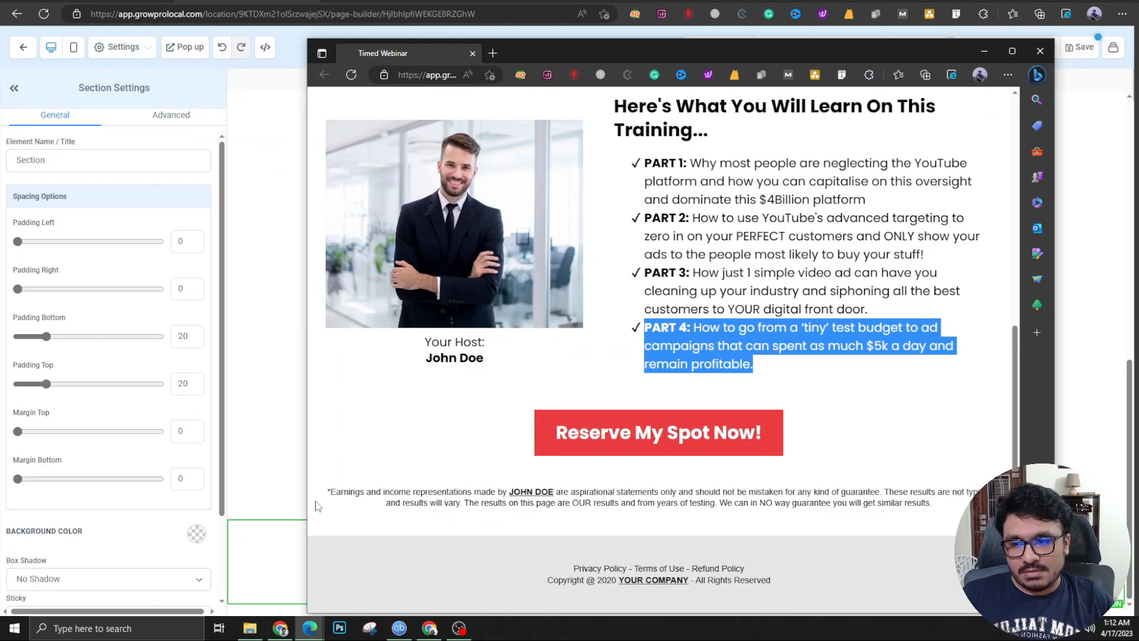
{"action": "left_click_drag", "start_coordinate": [331, 486], "coordinate": [957, 510]}
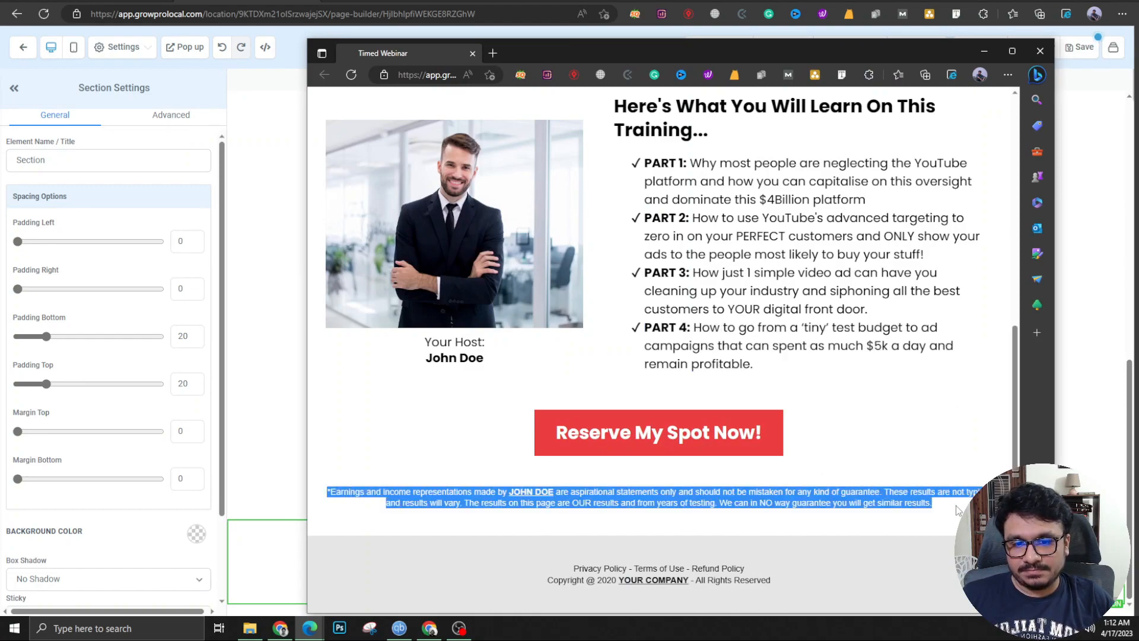
{"action": "left_click_drag", "start_coordinate": [898, 53], "coordinate": [1138, 55]}
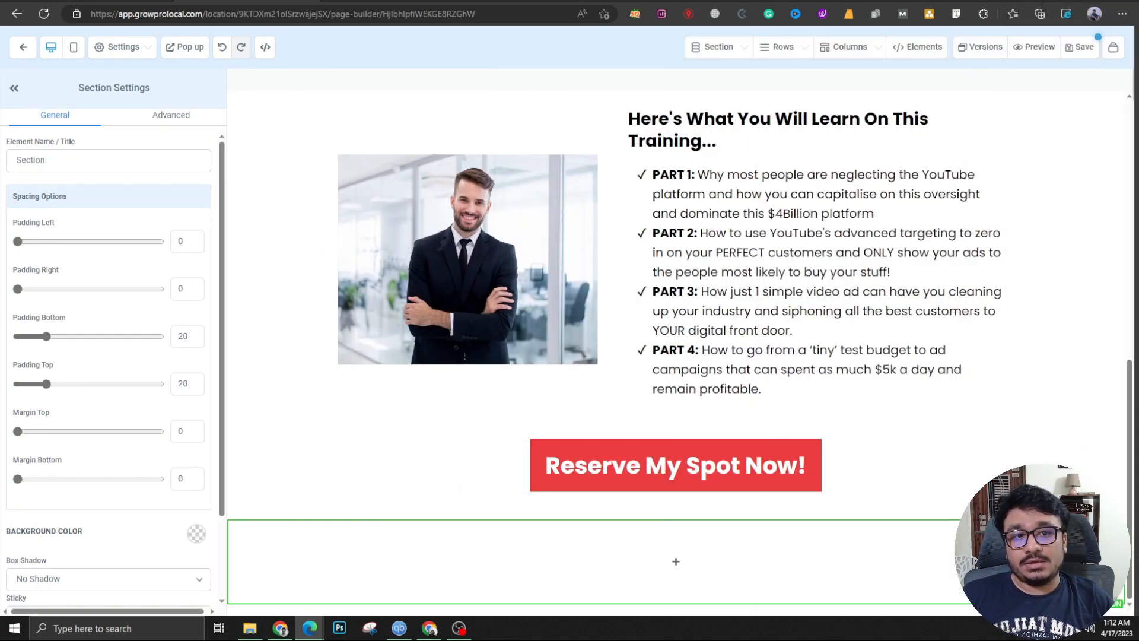
Add a one-column row to the empty bottom section and place a paragraph element in it.
{"action": "left_click", "coordinate": [675, 562]}
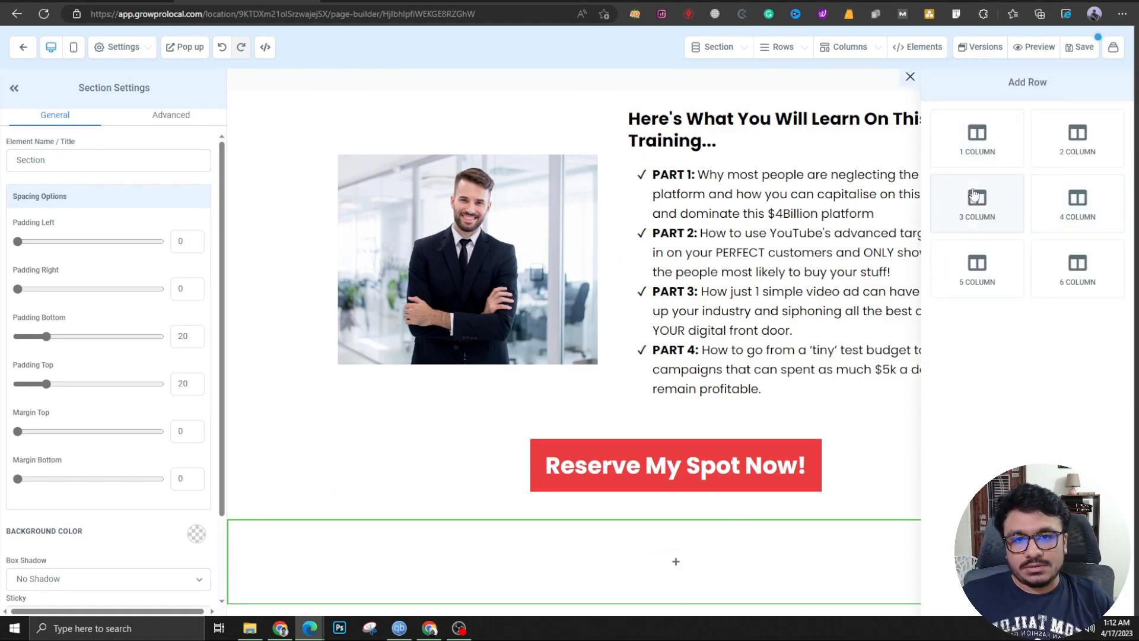
{"action": "left_click", "coordinate": [978, 147]}
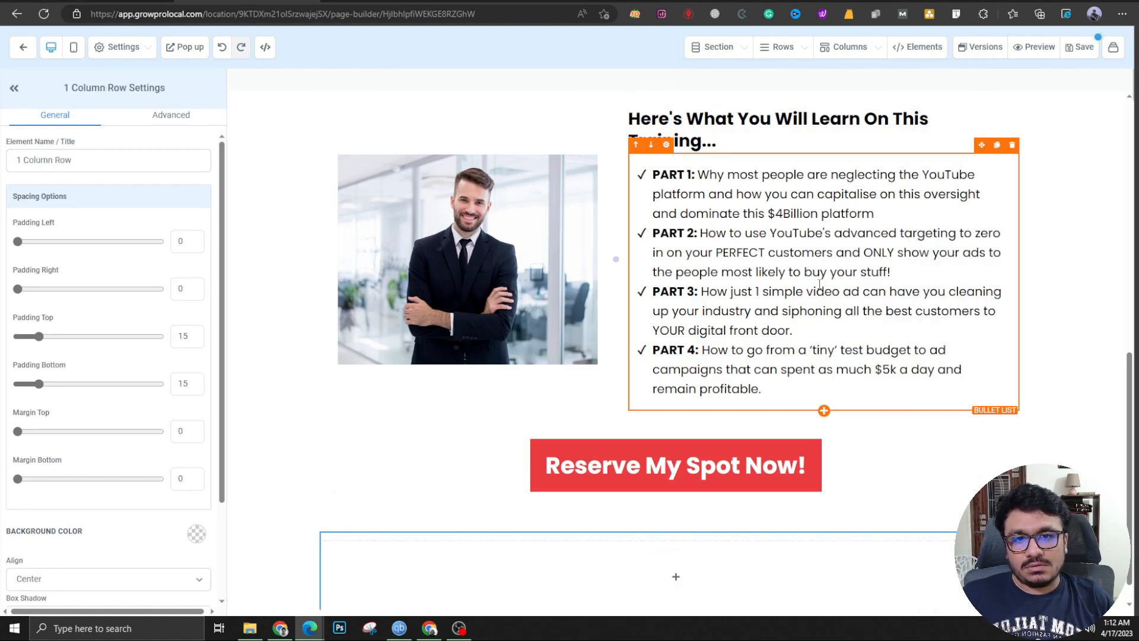
{"action": "left_click", "coordinate": [674, 574]}
{"action": "left_click", "coordinate": [922, 237]}
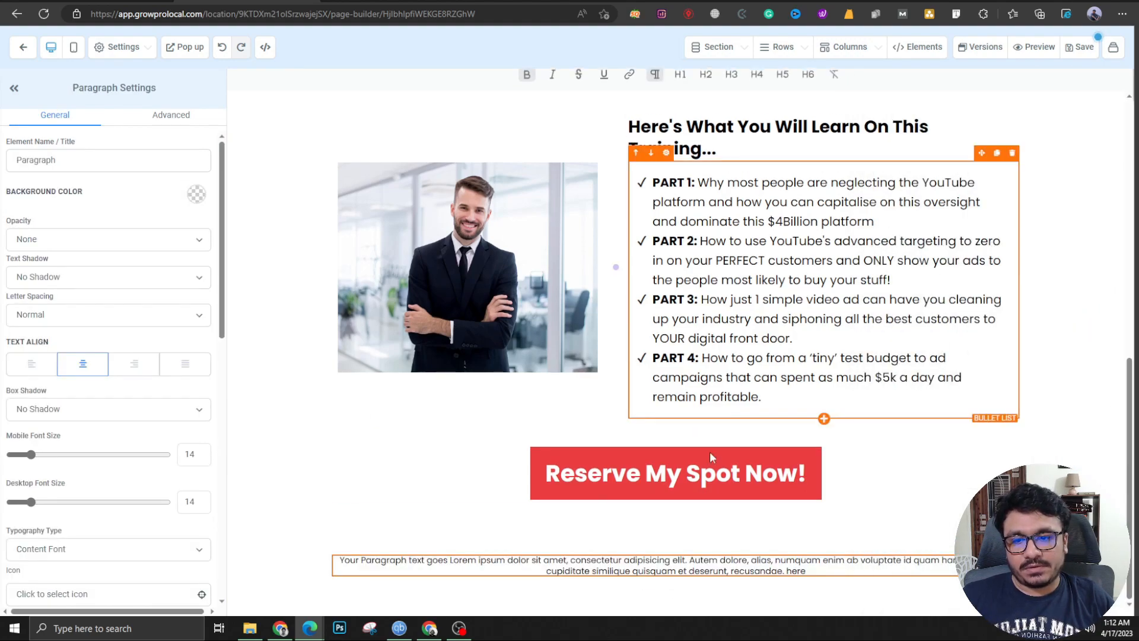
Replace the placeholder paragraph with the copied earnings disclaimer and make the person's name in it bold and underlined.
{"action": "triple_click", "coordinate": [656, 561]}
{"action": "key", "text": "ctrl+v"}
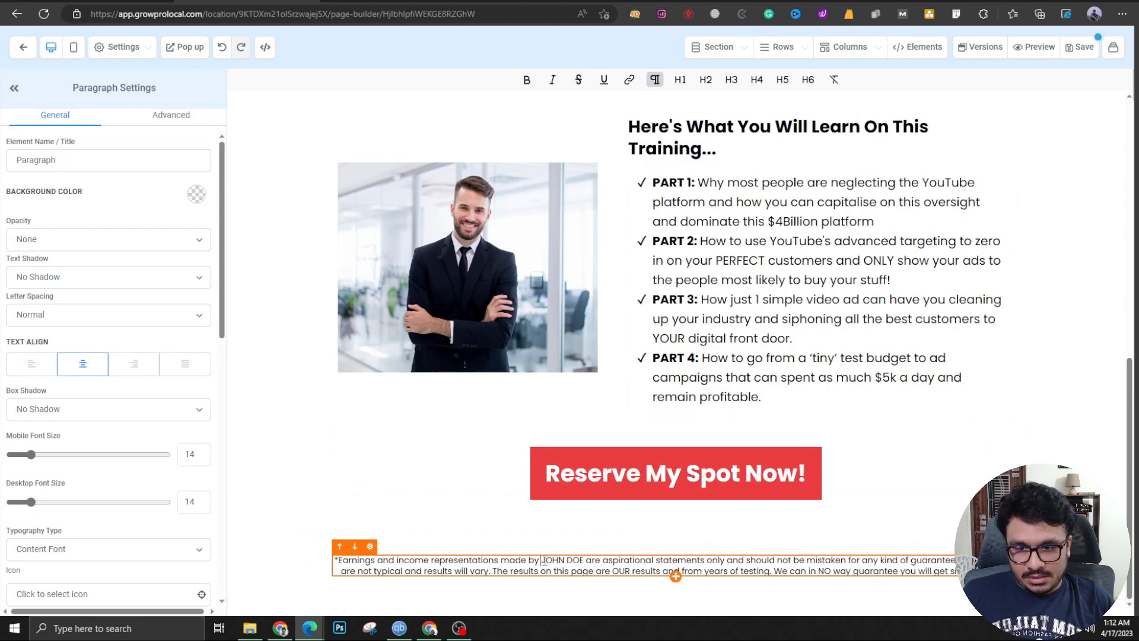
{"action": "key", "text": "ctrl+b"}
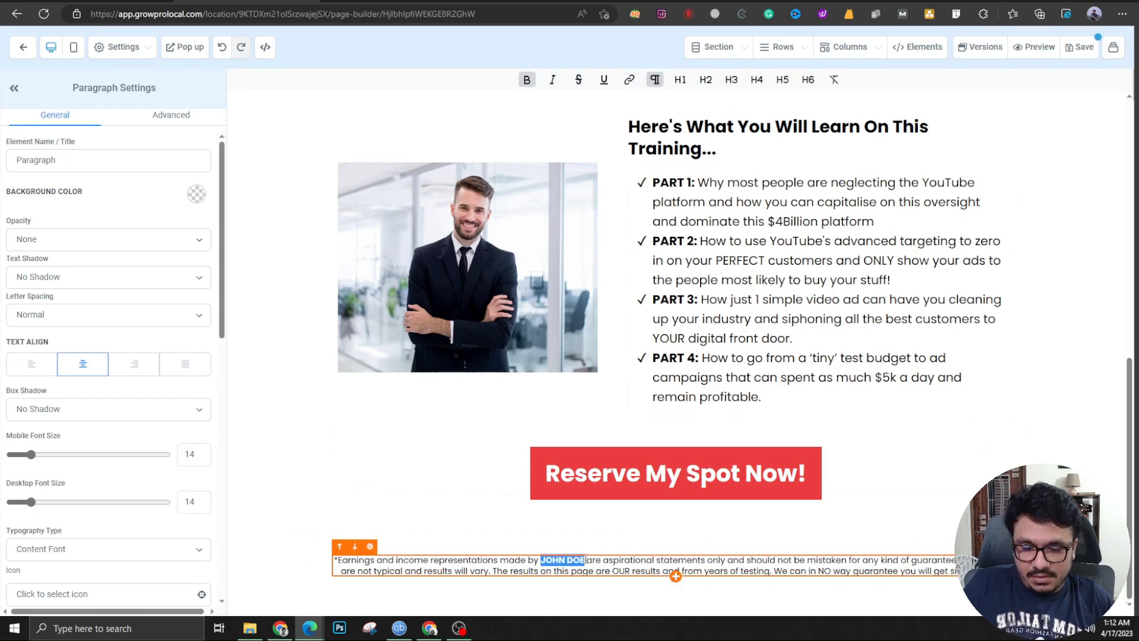
{"action": "key", "text": "ctrl+u"}
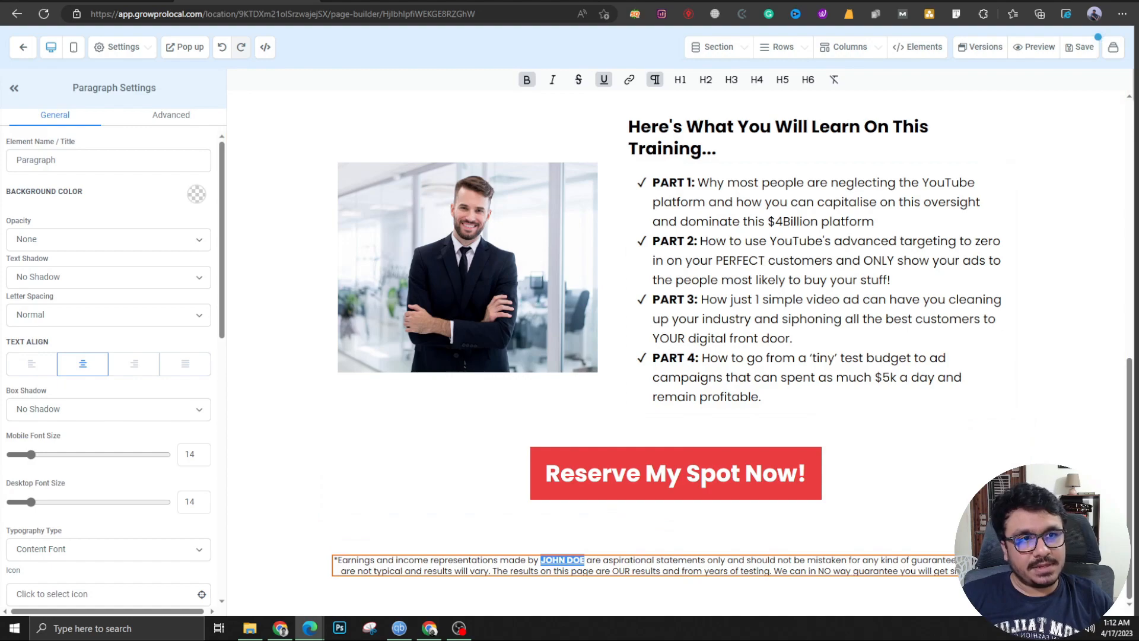
Compare the disclaimer with the reference page and change its typography to a custom font, Arial.
{"action": "left_click_drag", "start_coordinate": [1138, 83], "coordinate": [702, 83]}
{"action": "left_click", "coordinate": [539, 519]}
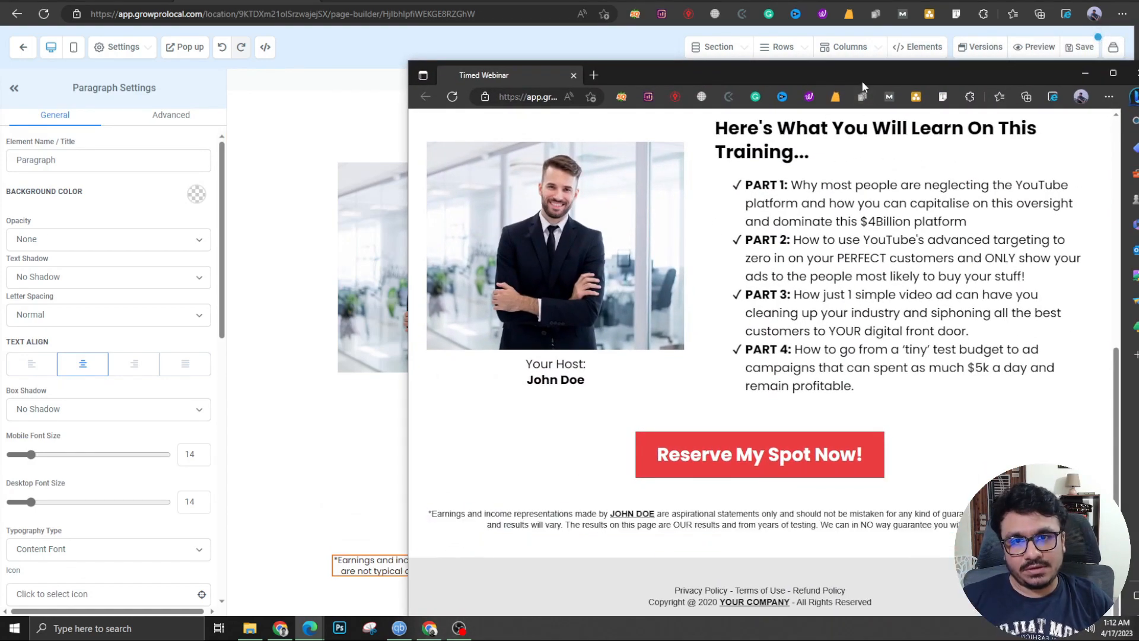
{"action": "left_click_drag", "start_coordinate": [882, 79], "coordinate": [1138, 79]}
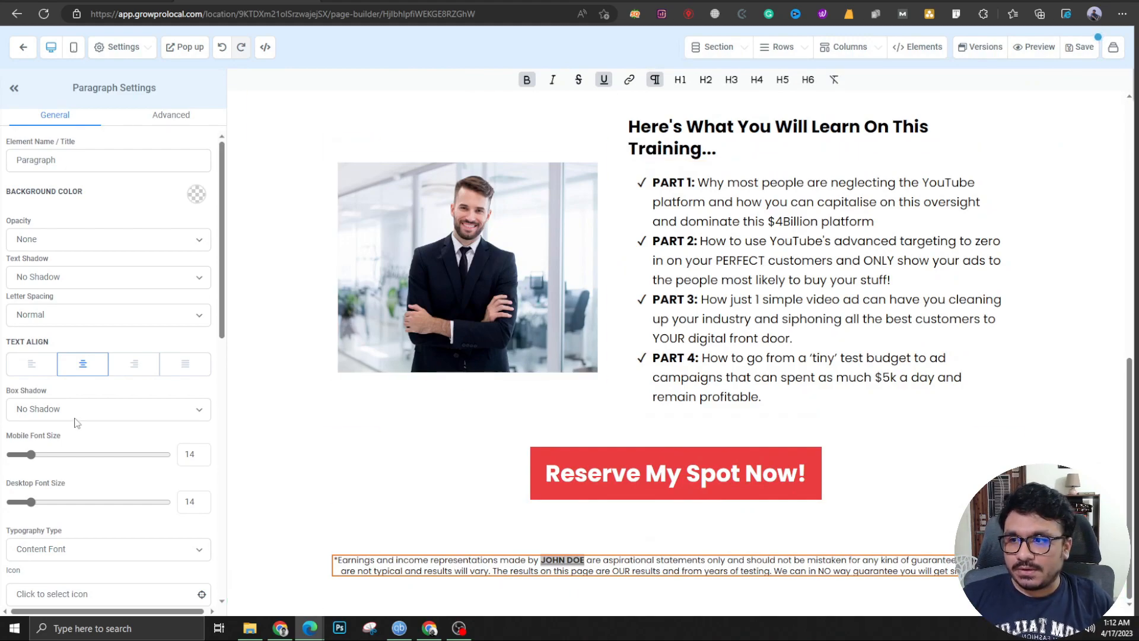
{"action": "left_click", "coordinate": [394, 560]}
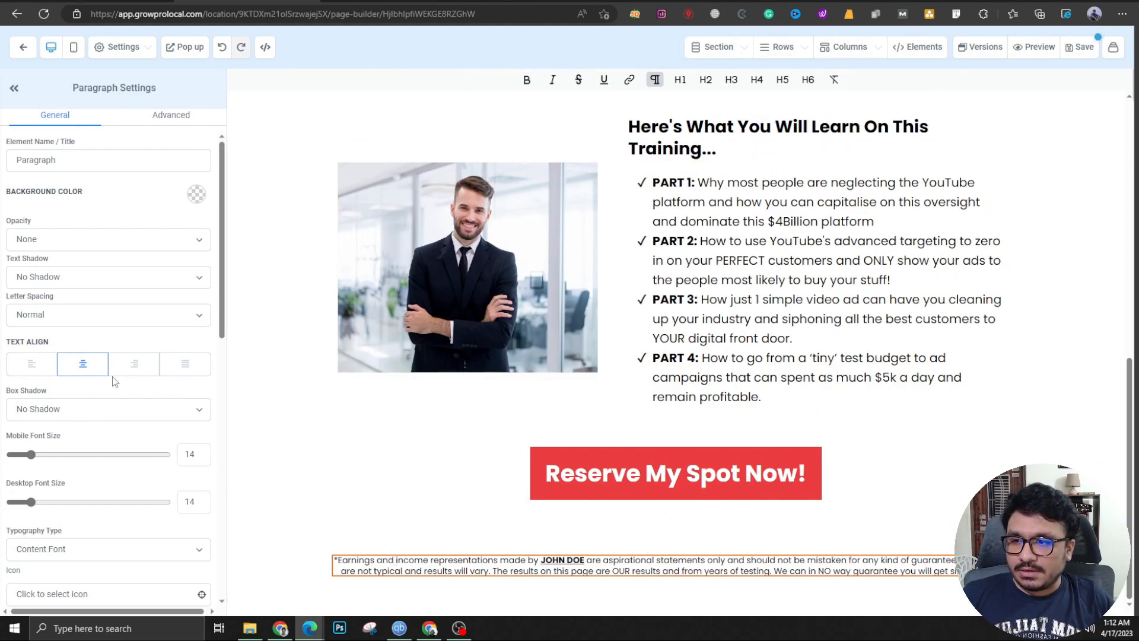
{"action": "scroll", "coordinate": [108, 390], "scroll_direction": "down", "scroll_amount": 4}
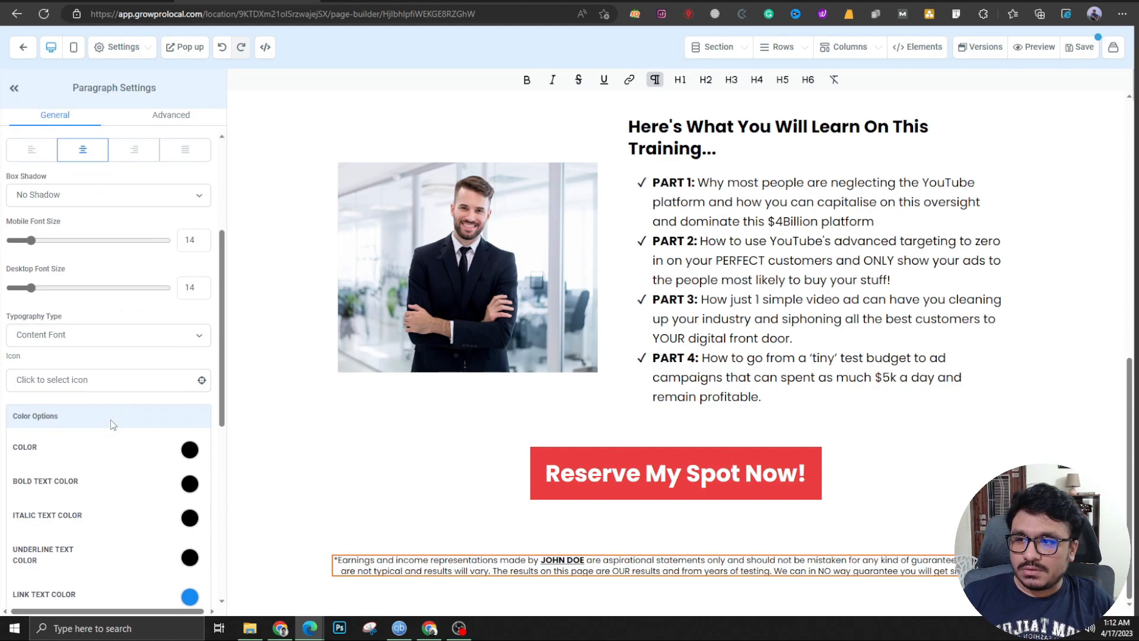
{"action": "left_click", "coordinate": [109, 336]}
{"action": "left_click", "coordinate": [86, 376]}
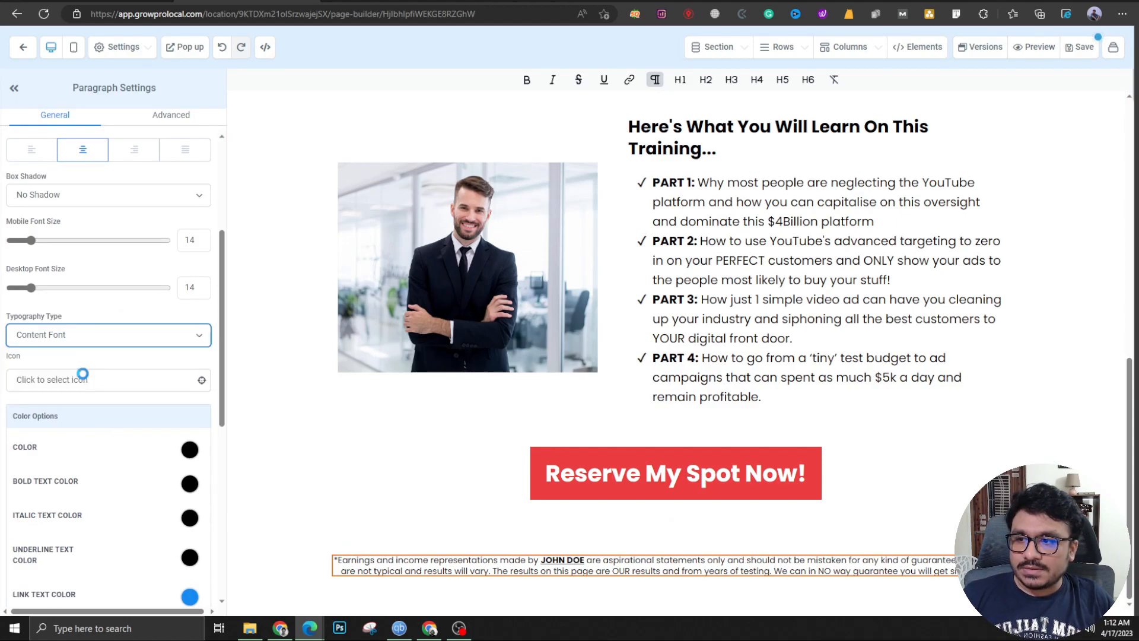
{"action": "left_click", "coordinate": [101, 392]}
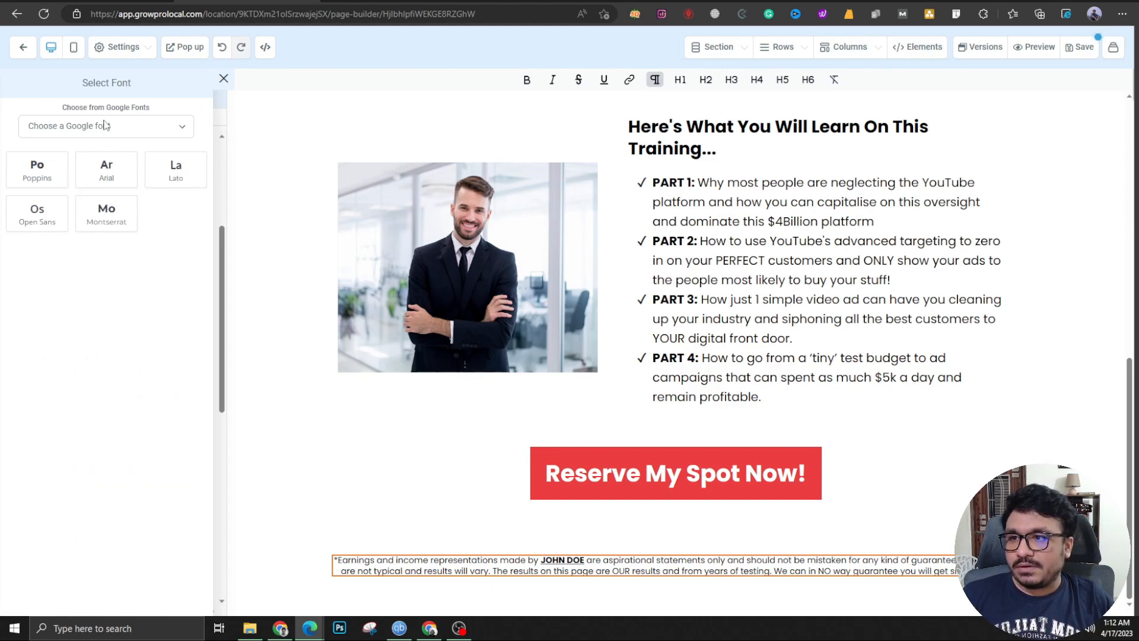
{"action": "left_click", "coordinate": [105, 125]}
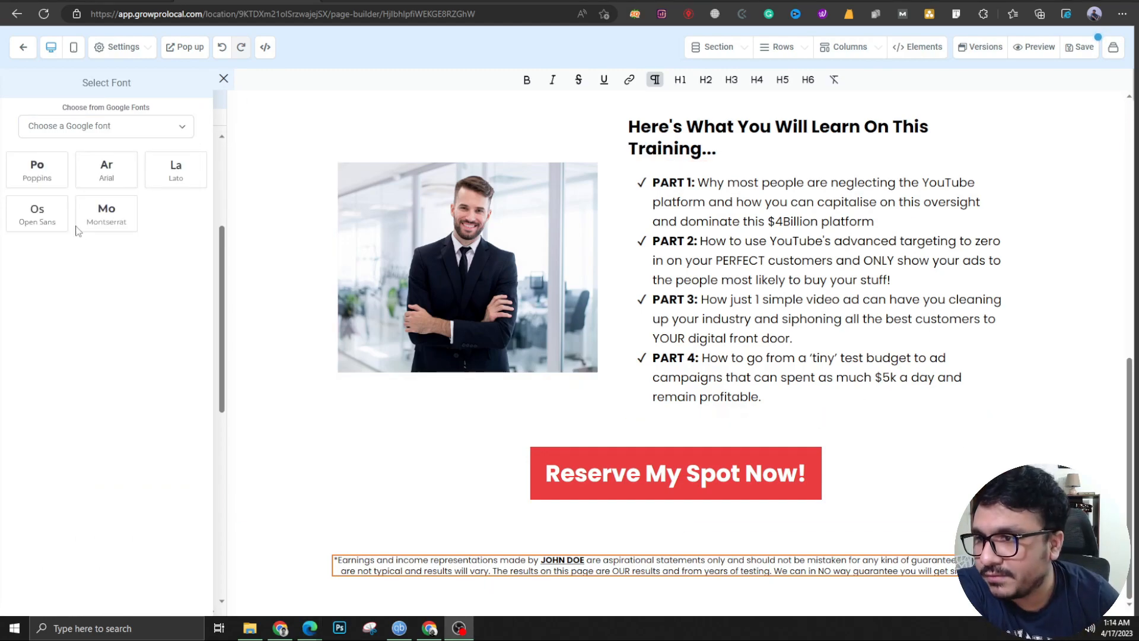
{"action": "left_click", "coordinate": [106, 169]}
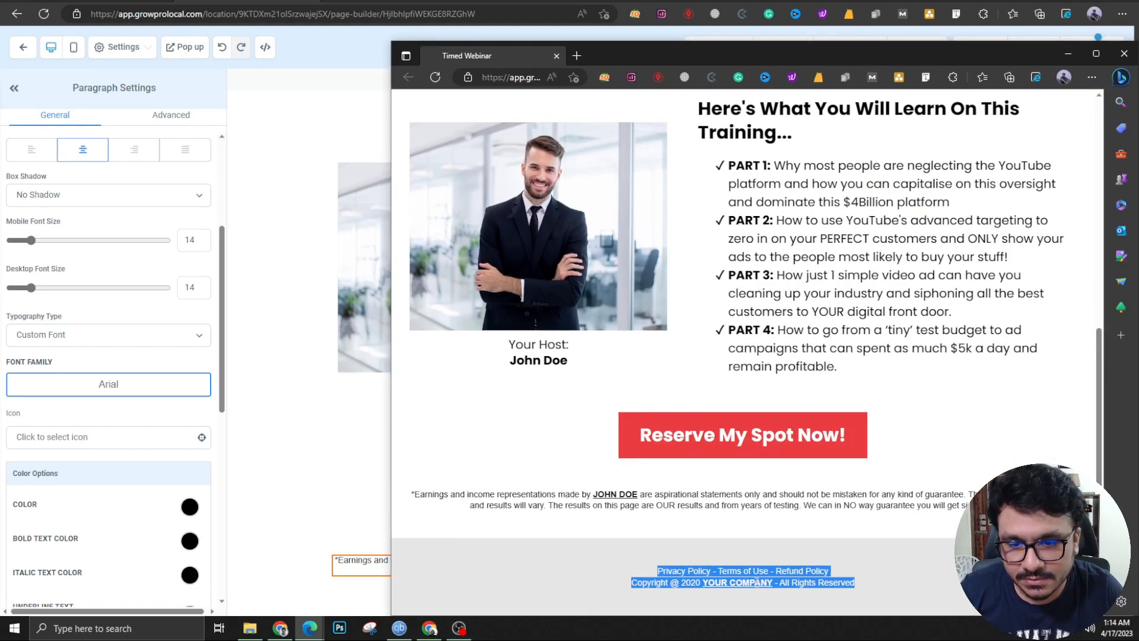
Copy the footer text from the reference page and add a new section below the earnings disclaimer.
{"action": "left_click_drag", "start_coordinate": [989, 53], "coordinate": [1138, 119]}
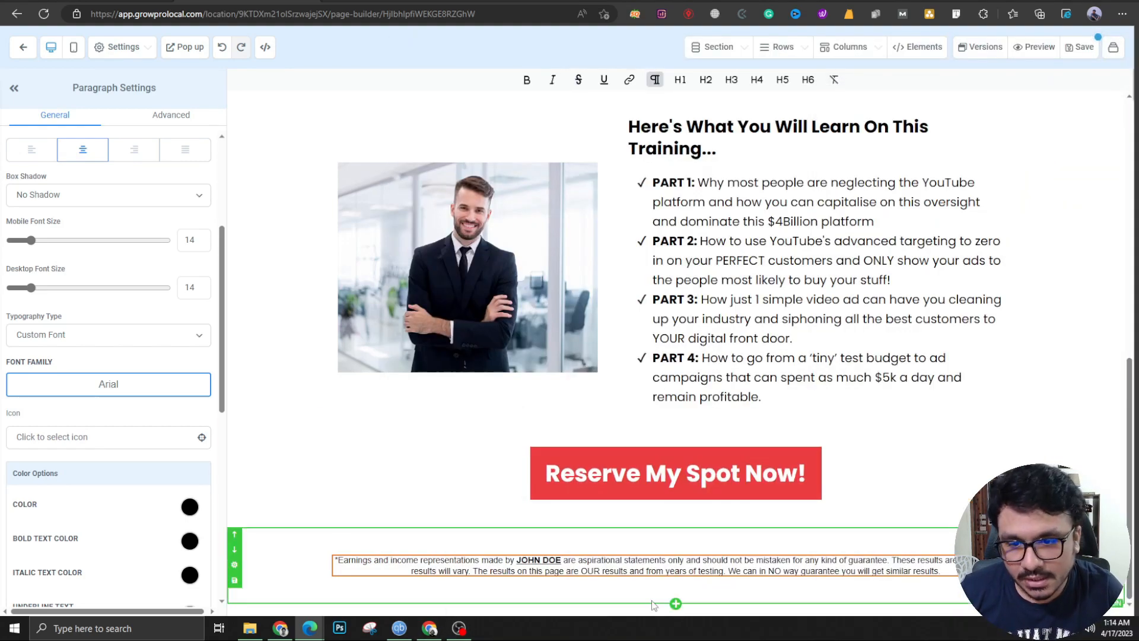
{"action": "left_click", "coordinate": [674, 605]}
{"action": "left_click", "coordinate": [916, 119]}
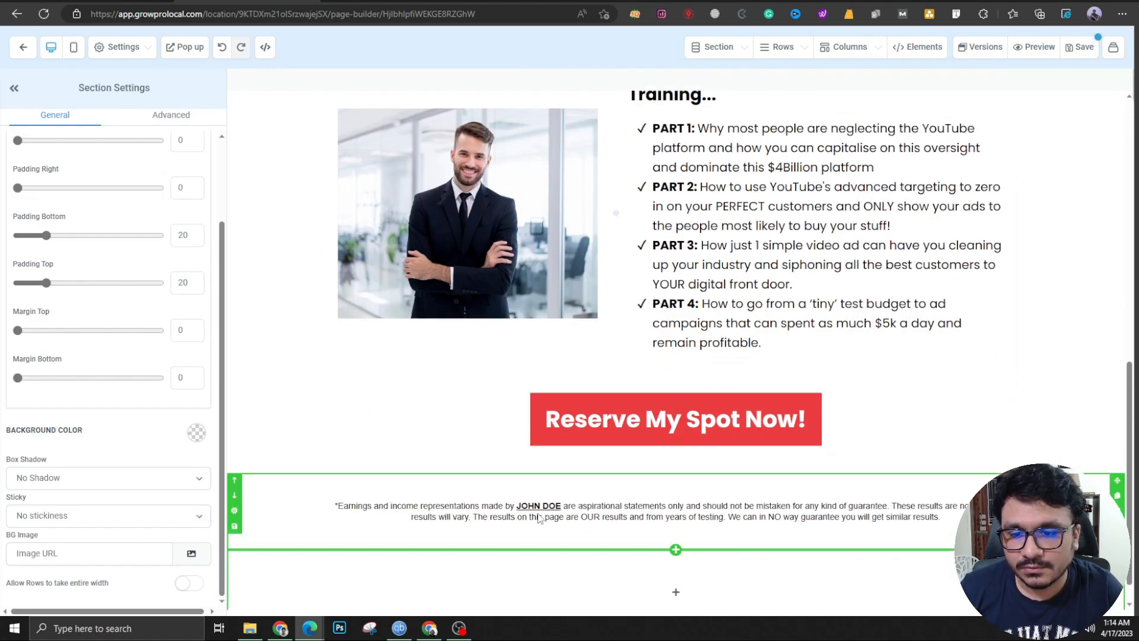
Add the custom color #f5f5f5 as the background color of the new footer section.
{"action": "left_click", "coordinate": [192, 439]}
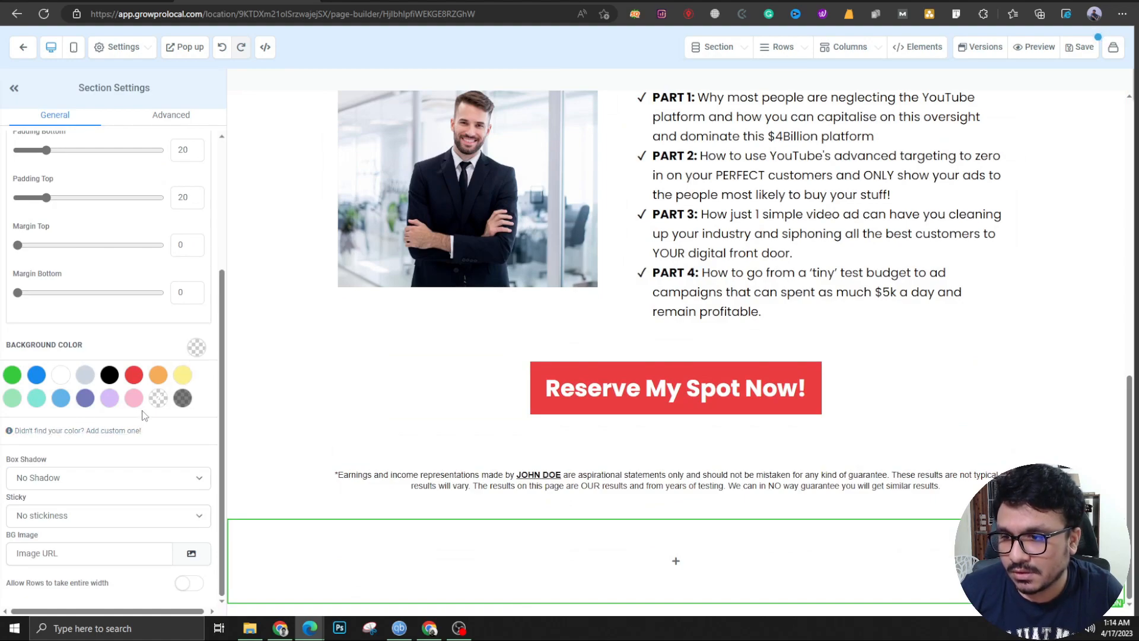
{"action": "left_click", "coordinate": [116, 433]}
{"action": "double_click", "coordinate": [129, 388]}
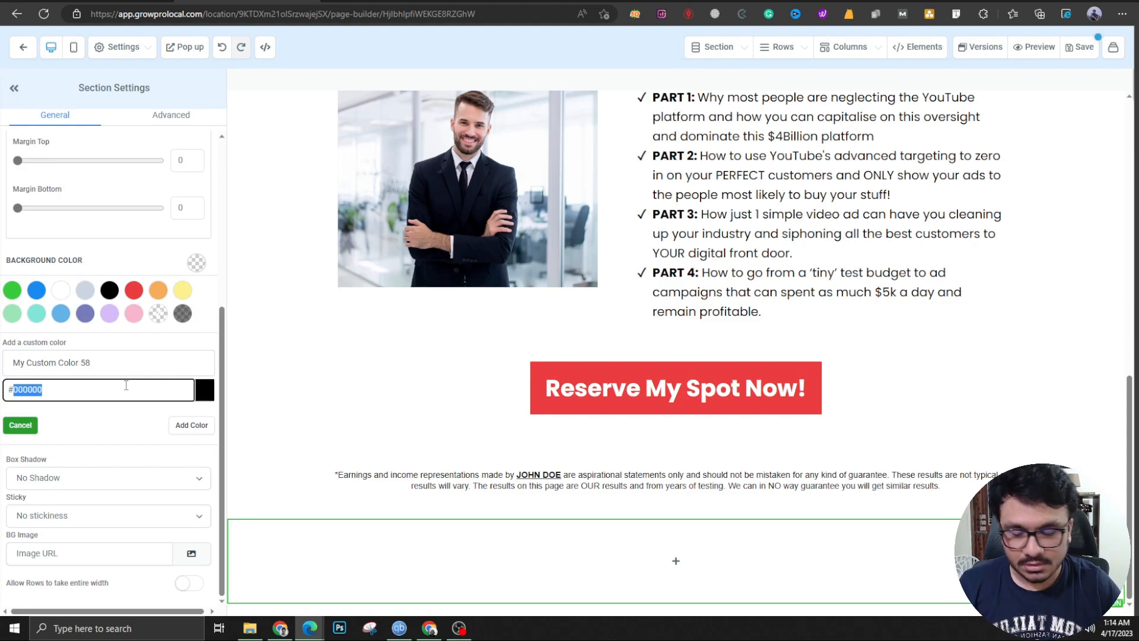
{"action": "type", "text": "f5f5f5"}
{"action": "left_click", "coordinate": [191, 424]}
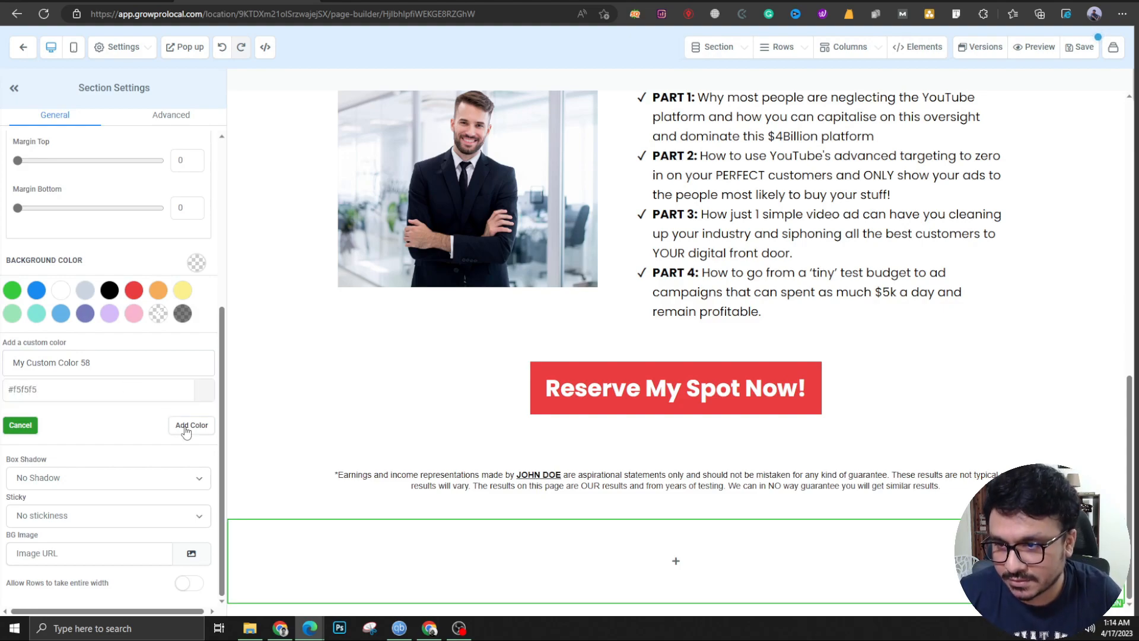
Add a one-column row to the gray footer section.
{"action": "left_click", "coordinate": [676, 562]}
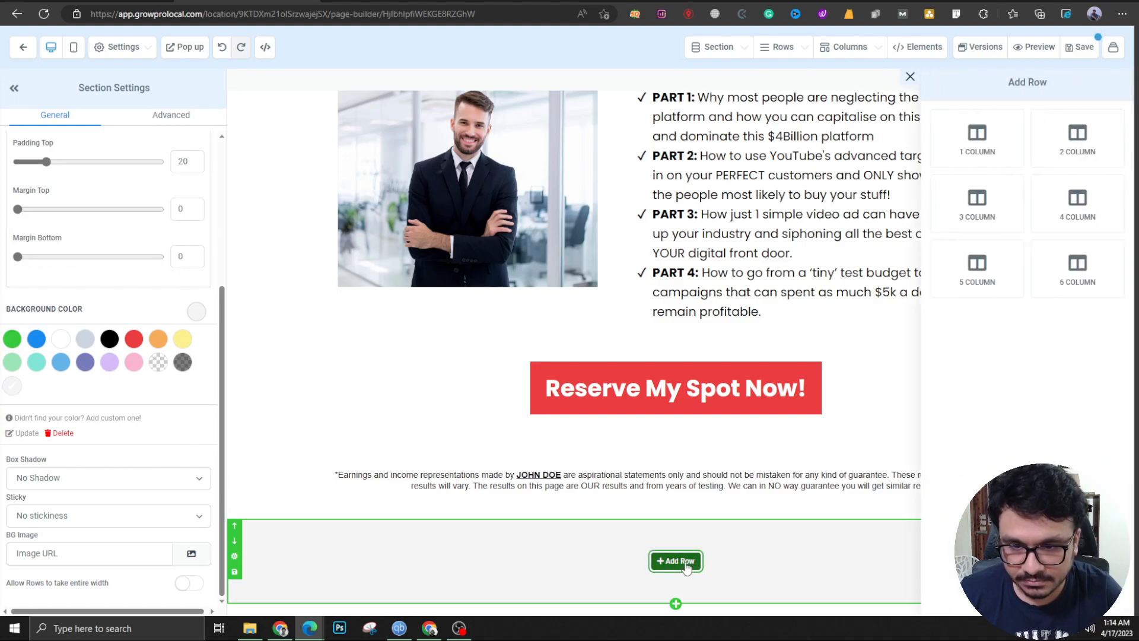
{"action": "left_click", "coordinate": [977, 139]}
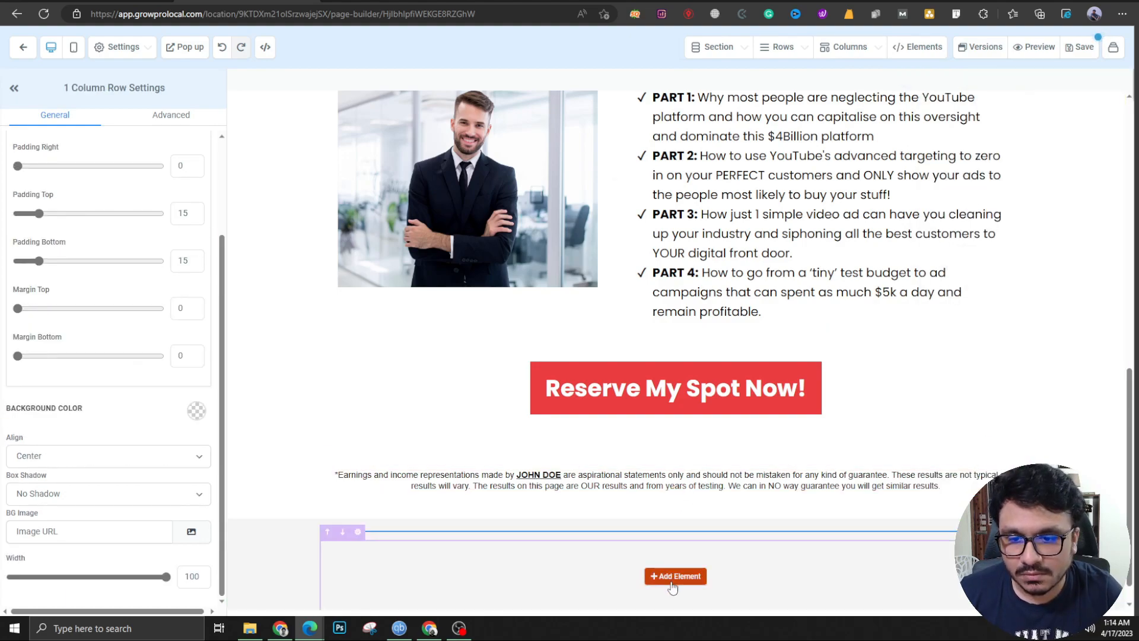
{"action": "left_click", "coordinate": [675, 574]}
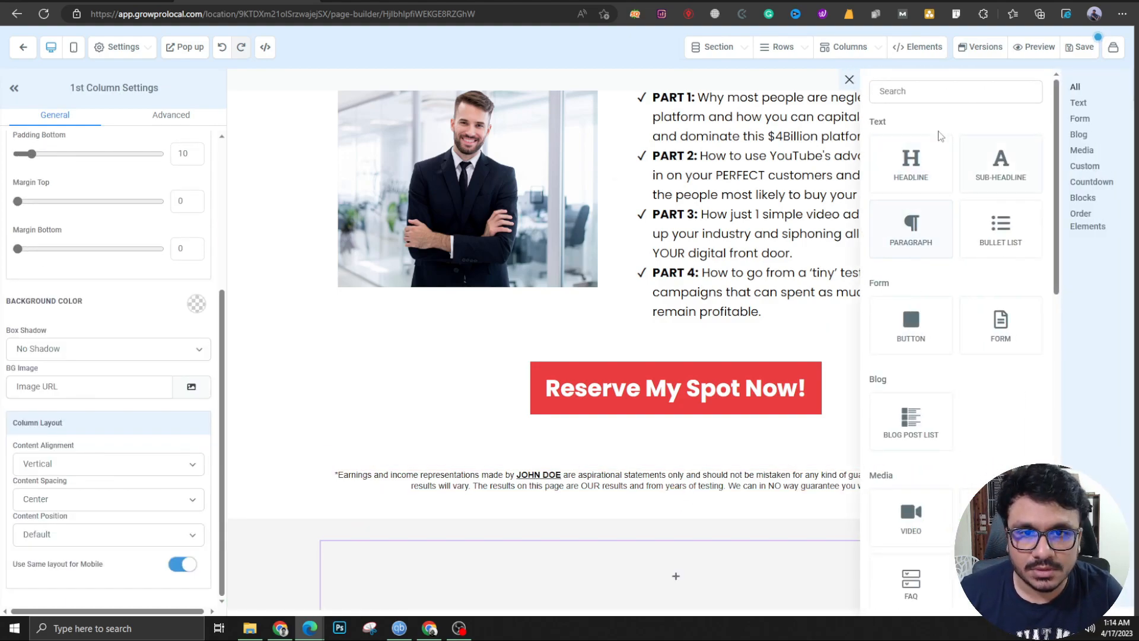
{"action": "left_click", "coordinate": [850, 80]}
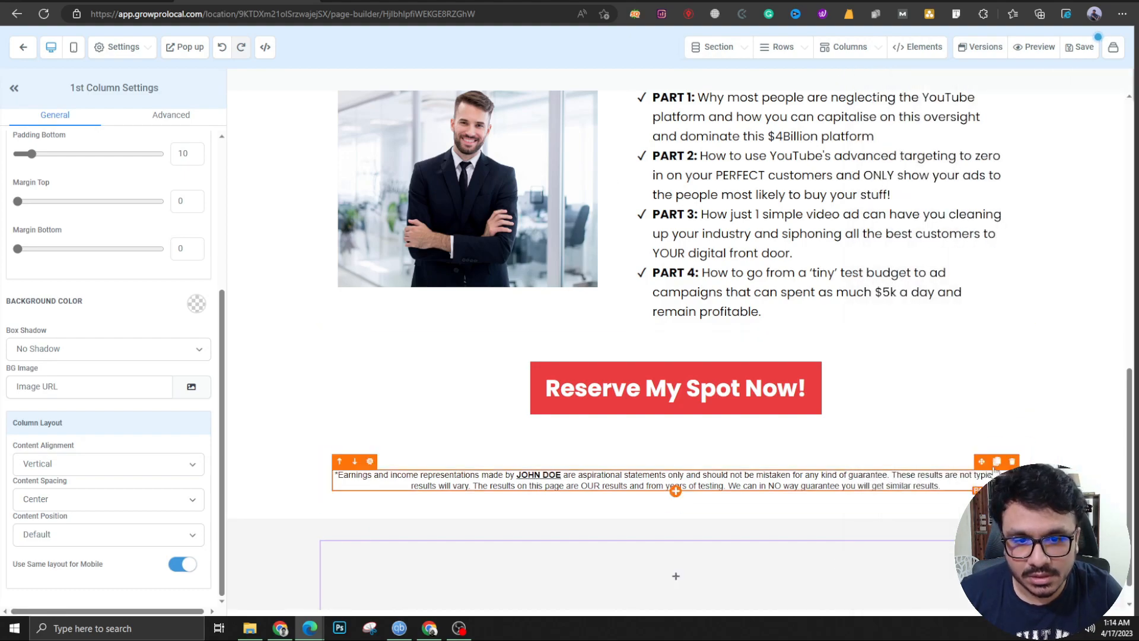
Duplicate the disclaimer paragraph into the footer row and replace its text with the copied policy links and 2020 copyright lines.
{"action": "left_click", "coordinate": [996, 462]}
{"action": "scroll", "coordinate": [956, 479], "scroll_direction": "down", "scroll_amount": 1}
{"action": "left_click_drag", "start_coordinate": [980, 432], "coordinate": [847, 527]}
{"action": "scroll", "coordinate": [847, 527], "scroll_direction": "up", "scroll_amount": 1}
{"action": "triple_click", "coordinate": [773, 560]}
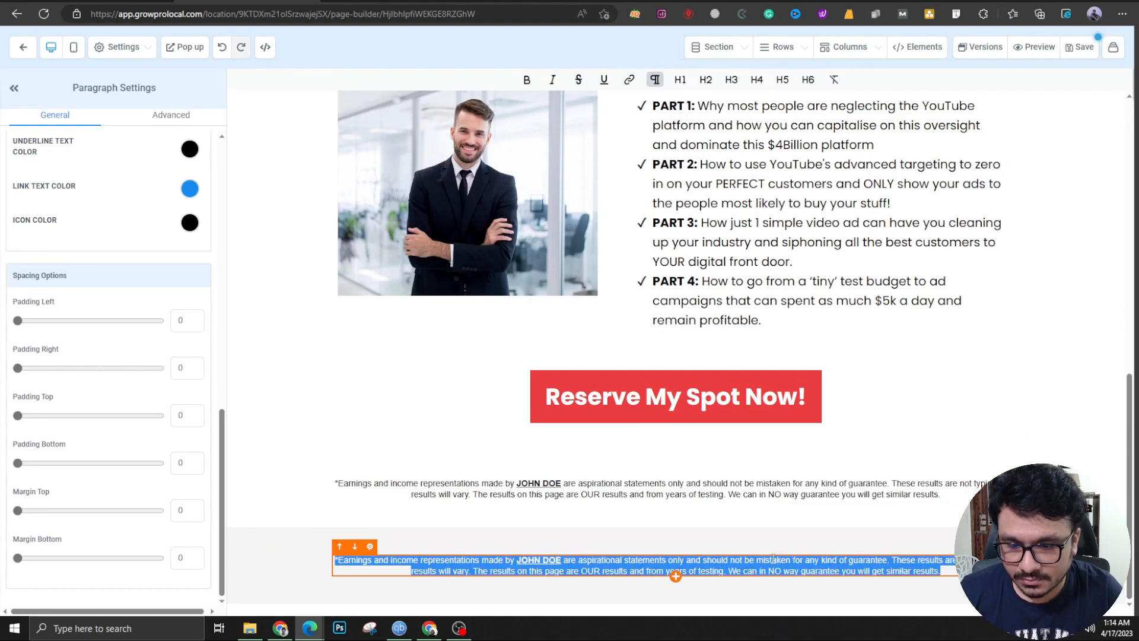
{"action": "type", "text": "Privacy Policy - Terms of Use - Refund Policy Copyright @ 2020 YOUR COMPANY - All Rights Reserved"}
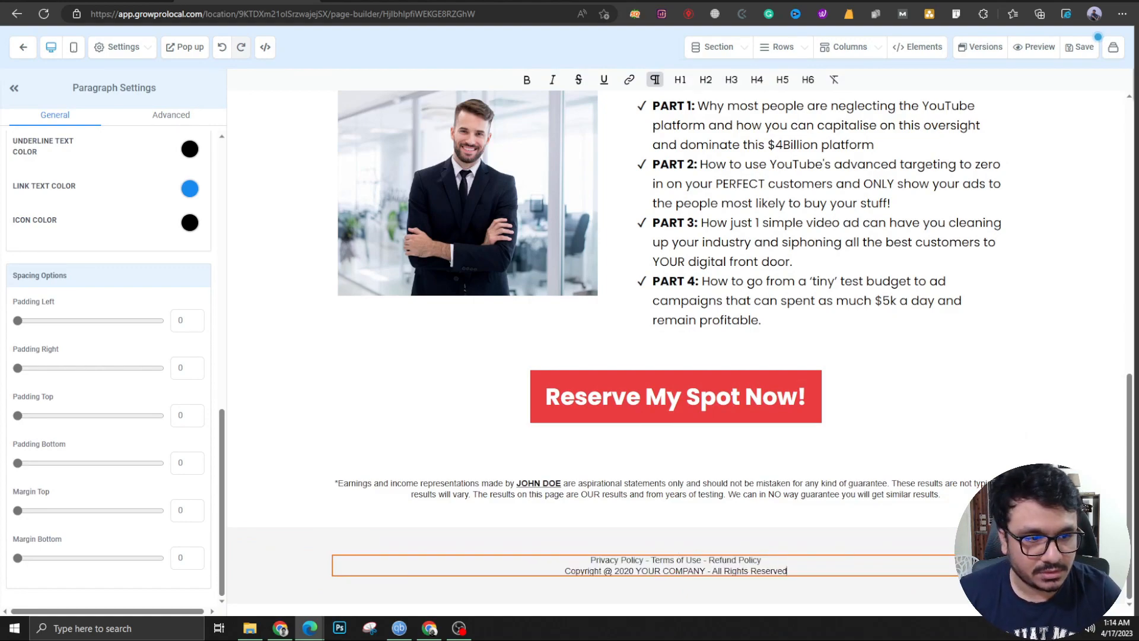
Make YOUR COMPANY bold in the footer's copyright line and save the page.
{"action": "left_click_drag", "start_coordinate": [704, 571], "coordinate": [636, 570]}
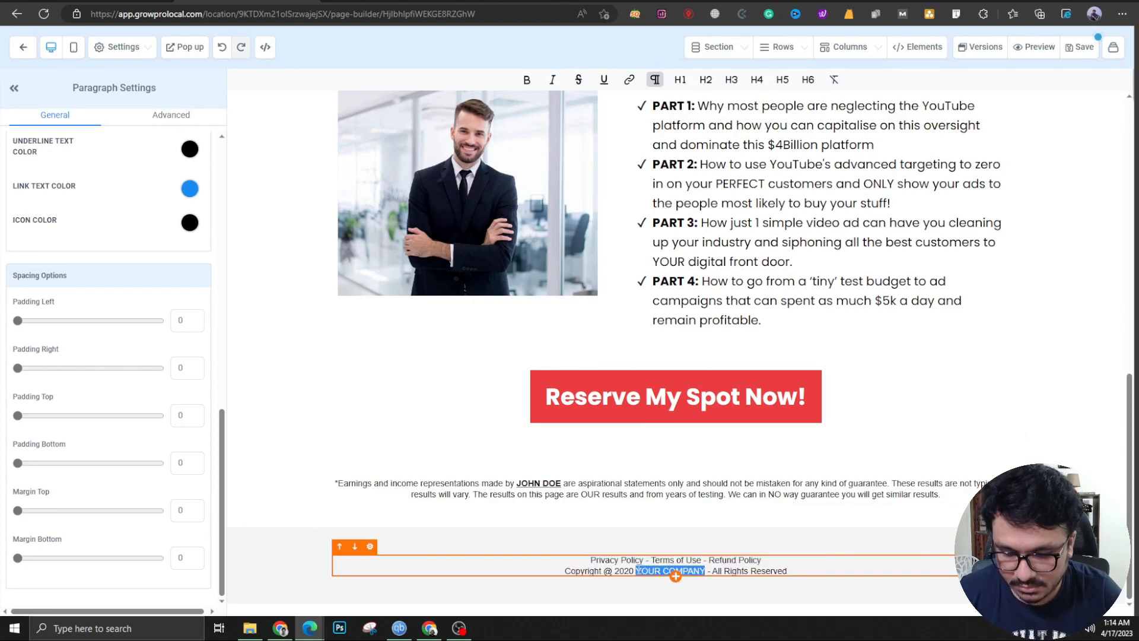
{"action": "key", "text": "ctrl+b"}
{"action": "left_click", "coordinate": [797, 262]}
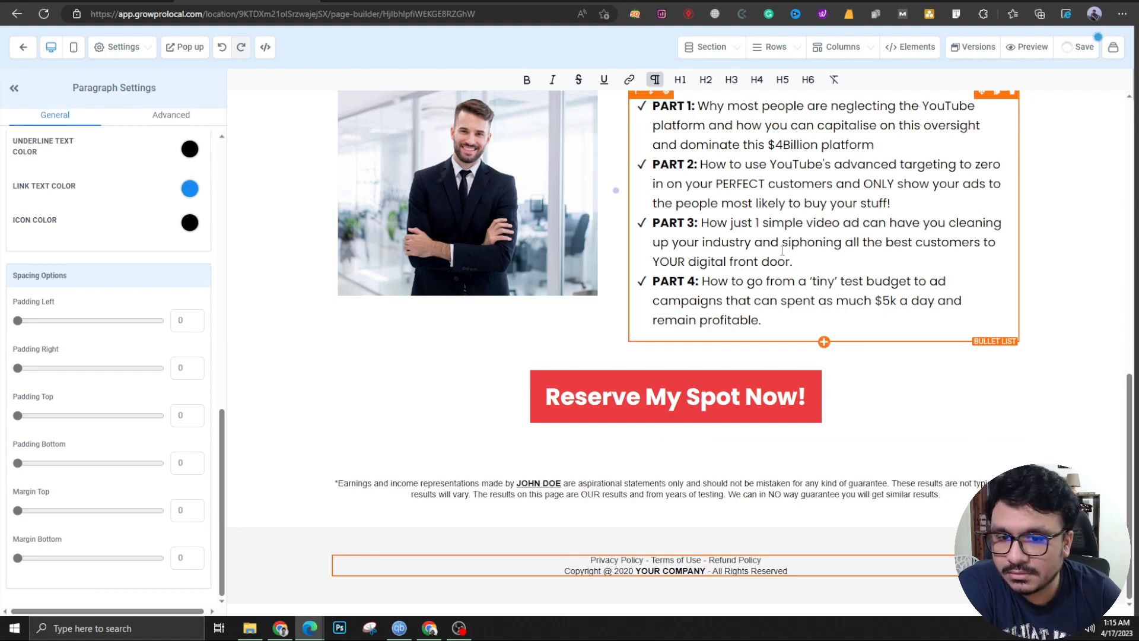
Preview the finished page and check its layout from the headline and countdown down to the footer.
{"action": "scroll", "coordinate": [313, 399], "scroll_direction": "up", "scroll_amount": 15}
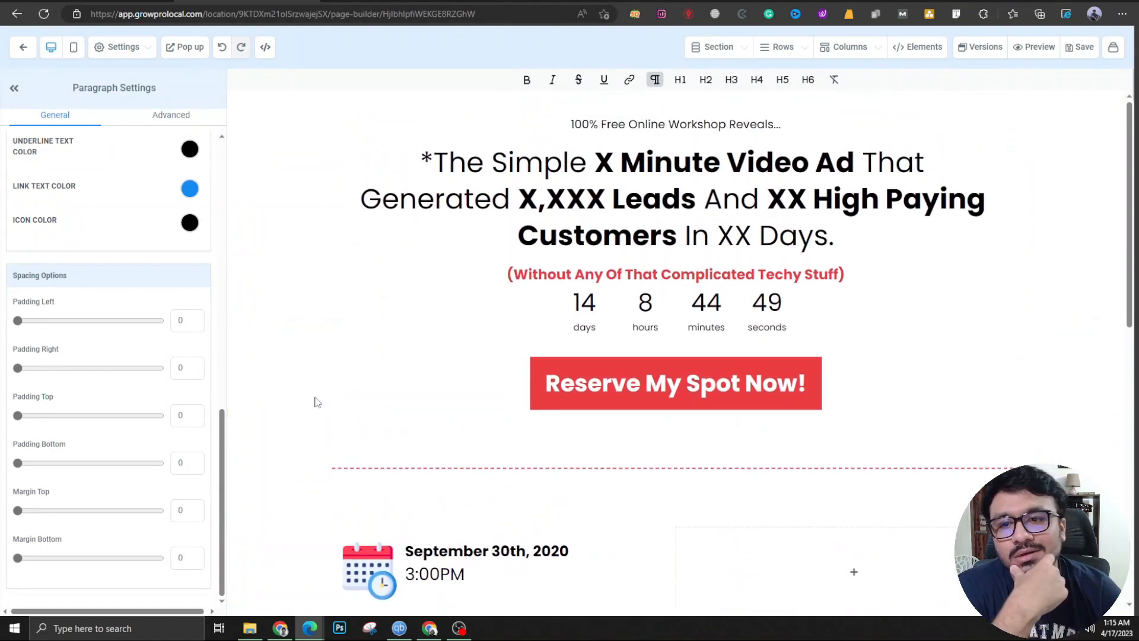
{"action": "left_click", "coordinate": [1037, 51]}
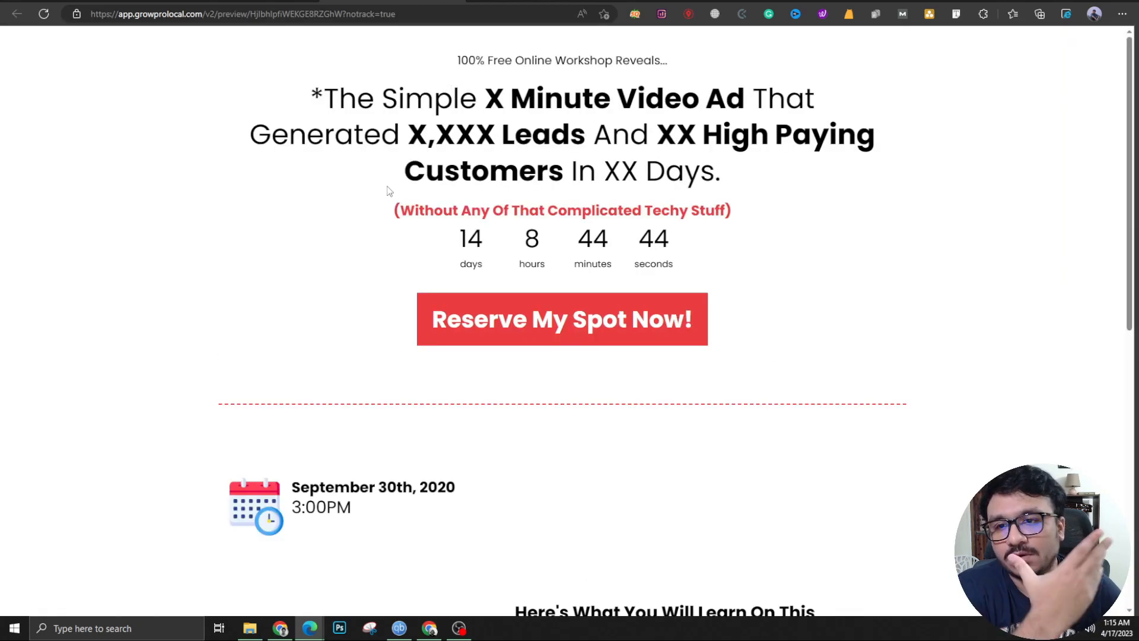
{"action": "scroll", "coordinate": [532, 239], "scroll_direction": "down", "scroll_amount": 4}
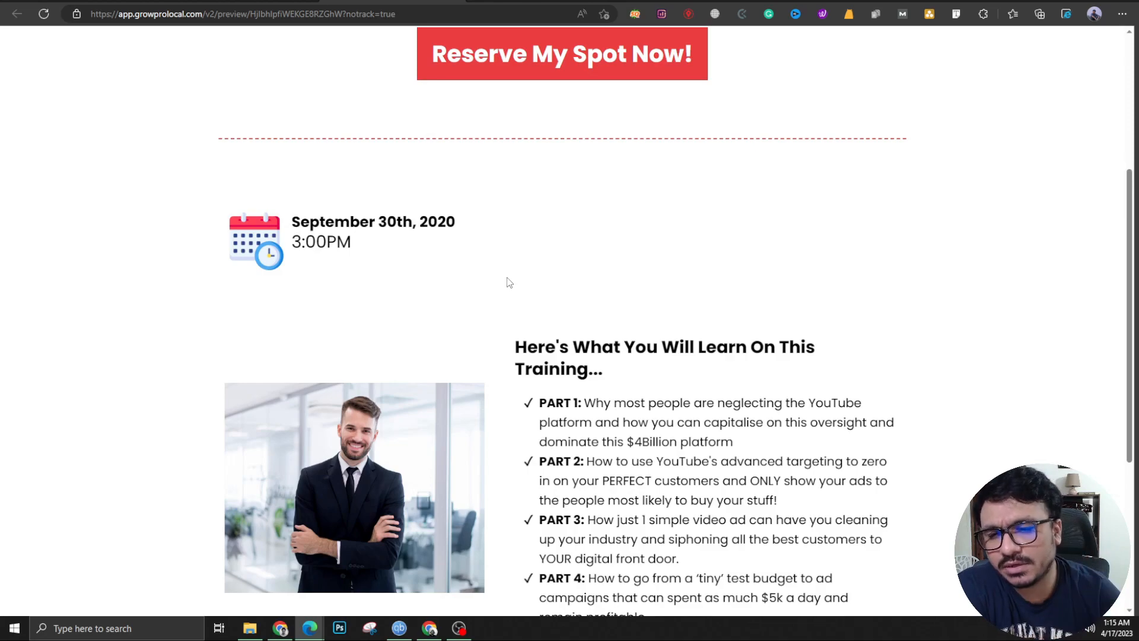
{"action": "scroll", "coordinate": [508, 282], "scroll_direction": "down", "scroll_amount": 5}
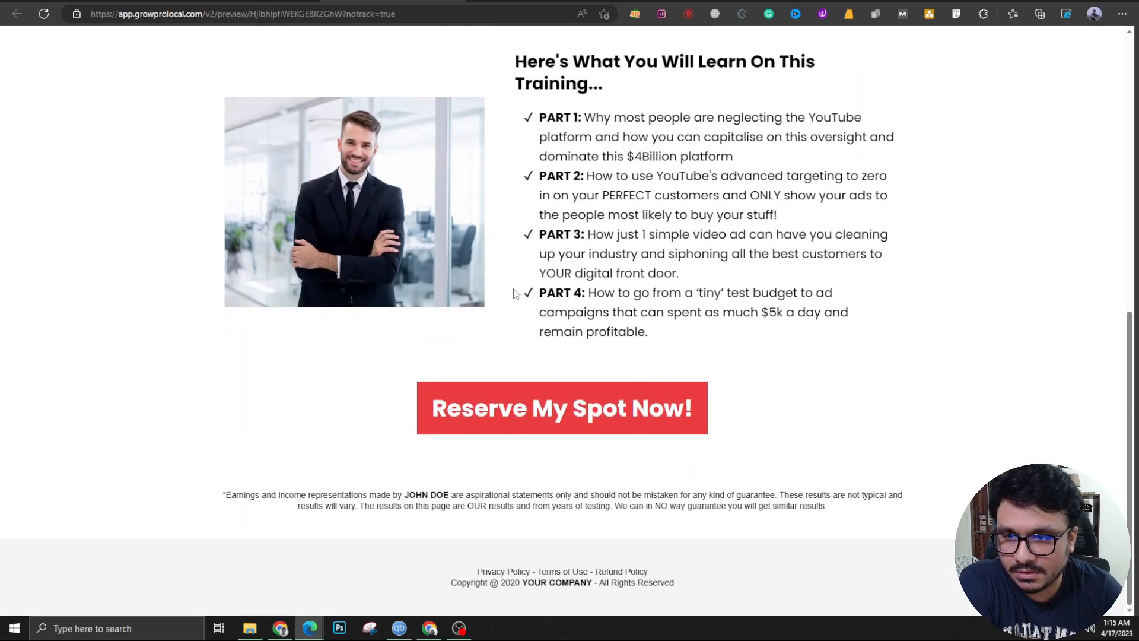
{"action": "scroll", "coordinate": [515, 293], "scroll_direction": "up", "scroll_amount": 3}
{"action": "right_click", "coordinate": [530, 176]}
{"action": "left_click", "coordinate": [643, 563]}
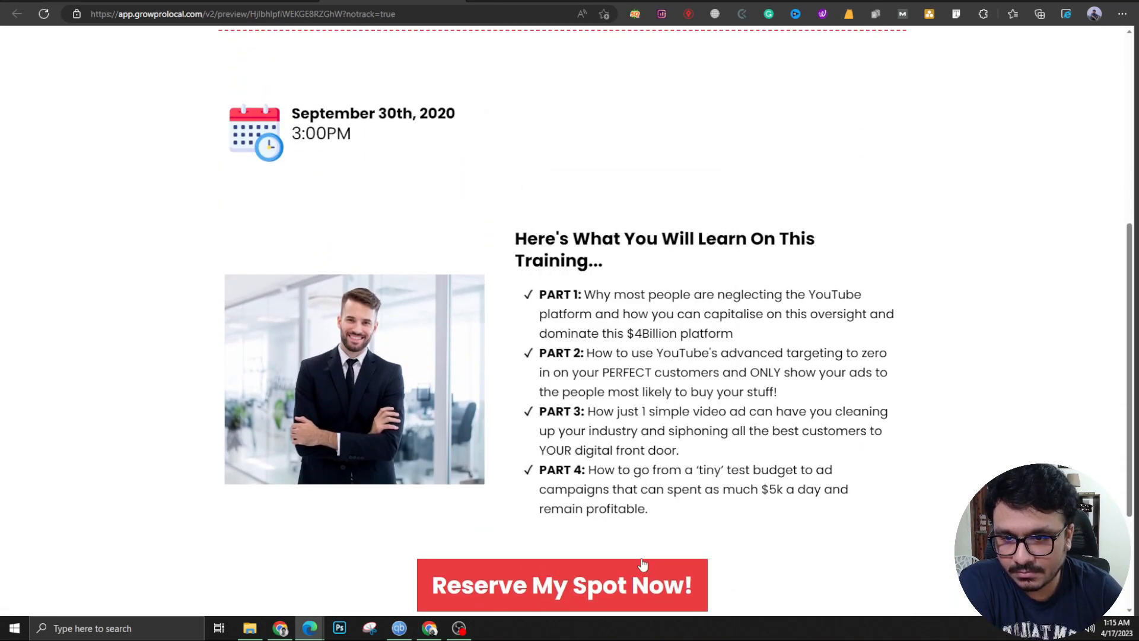
View the previewed page at a 400-pixel mobile width and check its layout from the headline down to the disclaimer.
{"action": "left_click", "coordinate": [959, 36]}
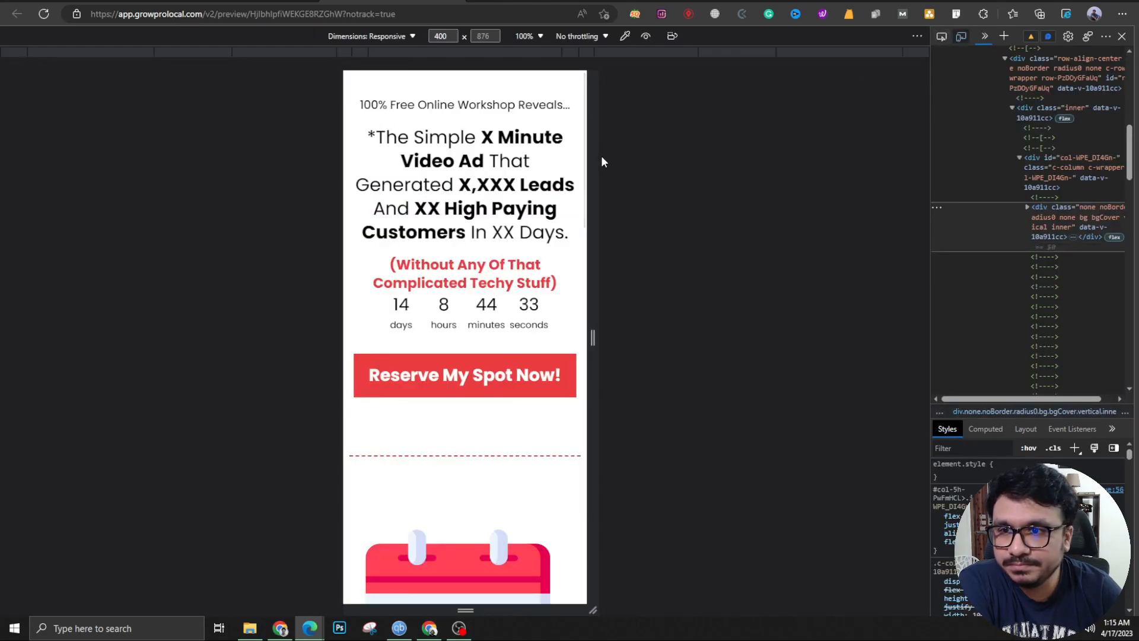
{"action": "scroll", "coordinate": [436, 324], "scroll_direction": "down", "scroll_amount": 8}
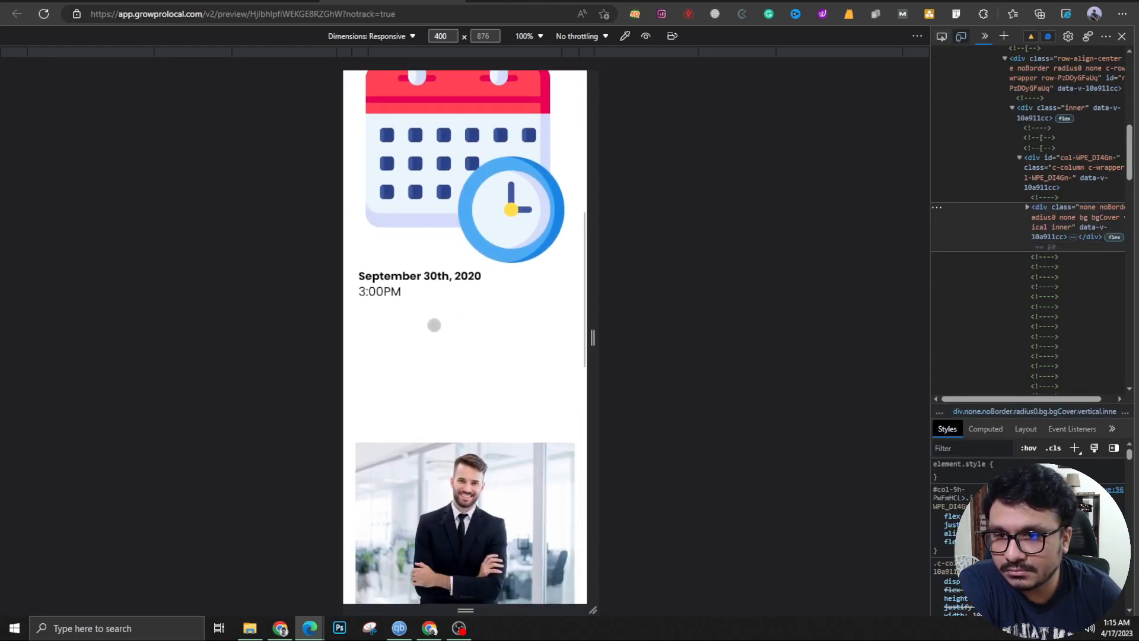
{"action": "scroll", "coordinate": [429, 227], "scroll_direction": "up", "scroll_amount": 2}
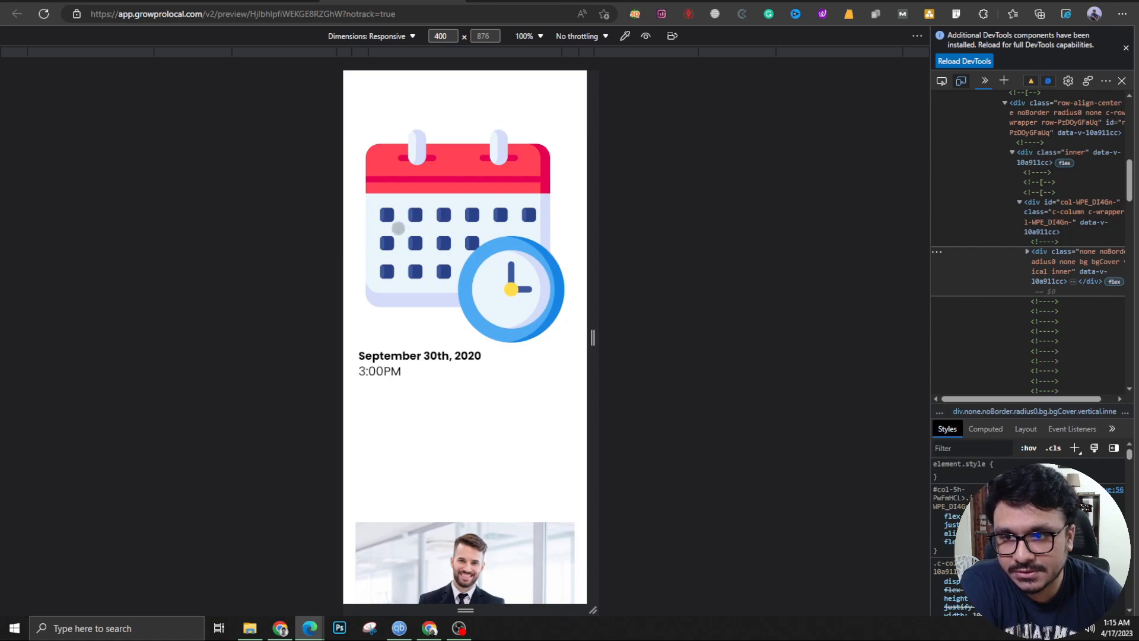
{"action": "scroll", "coordinate": [422, 322], "scroll_direction": "down", "scroll_amount": 13}
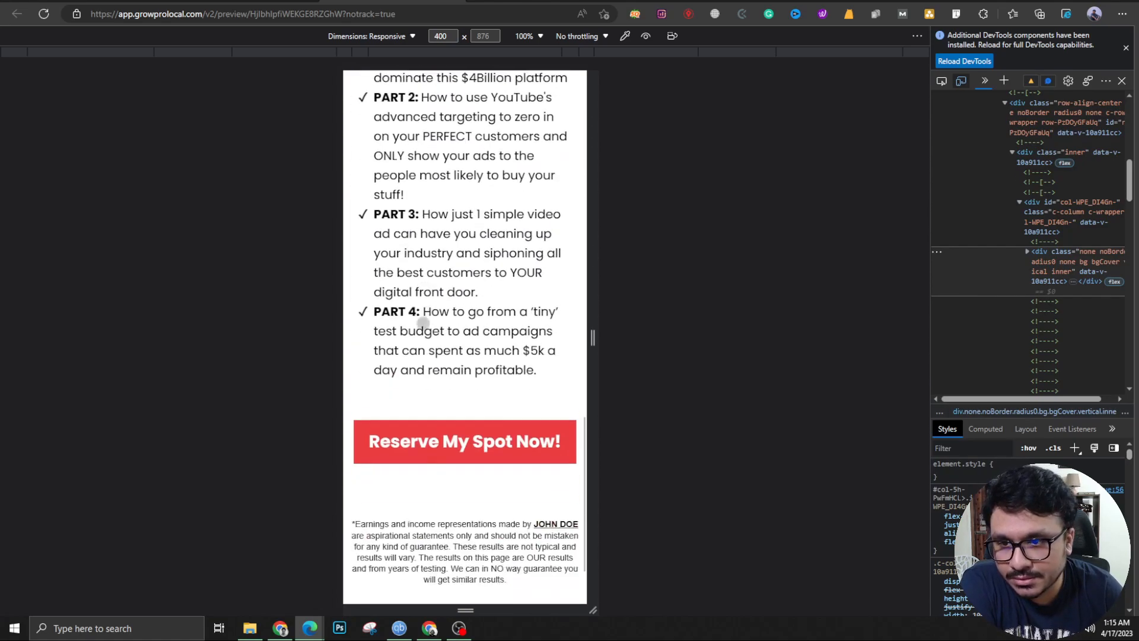
{"action": "scroll", "coordinate": [423, 323], "scroll_direction": "down", "scroll_amount": 2}
In the page builder's mobile view, set the calendar image's width to 100 px and compare the result with the desktop view.
{"action": "left_click", "coordinate": [247, 2]}
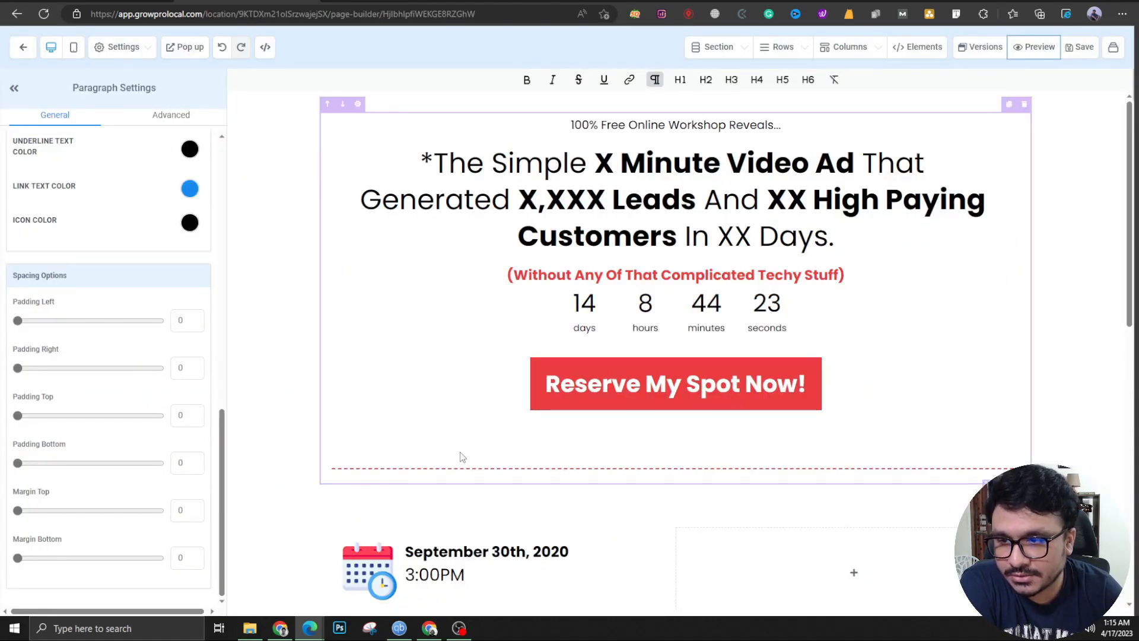
{"action": "left_click", "coordinate": [73, 47]}
{"action": "scroll", "coordinate": [587, 433], "scroll_direction": "down", "scroll_amount": 5}
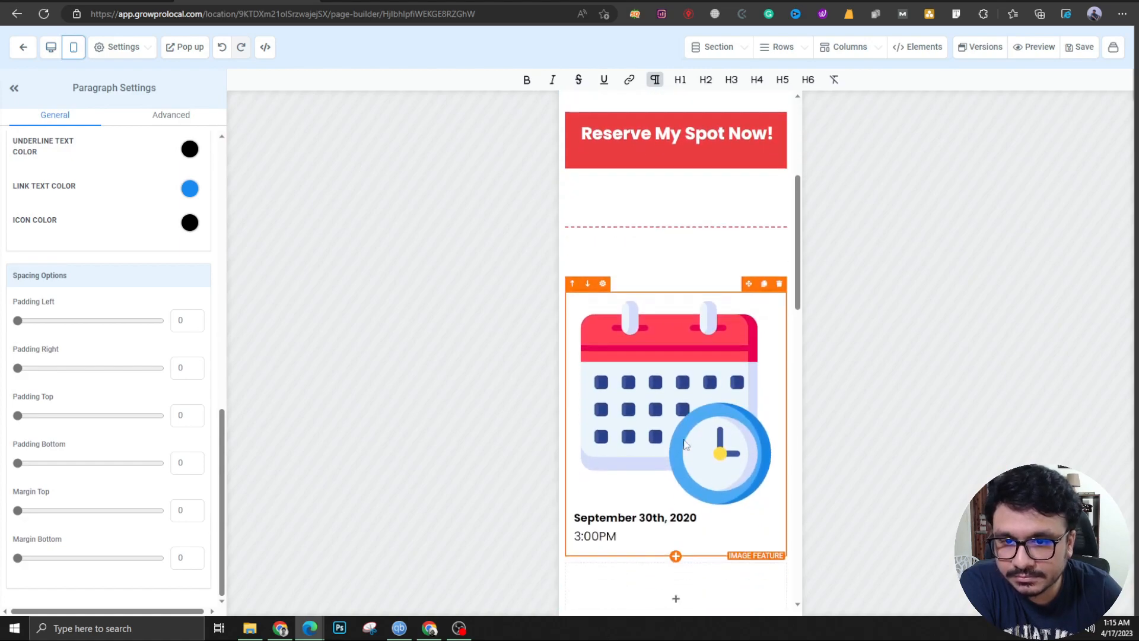
{"action": "scroll", "coordinate": [685, 444], "scroll_direction": "down", "scroll_amount": 1}
{"action": "left_click", "coordinate": [597, 267]}
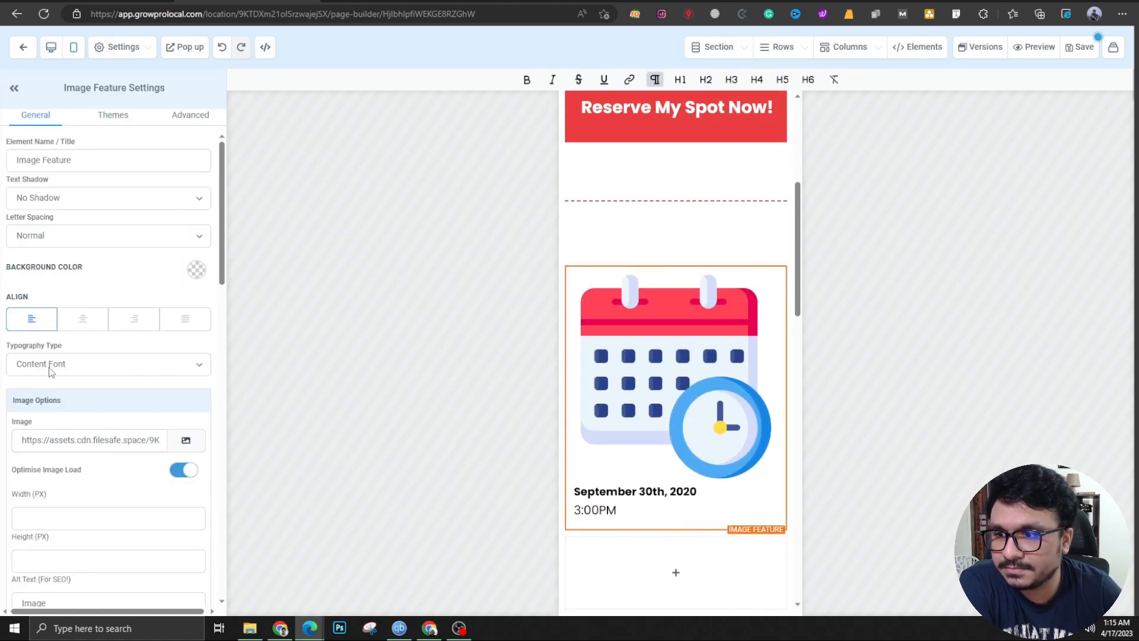
{"action": "scroll", "coordinate": [51, 379], "scroll_direction": "down", "scroll_amount": 4}
{"action": "scroll", "coordinate": [50, 372], "scroll_direction": "down", "scroll_amount": 2}
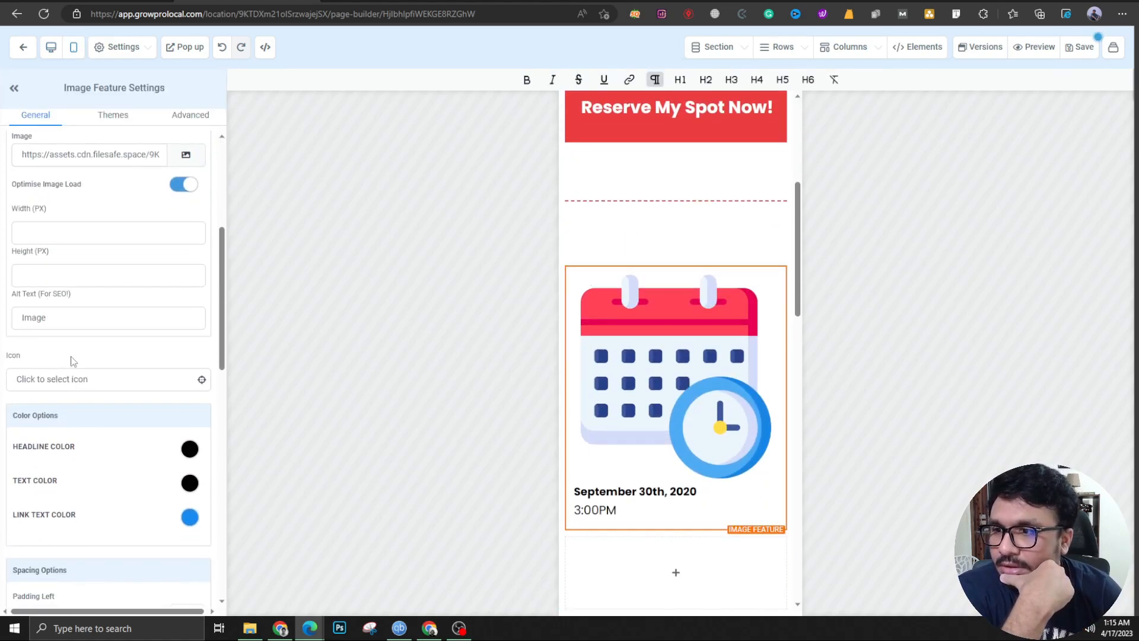
{"action": "left_click", "coordinate": [79, 234]}
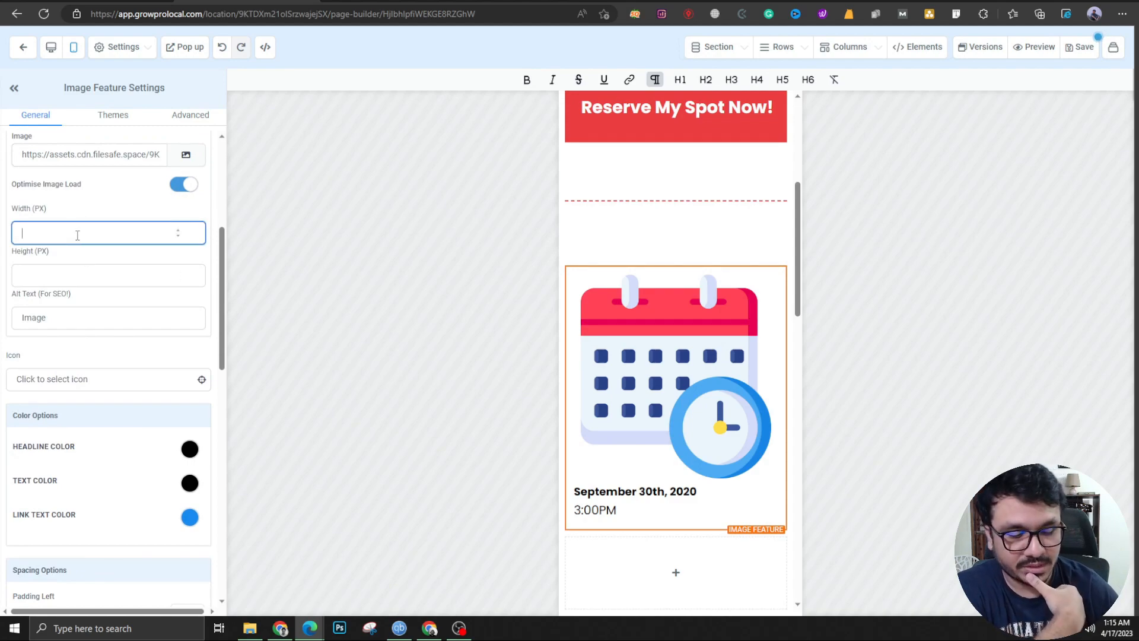
{"action": "type", "text": "100"}
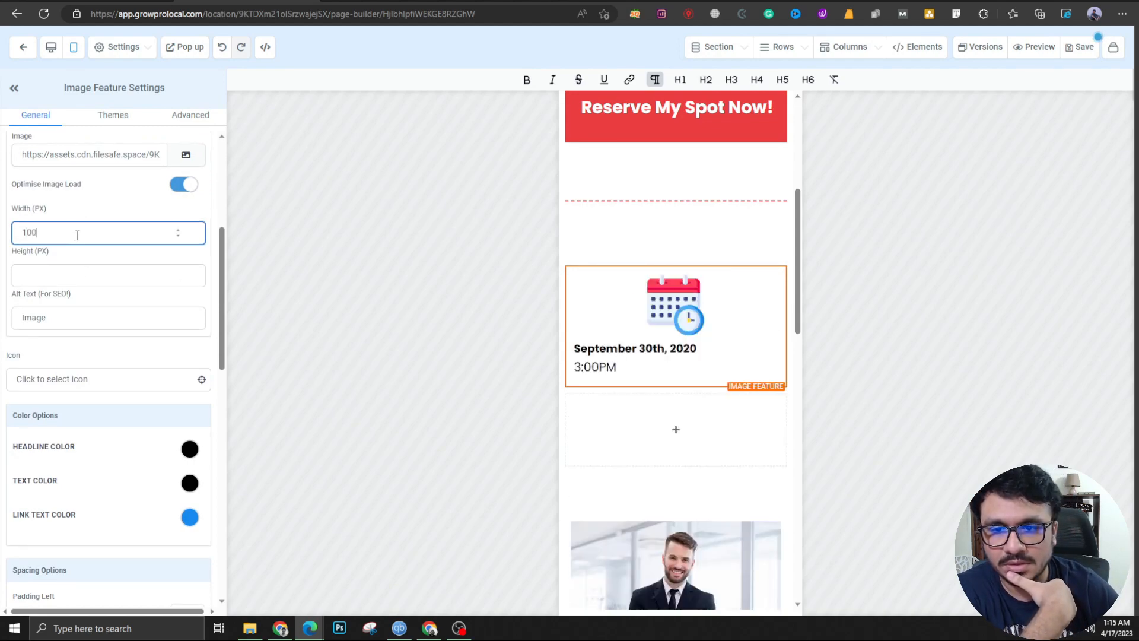
{"action": "left_click", "coordinate": [59, 50]}
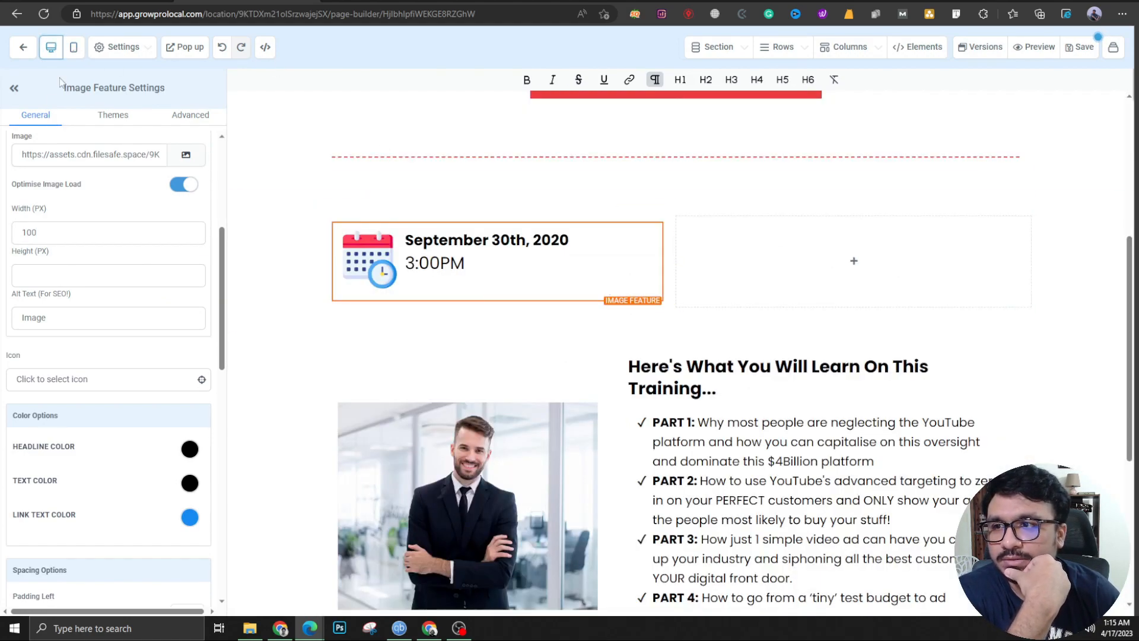
{"action": "left_click", "coordinate": [73, 49]}
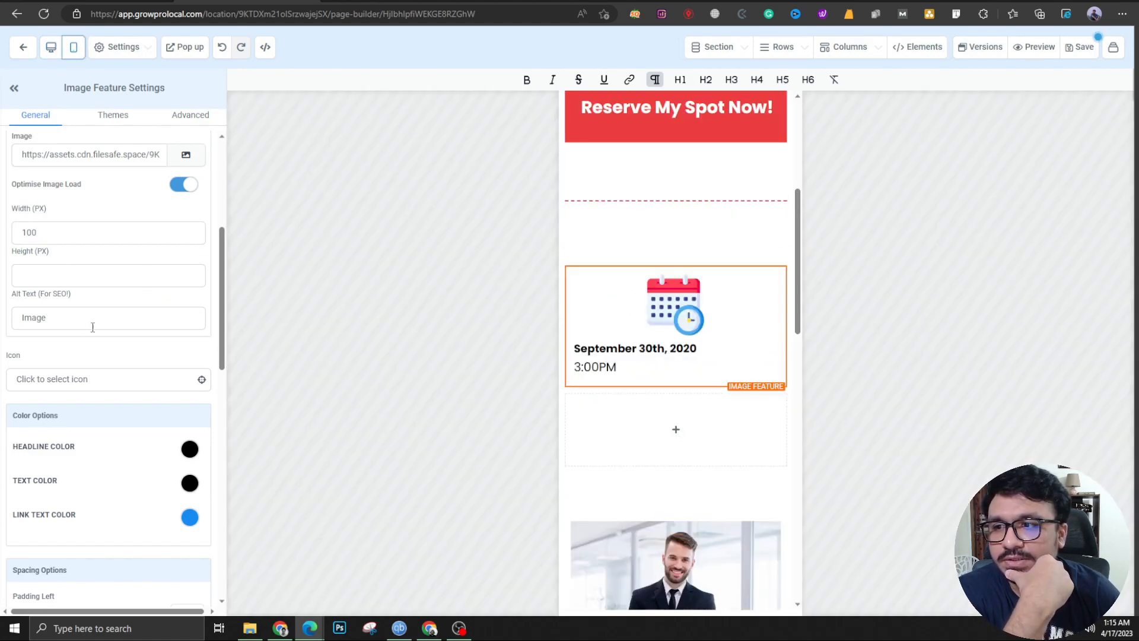
Center-align the date and time text in the calendar image feature, check it in desktop view, and save the page.
{"action": "scroll", "coordinate": [92, 327], "scroll_direction": "up", "scroll_amount": 4}
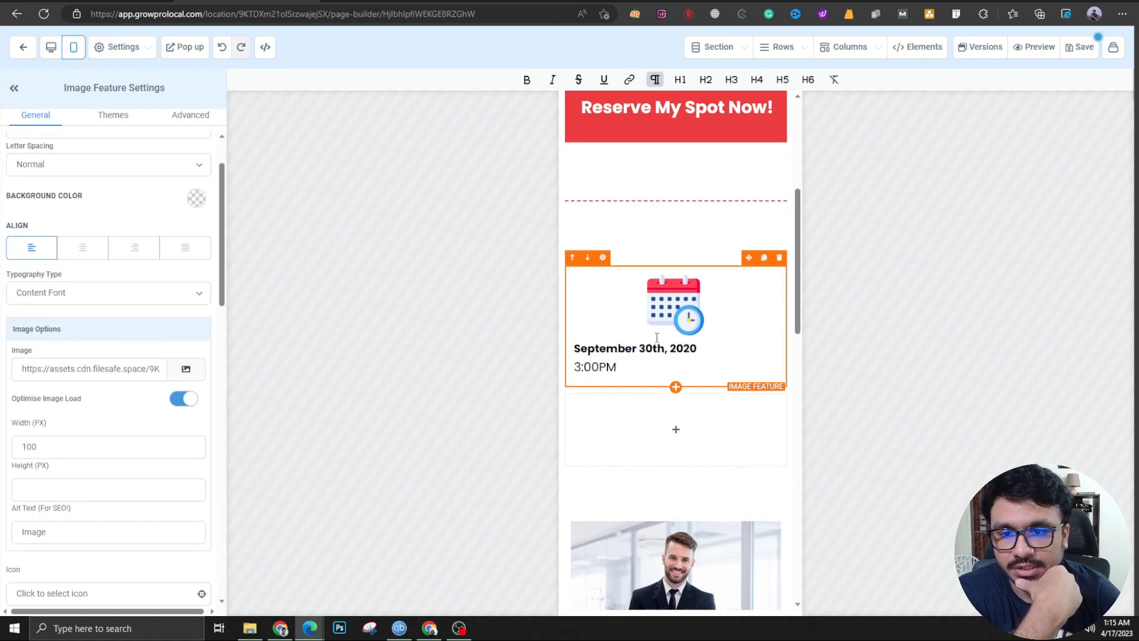
{"action": "left_click", "coordinate": [82, 251]}
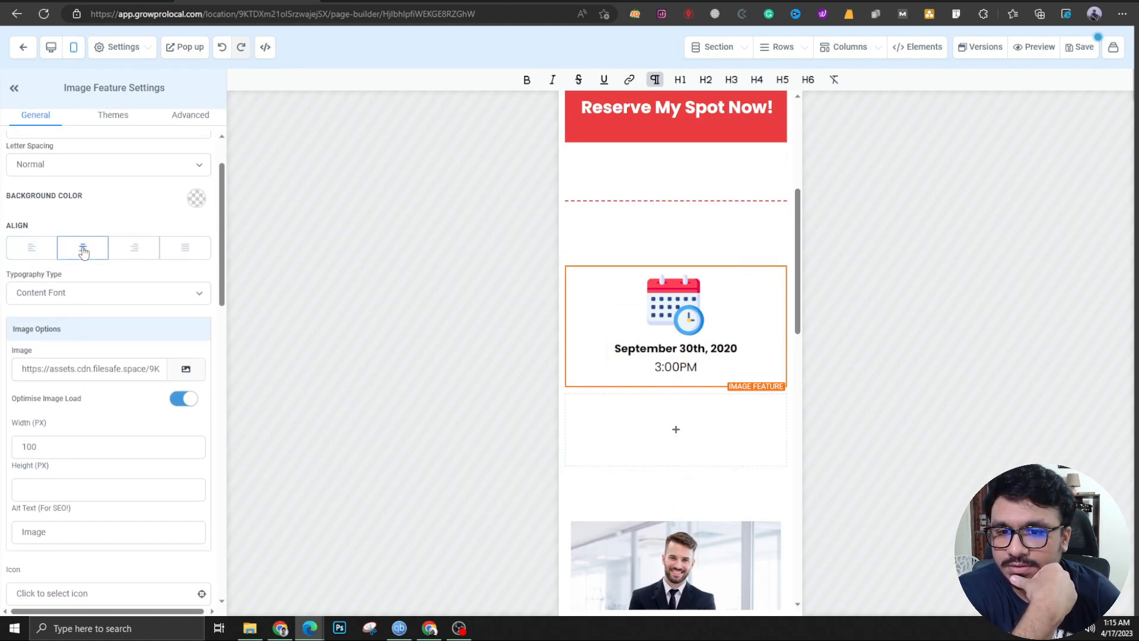
{"action": "left_click", "coordinate": [50, 48]}
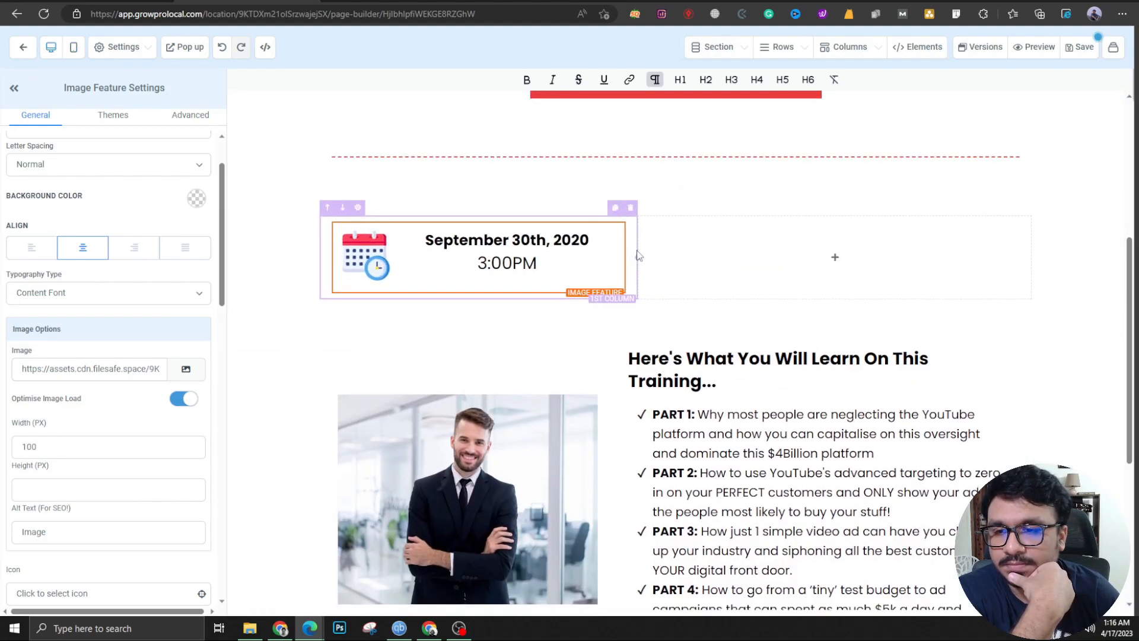
{"action": "left_click", "coordinate": [639, 255]}
{"action": "scroll", "coordinate": [208, 290], "scroll_direction": "up", "scroll_amount": 4}
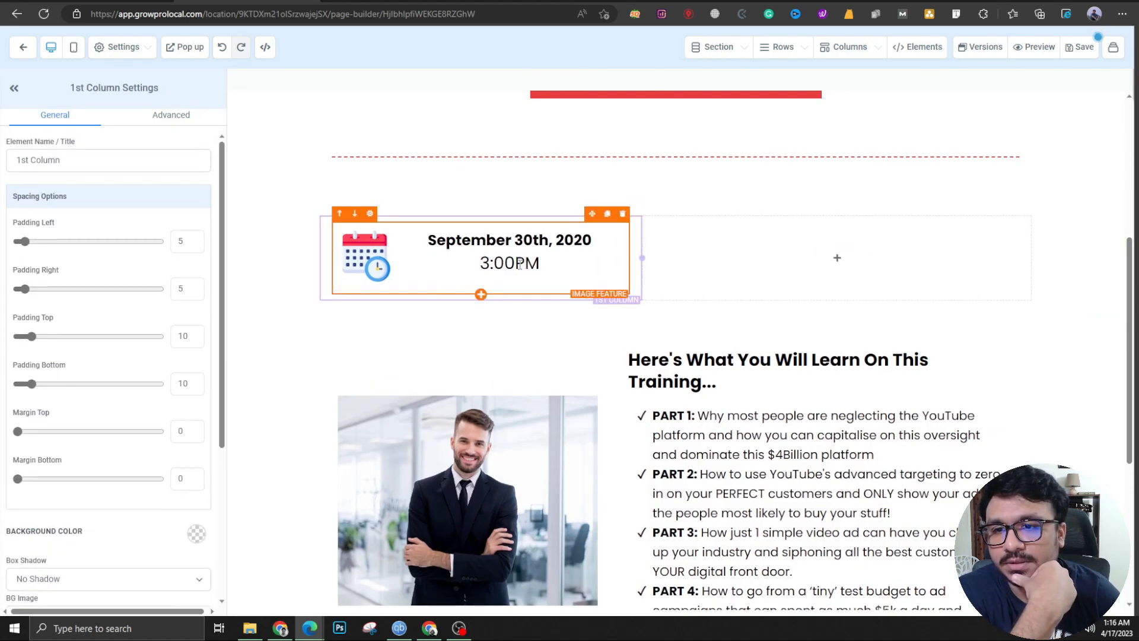
{"action": "left_click", "coordinate": [1094, 46]}
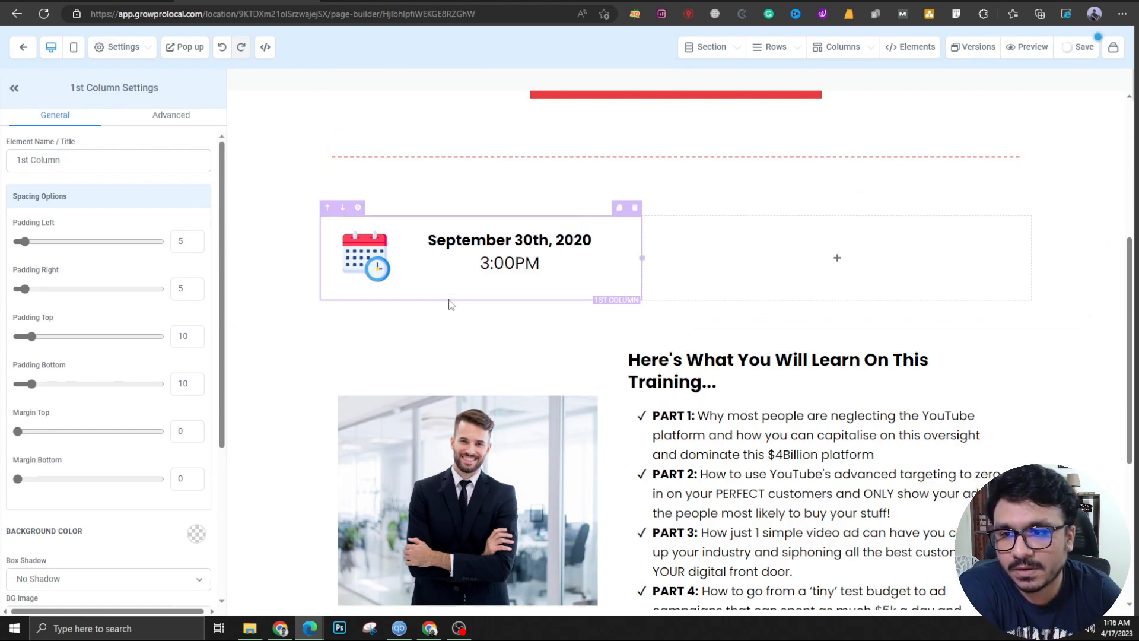
Reload the mobile preview and check the calendar section and the spacing above the photo.
{"action": "scroll", "coordinate": [380, 327], "scroll_direction": "up", "scroll_amount": 5}
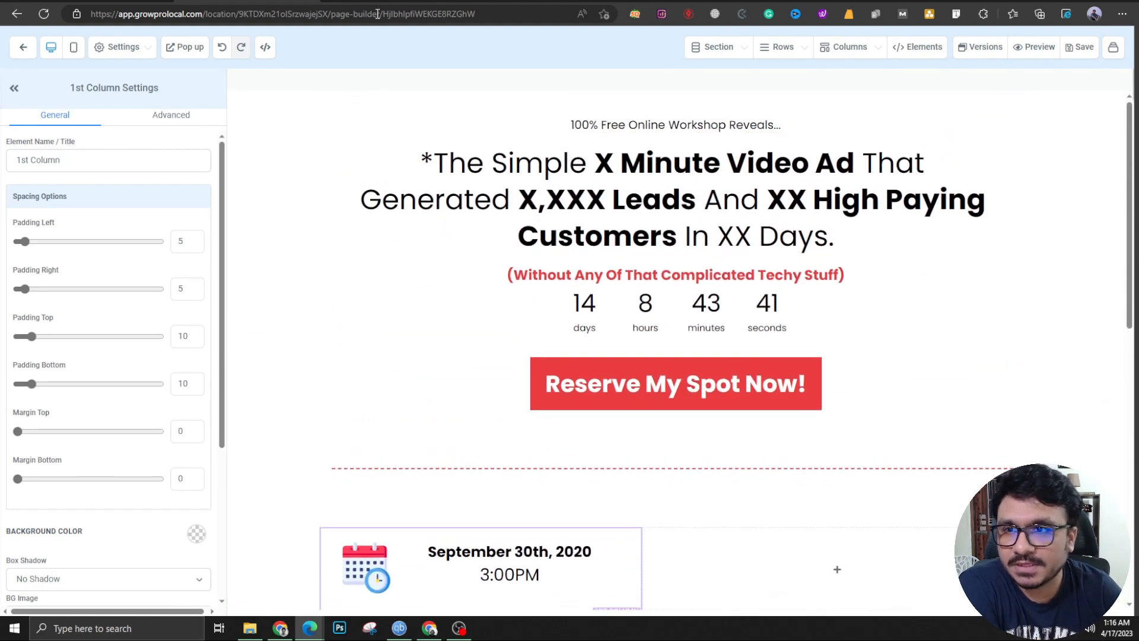
{"action": "left_click", "coordinate": [380, 1]}
{"action": "left_click", "coordinate": [43, 14]}
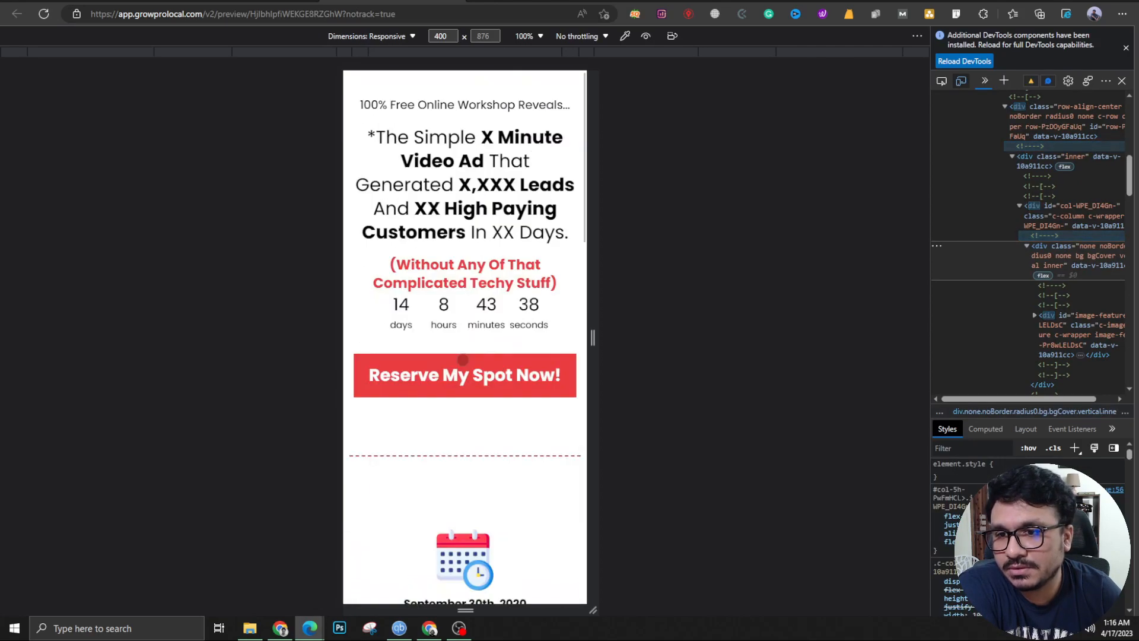
{"action": "scroll", "coordinate": [463, 359], "scroll_direction": "down", "scroll_amount": 4}
{"action": "scroll", "coordinate": [449, 361], "scroll_direction": "down", "scroll_amount": 3}
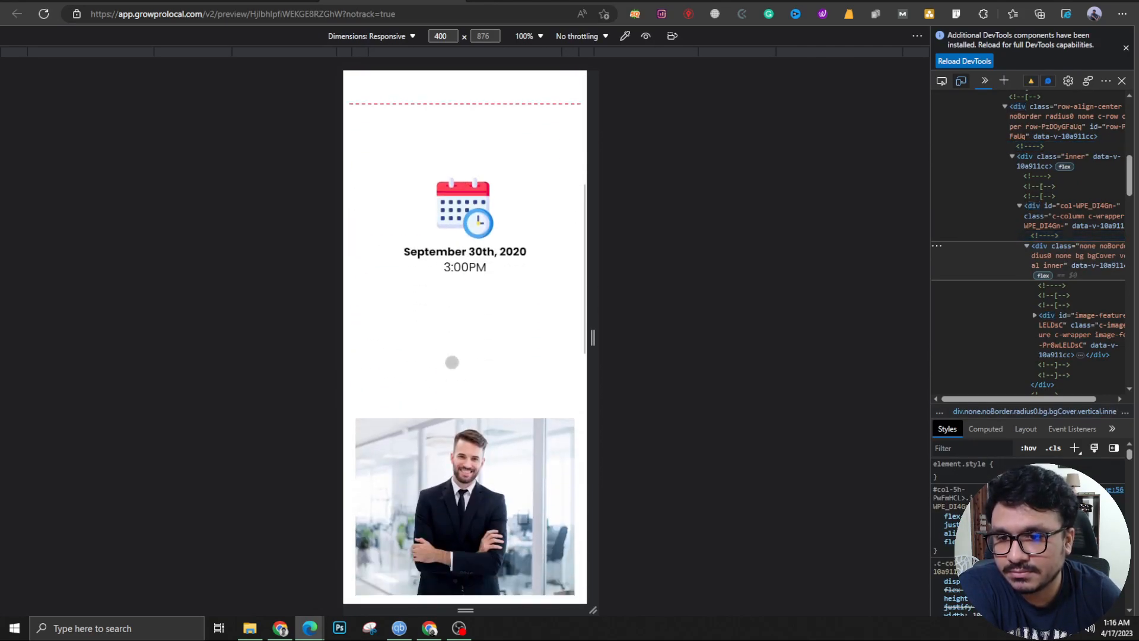
{"action": "scroll", "coordinate": [495, 306], "scroll_direction": "up", "scroll_amount": 1}
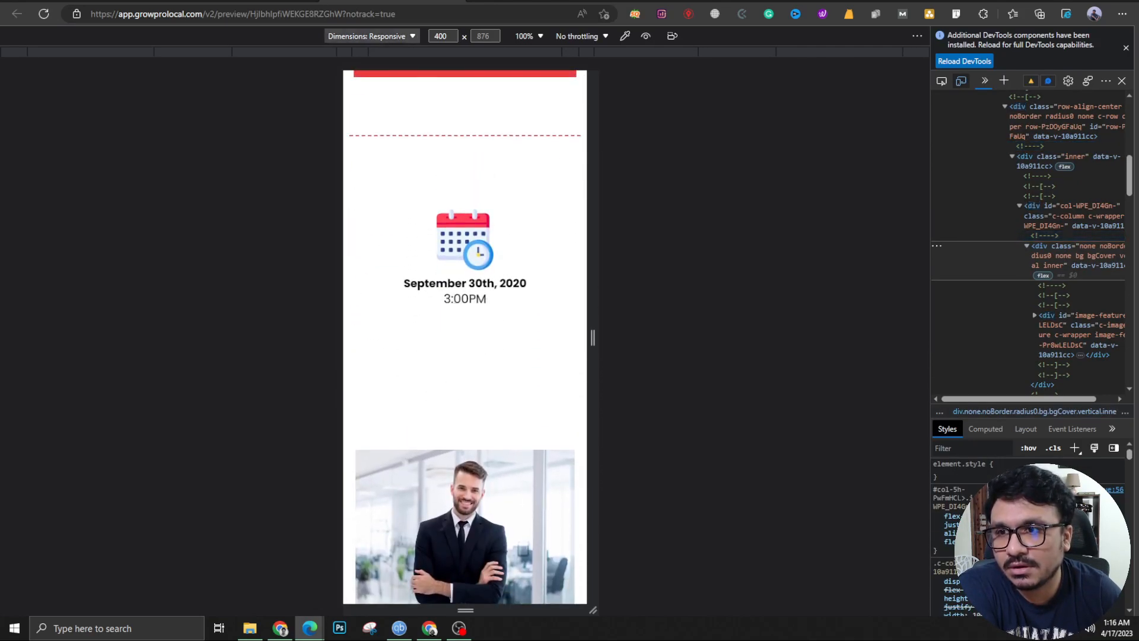
{"action": "key", "text": "ctrl+w"}
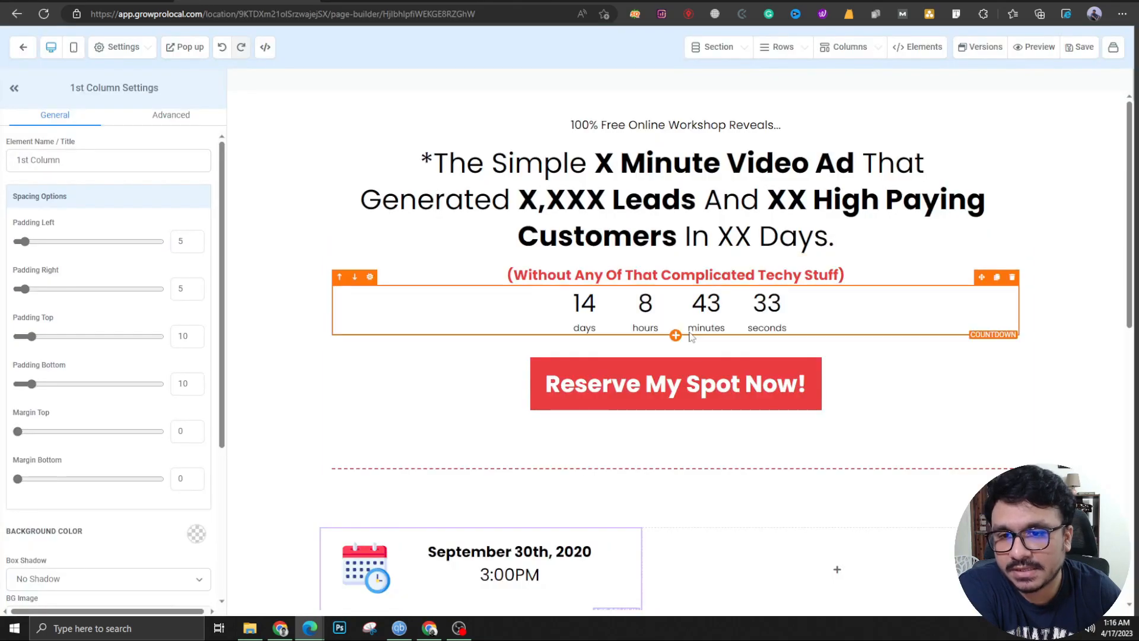
Hide the empty second column below the date on mobile devices.
{"action": "left_click", "coordinate": [71, 48]}
{"action": "scroll", "coordinate": [610, 381], "scroll_direction": "down", "scroll_amount": 5}
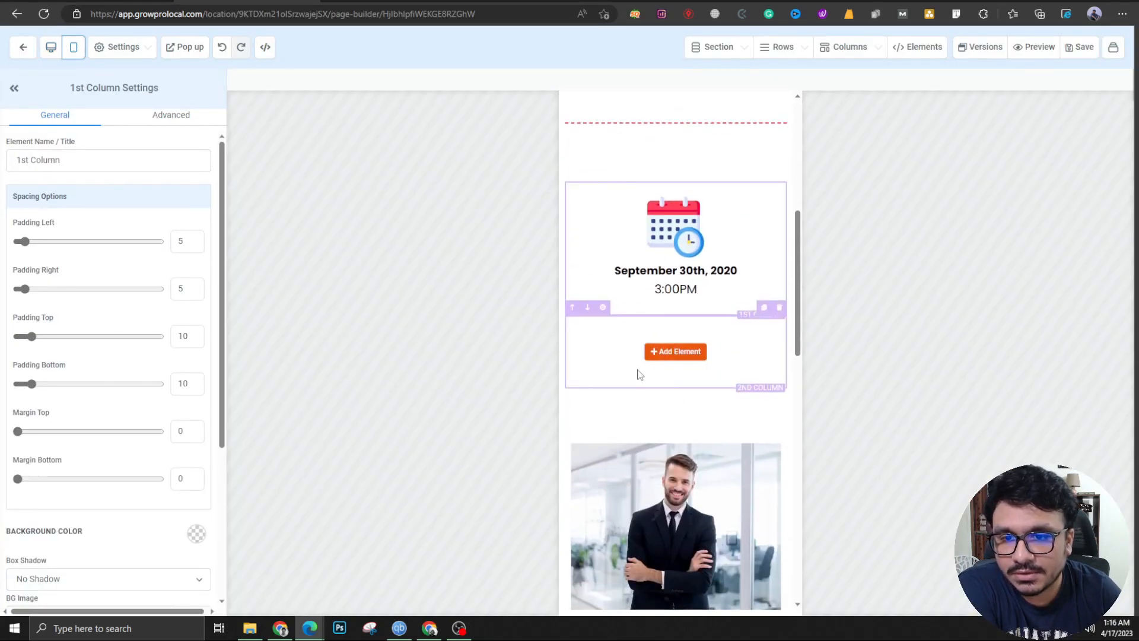
{"action": "left_click", "coordinate": [745, 335]}
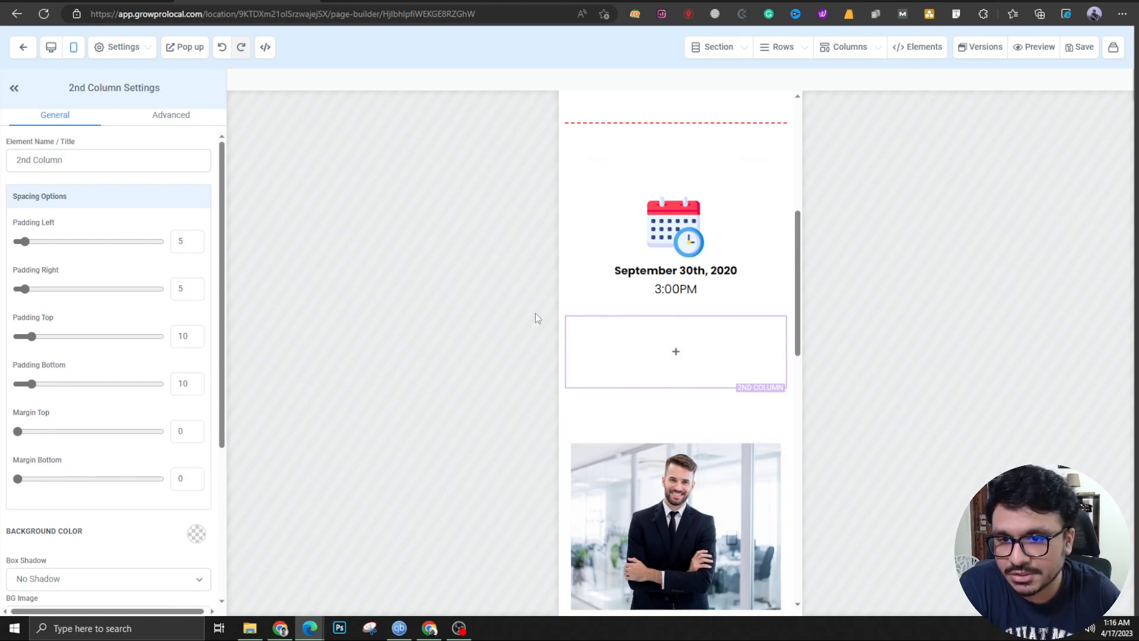
{"action": "left_click", "coordinate": [168, 116]}
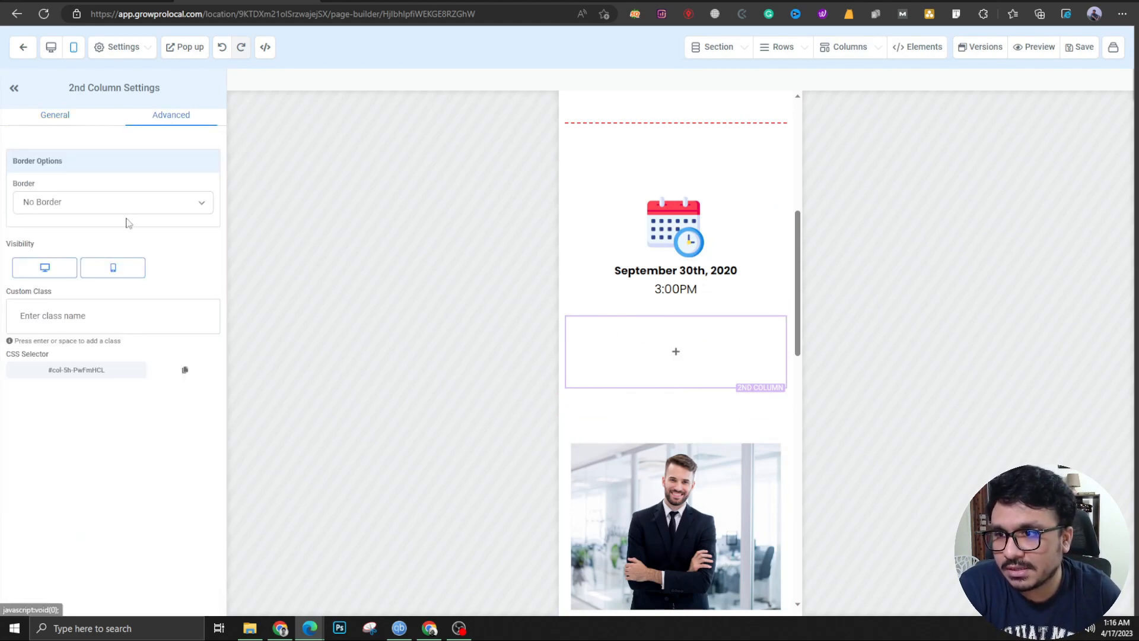
{"action": "left_click", "coordinate": [117, 273]}
Remove the photo section's top padding, set the date section's bottom padding to 0, and save the page.
{"action": "left_click", "coordinate": [689, 344]}
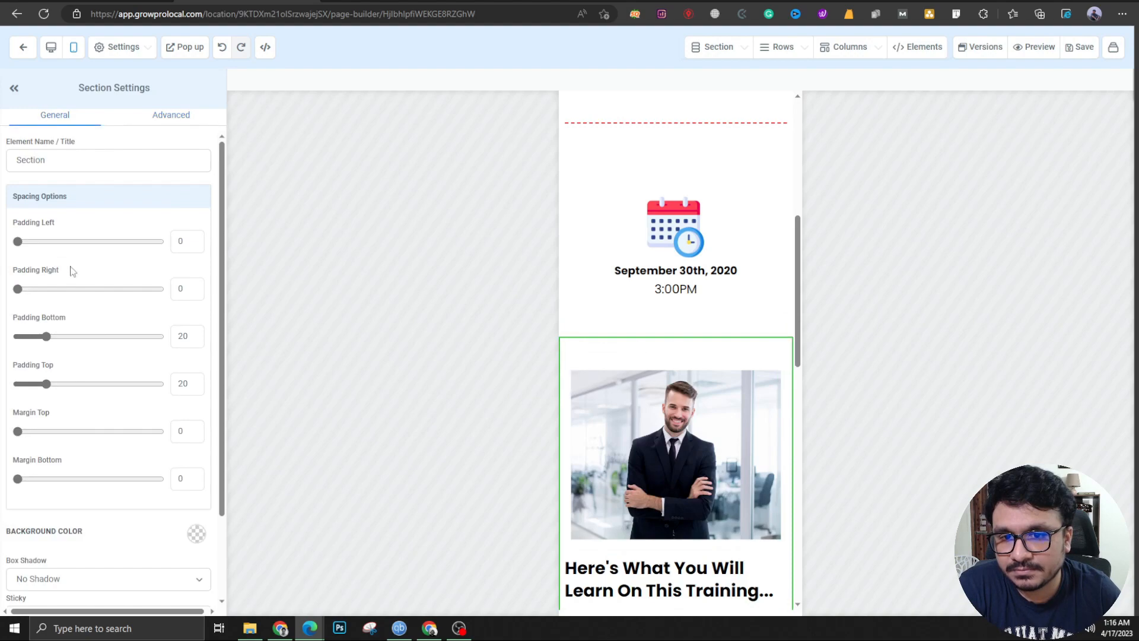
{"action": "left_click_drag", "start_coordinate": [47, 383], "coordinate": [17, 393]}
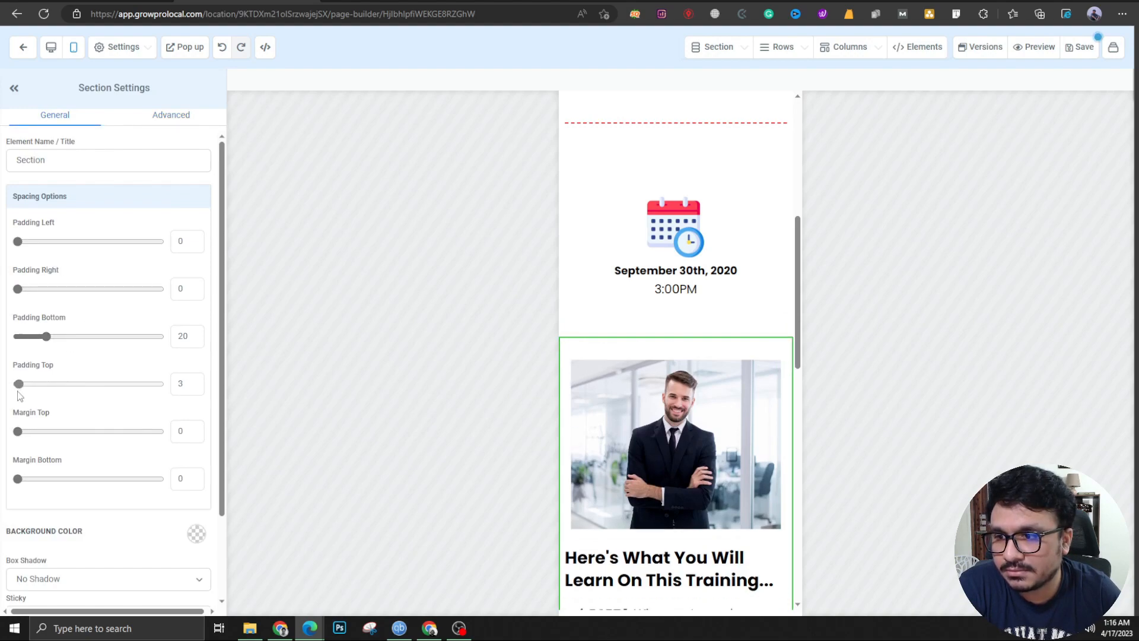
{"action": "left_click", "coordinate": [574, 312]}
{"action": "left_click", "coordinate": [575, 331]}
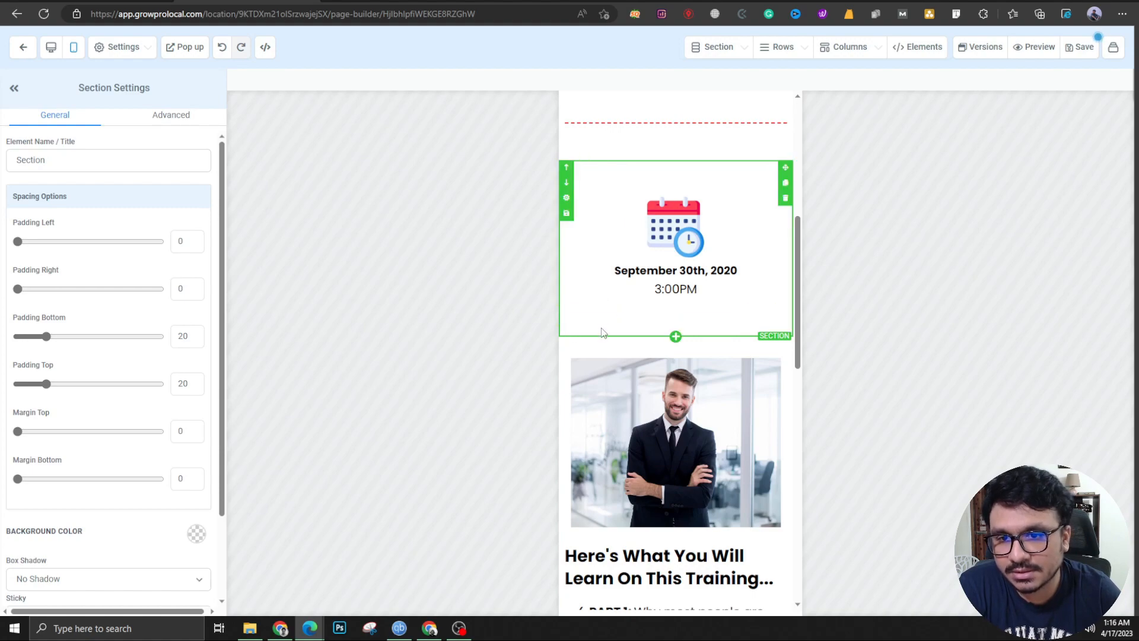
{"action": "left_click_drag", "start_coordinate": [46, 336], "coordinate": [2, 338]}
{"action": "left_click", "coordinate": [1070, 54]}
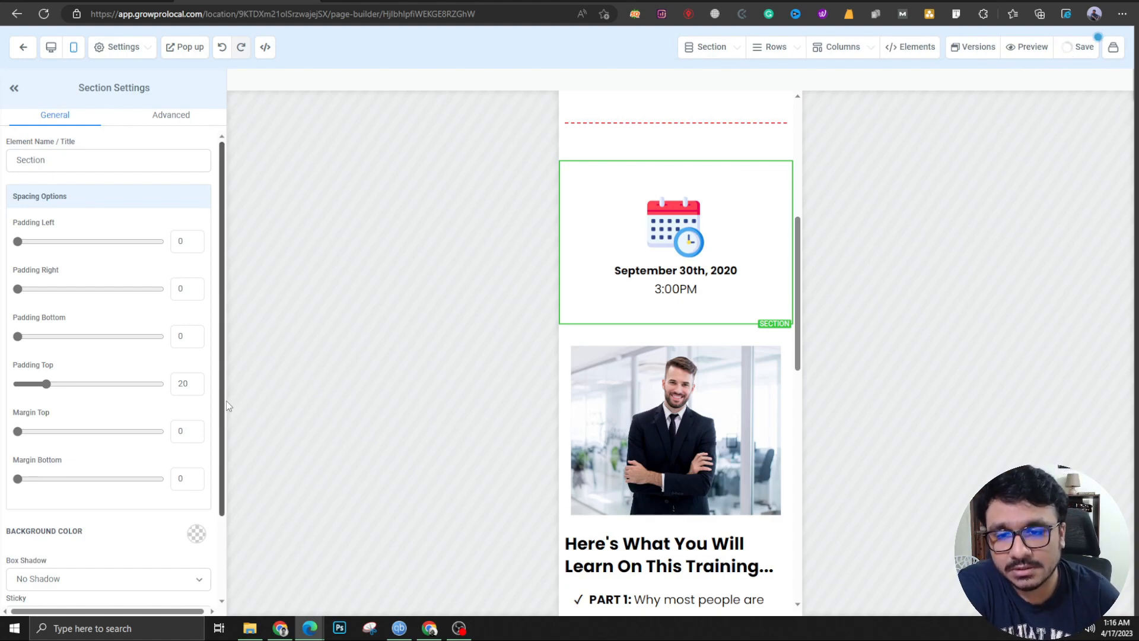
Reload the mobile preview to check the tightened spacing and bullet list, and review the page at full desktop width.
{"action": "left_click", "coordinate": [350, 1]}
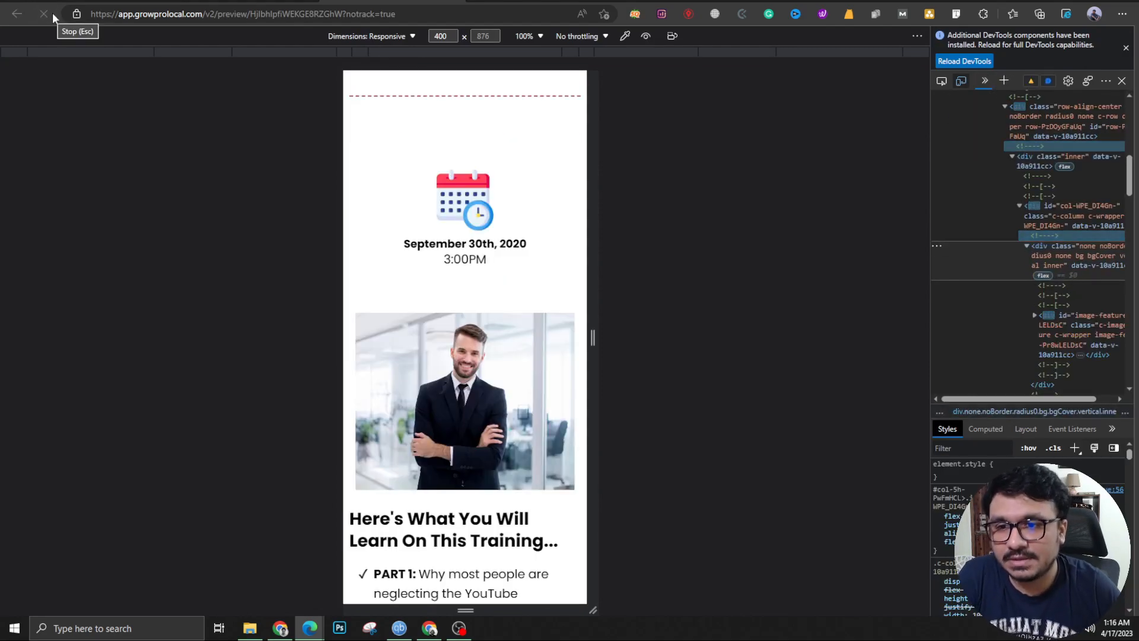
{"action": "scroll", "coordinate": [472, 325], "scroll_direction": "down", "scroll_amount": 10}
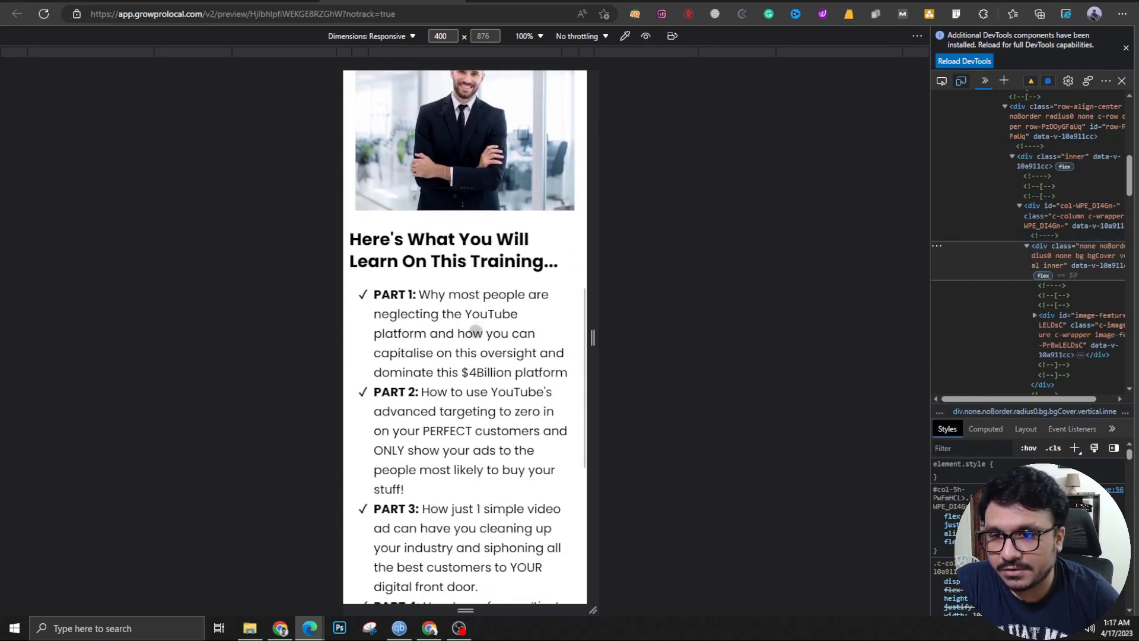
{"action": "scroll", "coordinate": [475, 330], "scroll_direction": "down", "scroll_amount": 5}
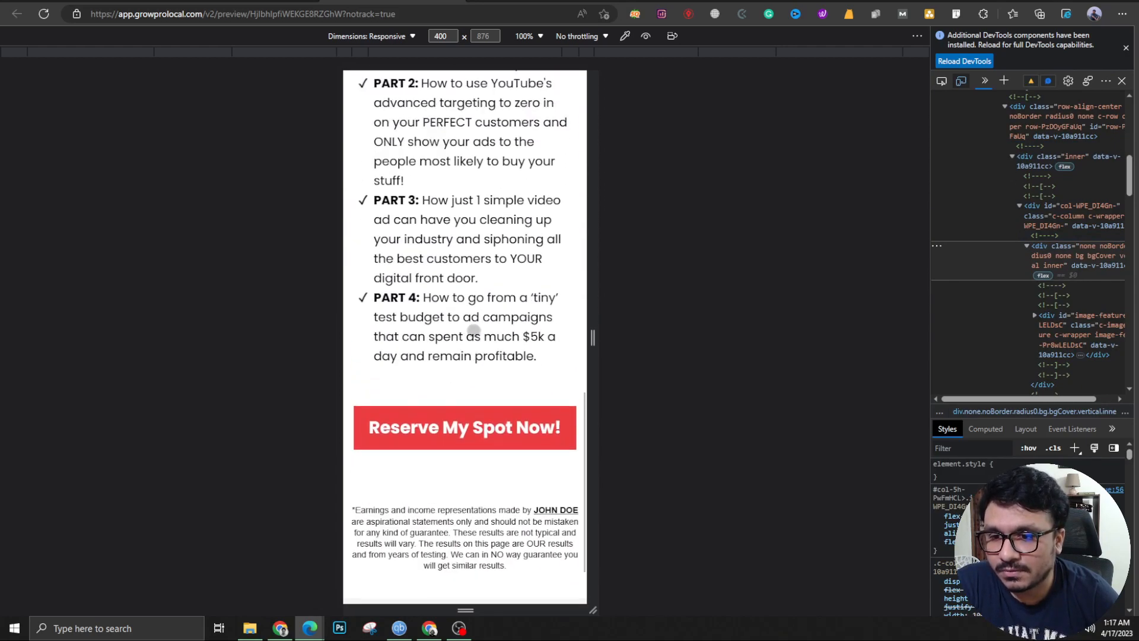
{"action": "scroll", "coordinate": [473, 330], "scroll_direction": "up", "scroll_amount": 10}
{"action": "scroll", "coordinate": [469, 338], "scroll_direction": "down", "scroll_amount": 8}
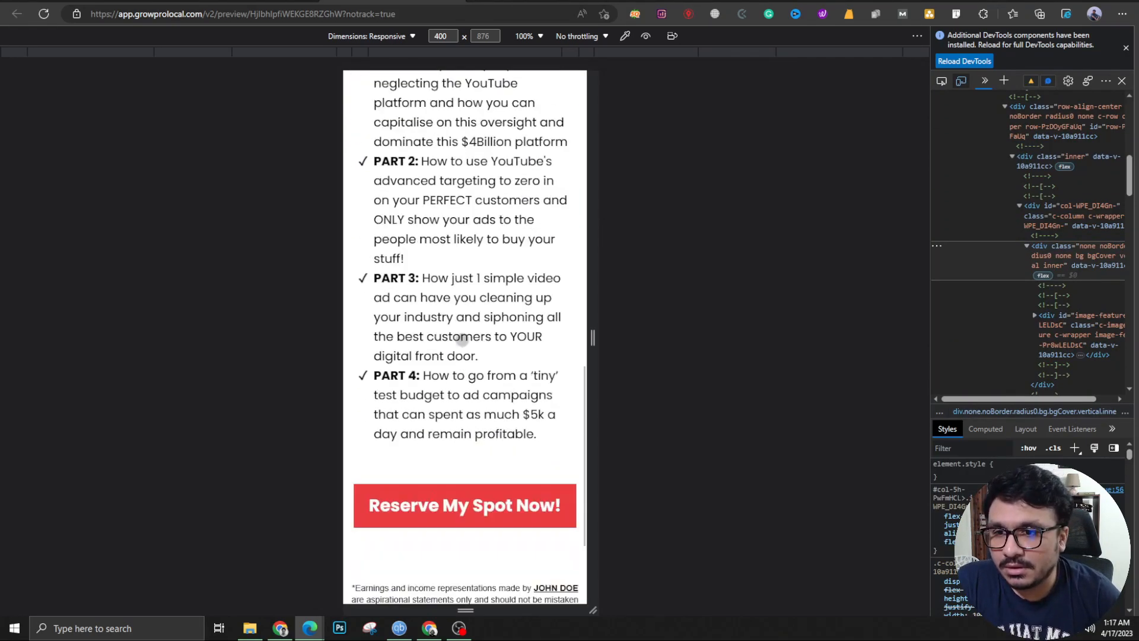
{"action": "scroll", "coordinate": [462, 339], "scroll_direction": "up", "scroll_amount": 2}
{"action": "left_click", "coordinate": [1121, 80]}
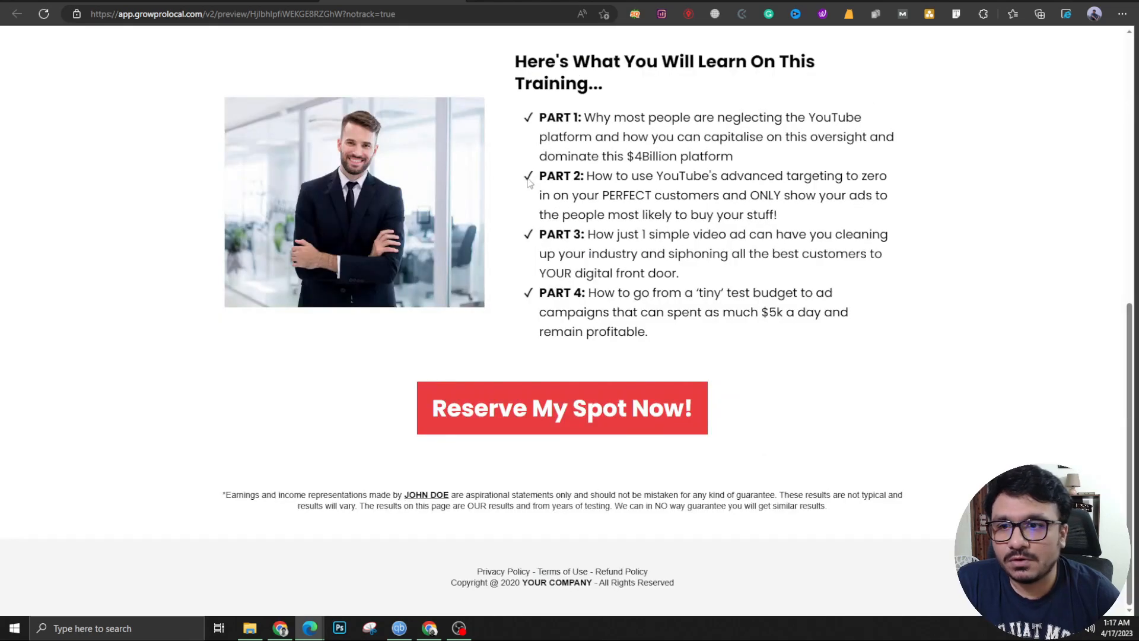
{"action": "scroll", "coordinate": [530, 183], "scroll_direction": "up", "scroll_amount": 9}
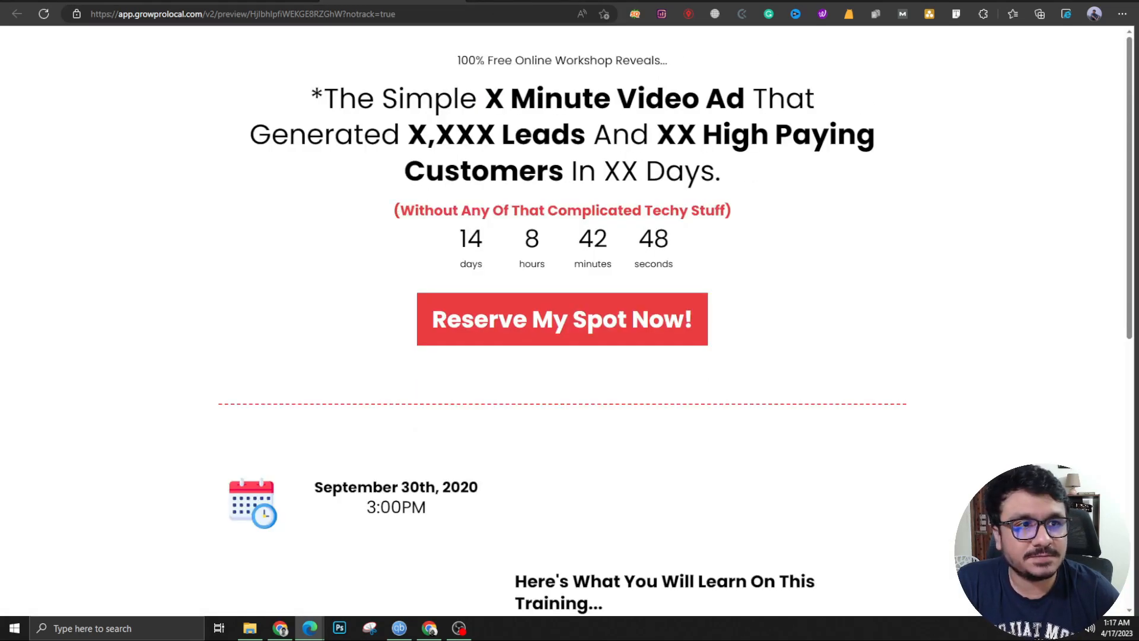
Open the registration pop-up from the Reserve My Spot Now! button on the reference page.
{"action": "left_click_drag", "start_coordinate": [711, 1], "coordinate": [568, 36]}
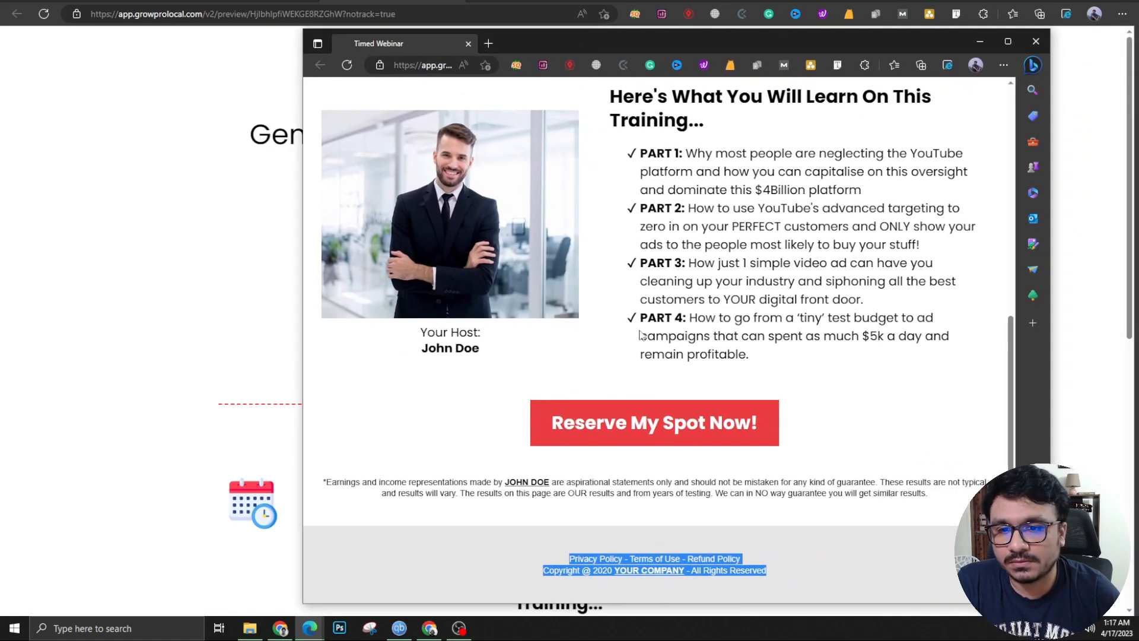
{"action": "left_click", "coordinate": [646, 424]}
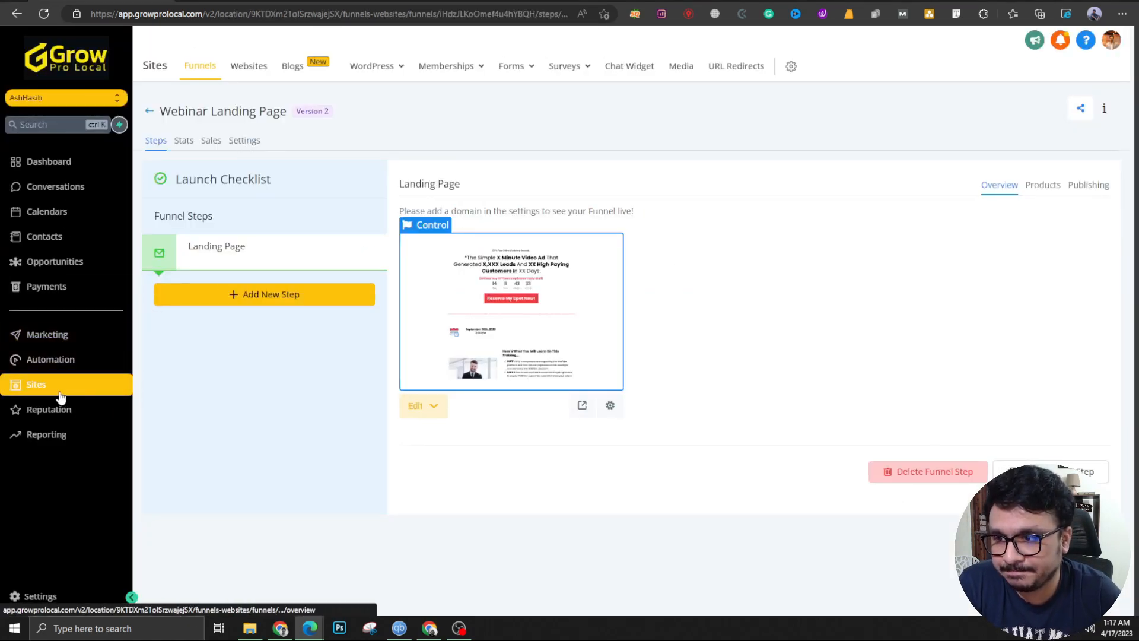
Create a new form in the form builder and name it Webinar Form.
{"action": "left_click", "coordinate": [494, 66]}
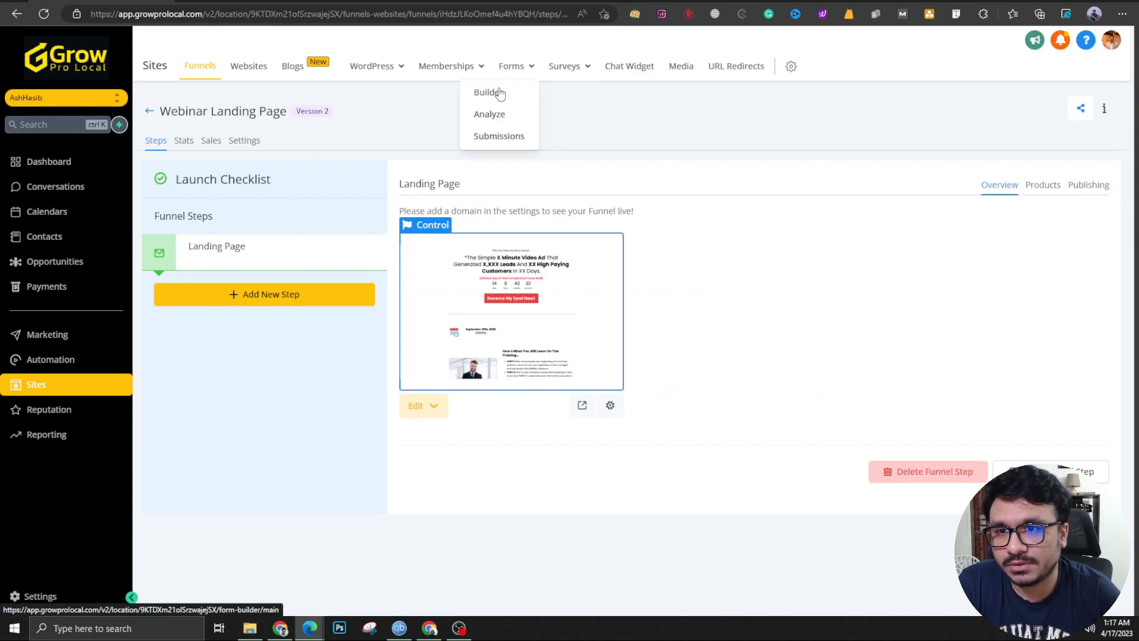
{"action": "left_click", "coordinate": [494, 92]}
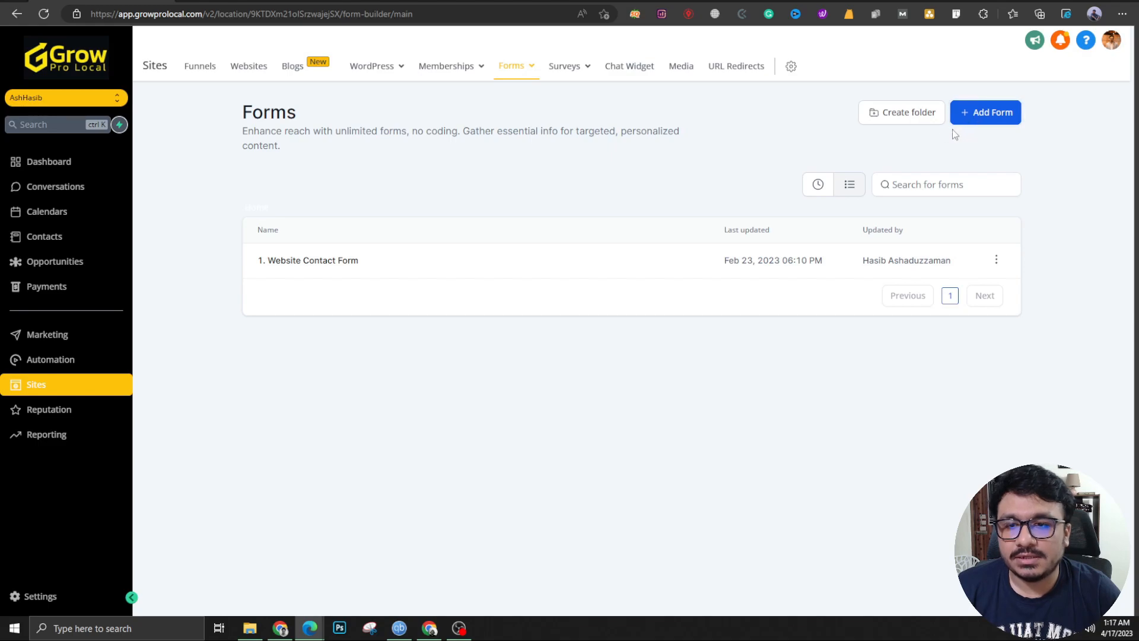
{"action": "left_click", "coordinate": [1002, 114]}
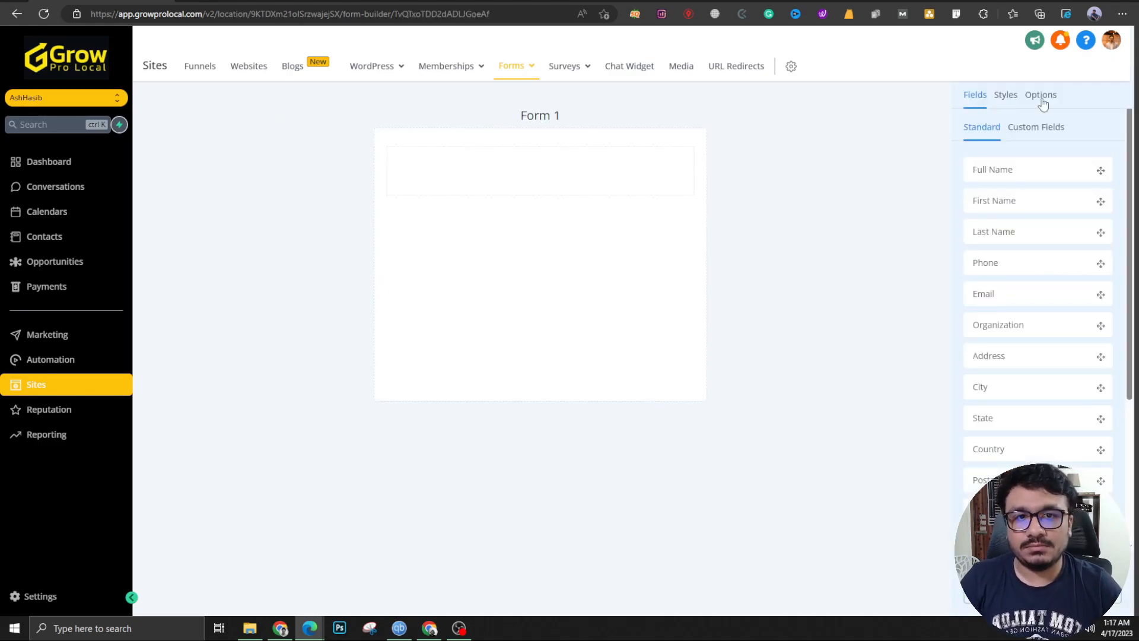
{"action": "left_click", "coordinate": [1035, 94]}
{"action": "triple_click", "coordinate": [1015, 164]}
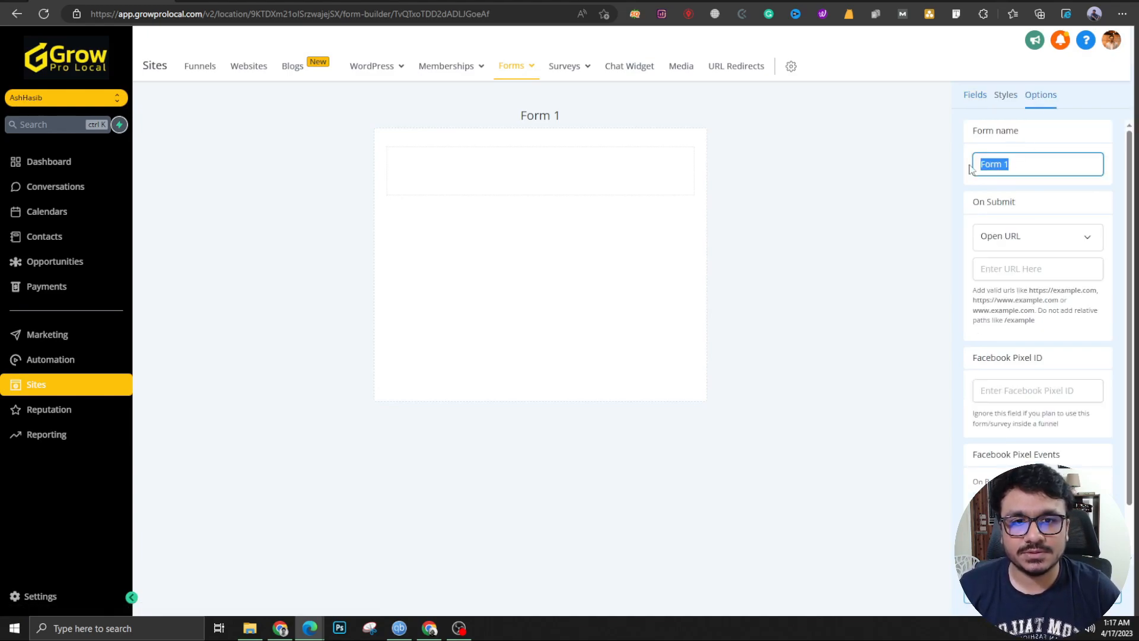
{"action": "type", "text": "Webinra"}
{"action": "key", "text": "BackSpace"}
{"action": "key", "text": "BackSpace"}
{"action": "key", "text": "BackSpace"}
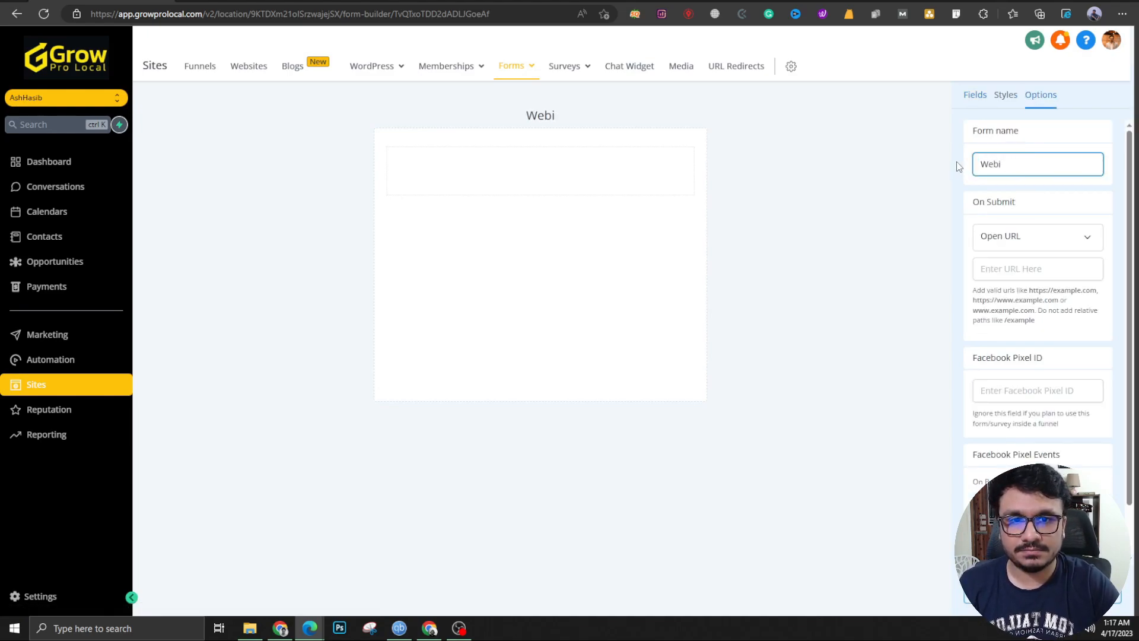
{"action": "type", "text": "nar Form"}
Add Full Name, Email and Phone fields to the form, in that order.
{"action": "left_click", "coordinate": [975, 98]}
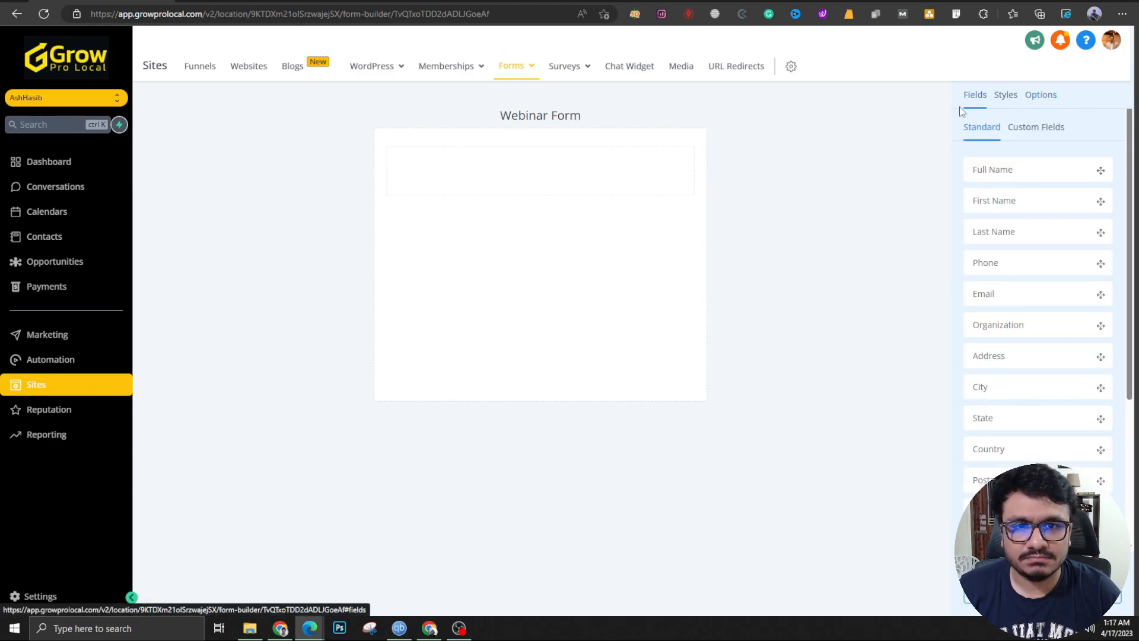
{"action": "left_click_drag", "start_coordinate": [1002, 175], "coordinate": [569, 200]}
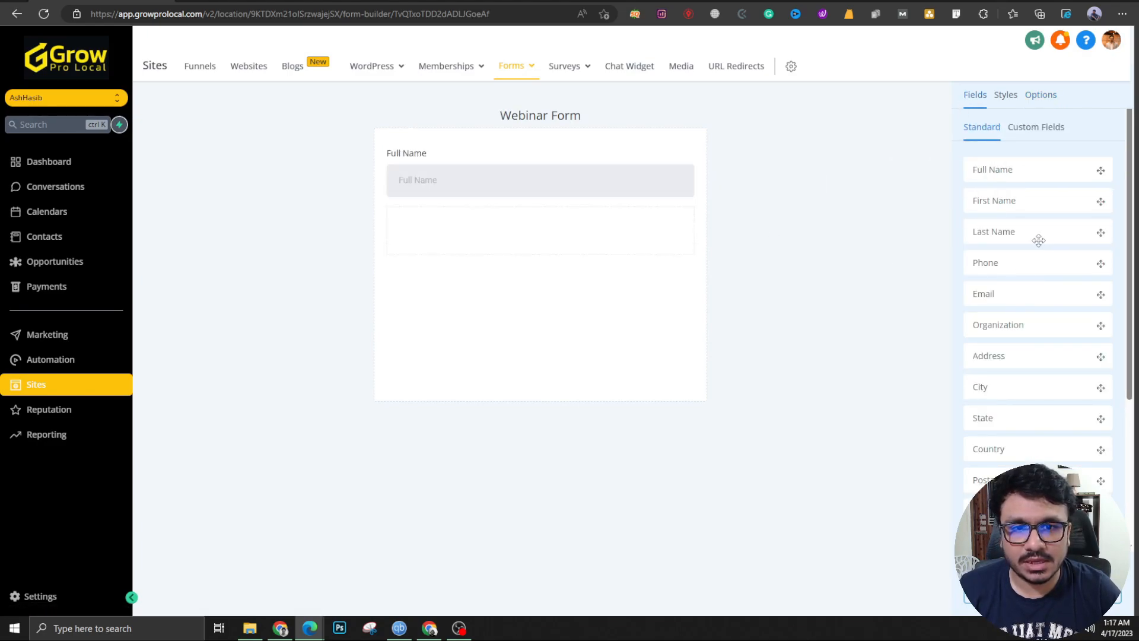
{"action": "left_click_drag", "start_coordinate": [999, 300], "coordinate": [500, 238]}
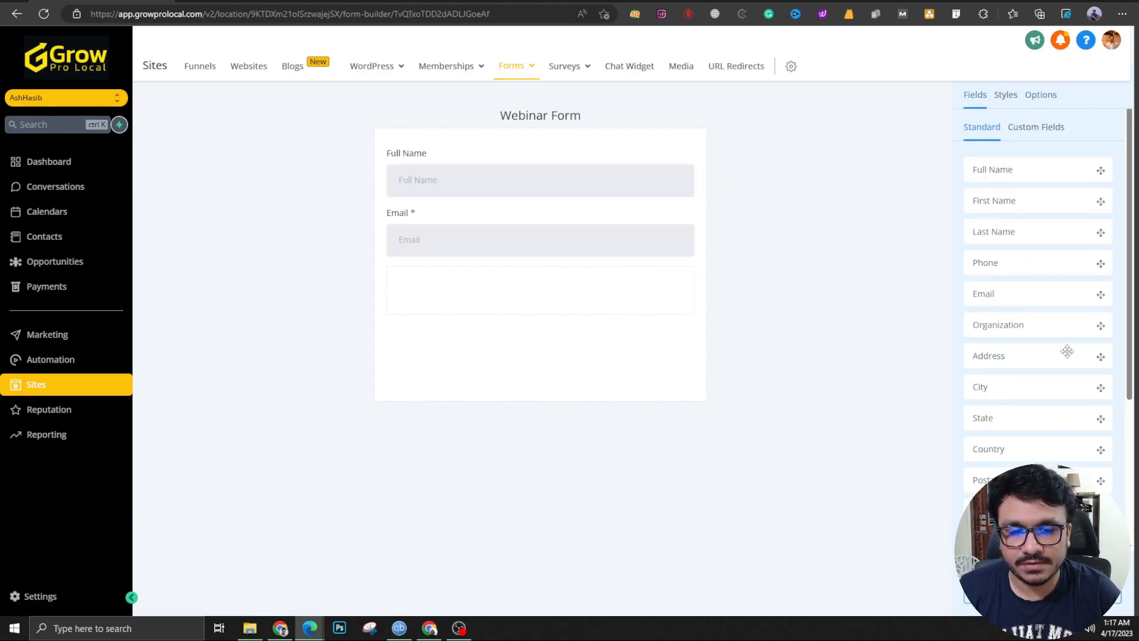
{"action": "left_click_drag", "start_coordinate": [1001, 269], "coordinate": [482, 293]}
{"action": "left_click", "coordinate": [1059, 131]}
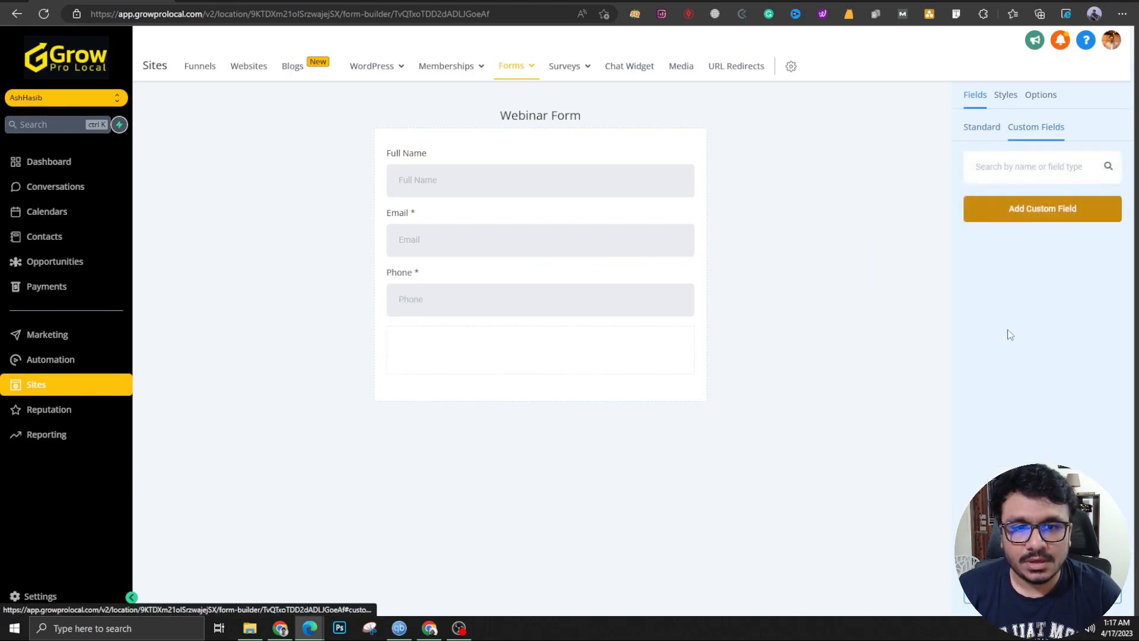
{"action": "left_click", "coordinate": [983, 130]}
Add a button below the Phone field and set its text to "Reserve My Spot Now!".
{"action": "scroll", "coordinate": [989, 437], "scroll_direction": "down", "scroll_amount": 5}
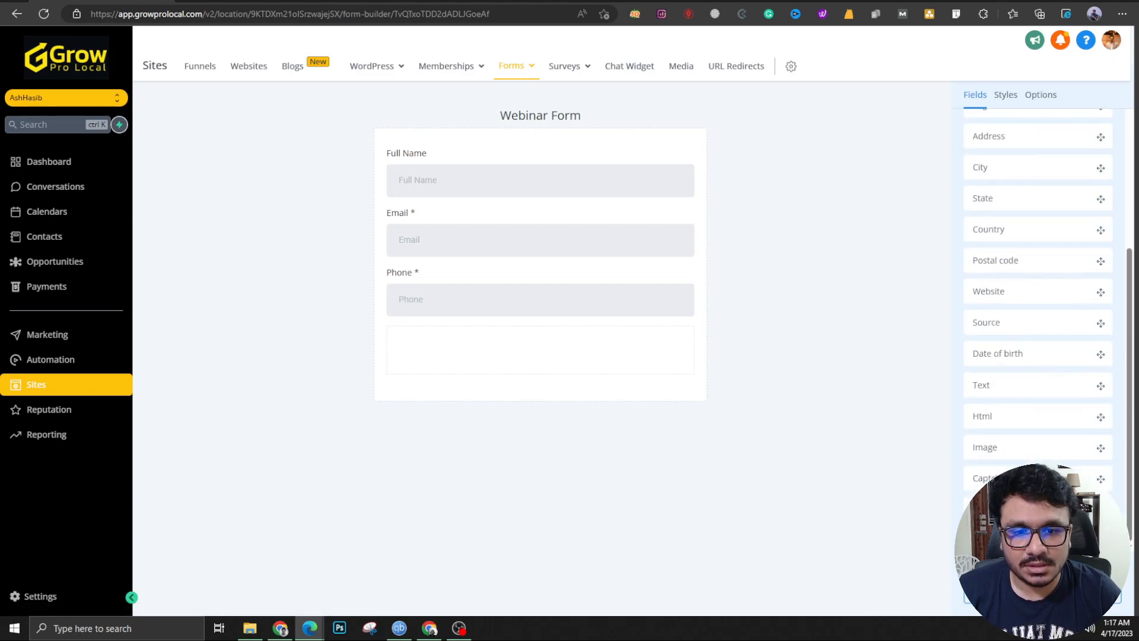
{"action": "left_click_drag", "start_coordinate": [561, 378], "coordinate": [516, 343]}
{"action": "left_click", "coordinate": [413, 348]}
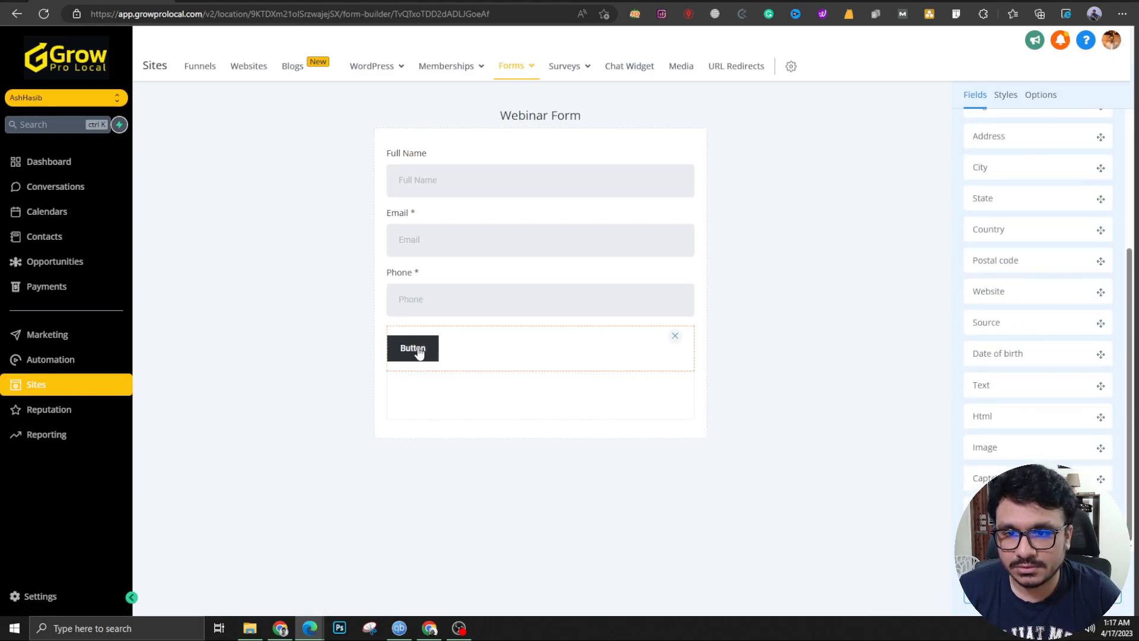
{"action": "double_click", "coordinate": [1000, 194]}
{"action": "type", "text": "Res"}
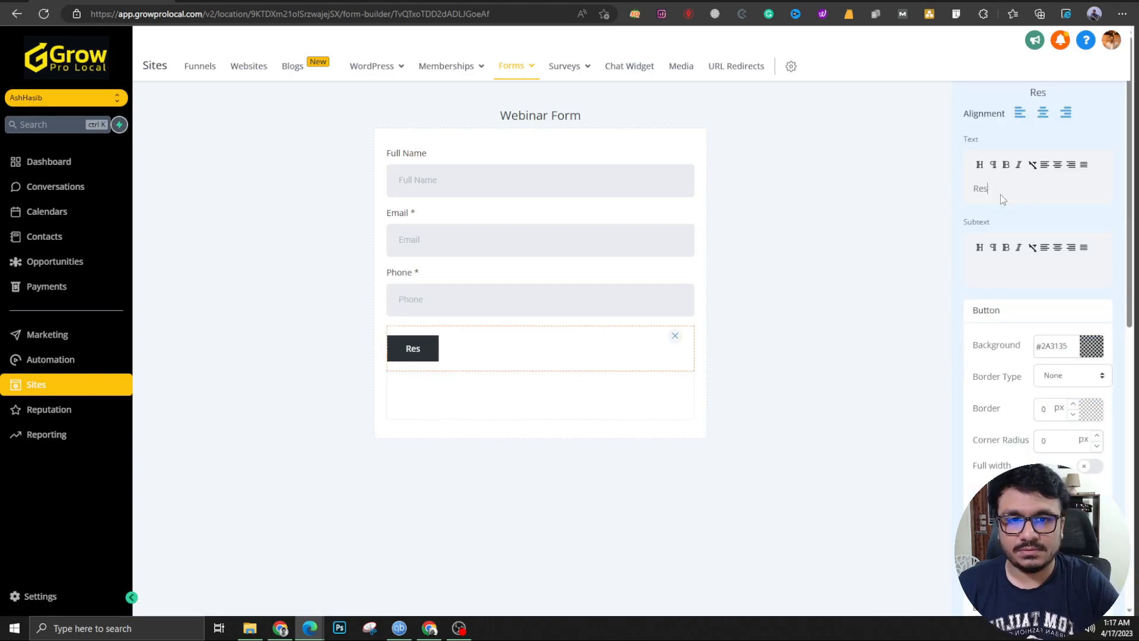
{"action": "type", "text": "erve My Spot Now!"}
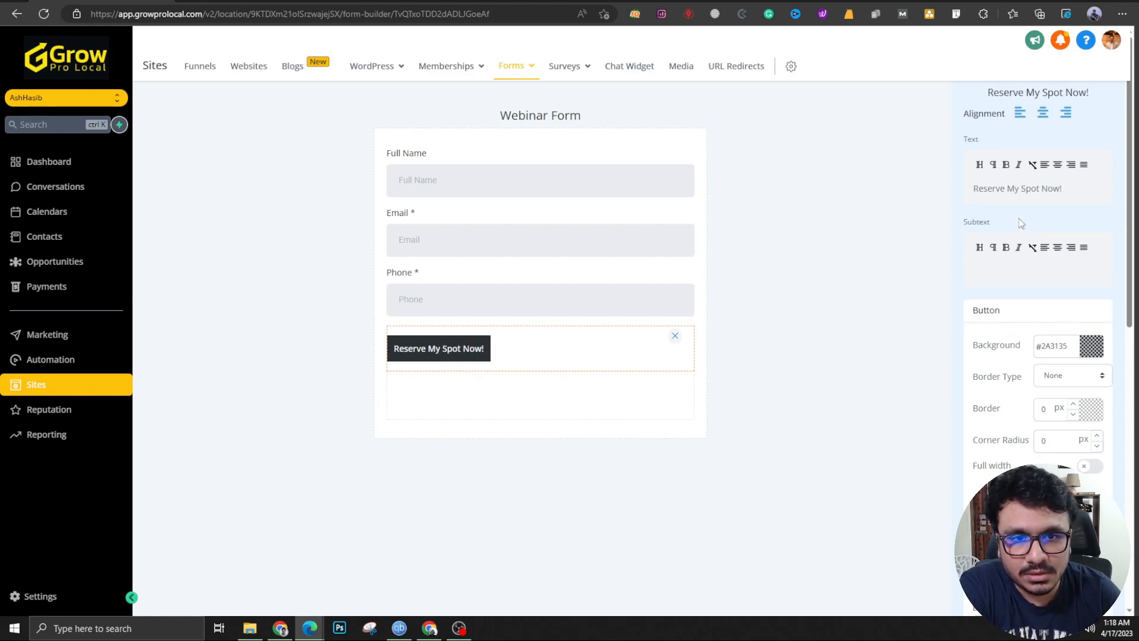
Make the form button full width and set its background to pure red, #FF0000.
{"action": "scroll", "coordinate": [1019, 294], "scroll_direction": "down", "scroll_amount": 4}
{"action": "scroll", "coordinate": [1011, 304], "scroll_direction": "down", "scroll_amount": 2}
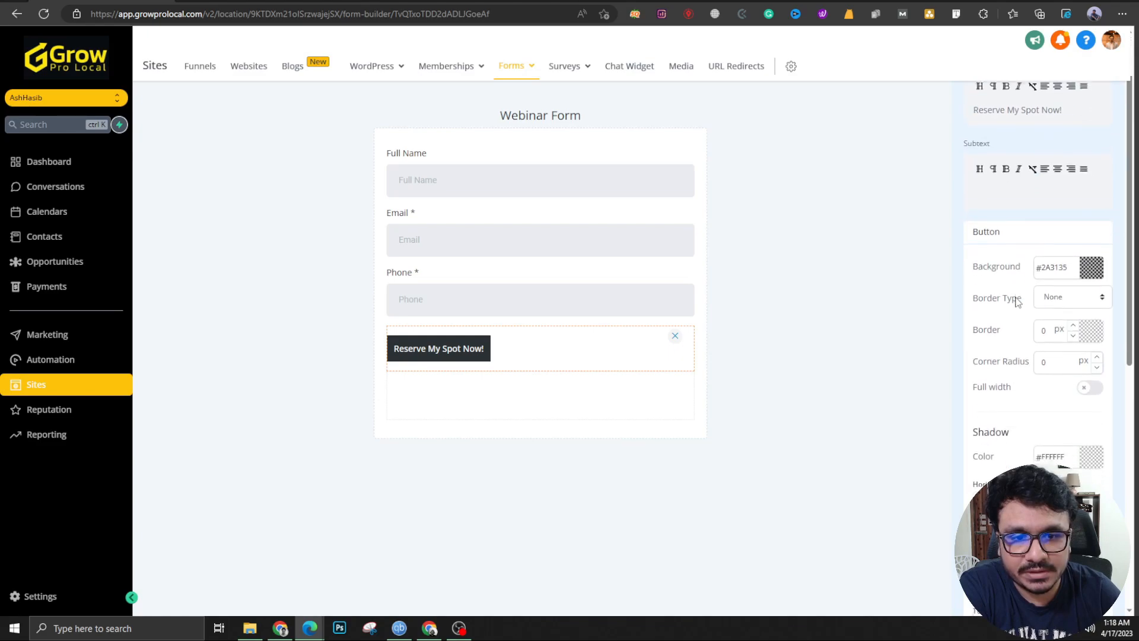
{"action": "left_click", "coordinate": [1090, 378]}
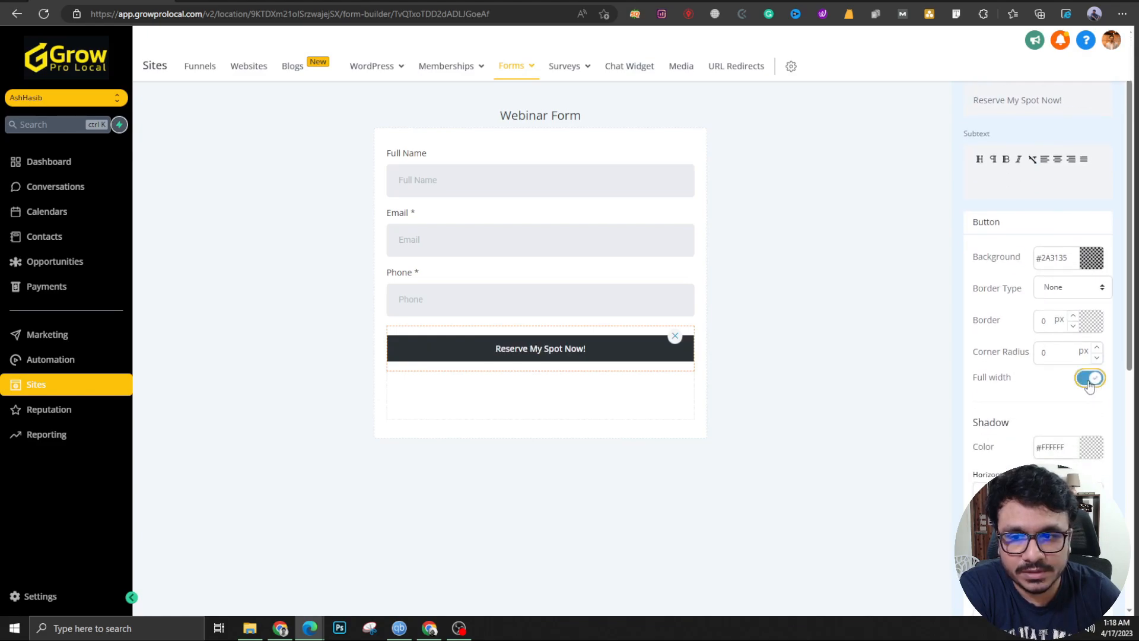
{"action": "left_click", "coordinate": [1091, 258]}
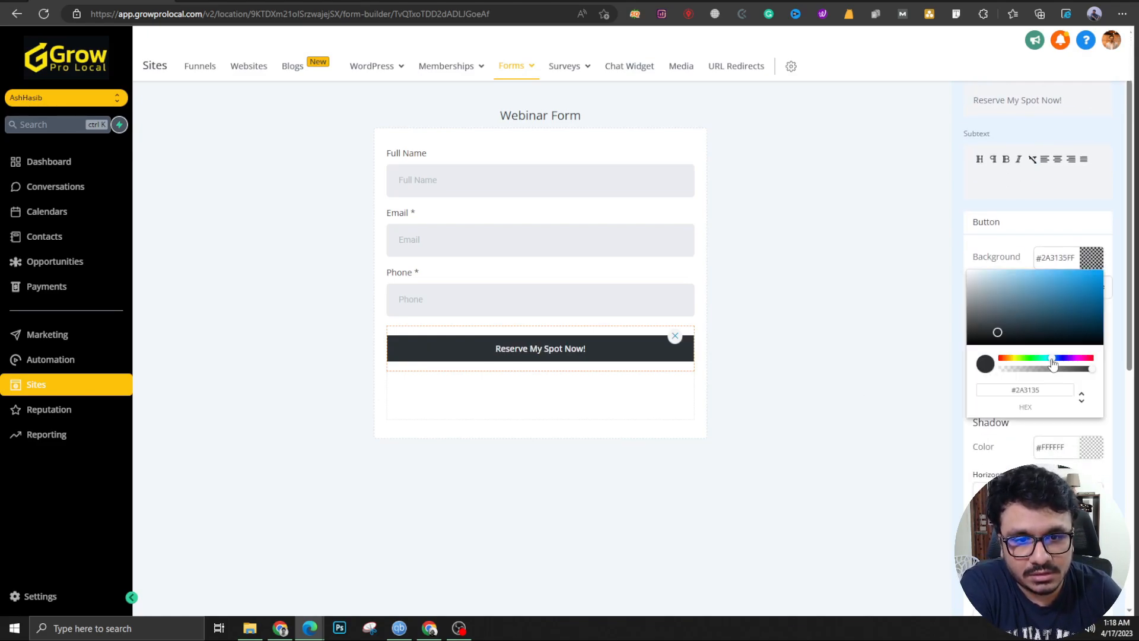
{"action": "left_click_drag", "start_coordinate": [1052, 359], "coordinate": [1112, 241]}
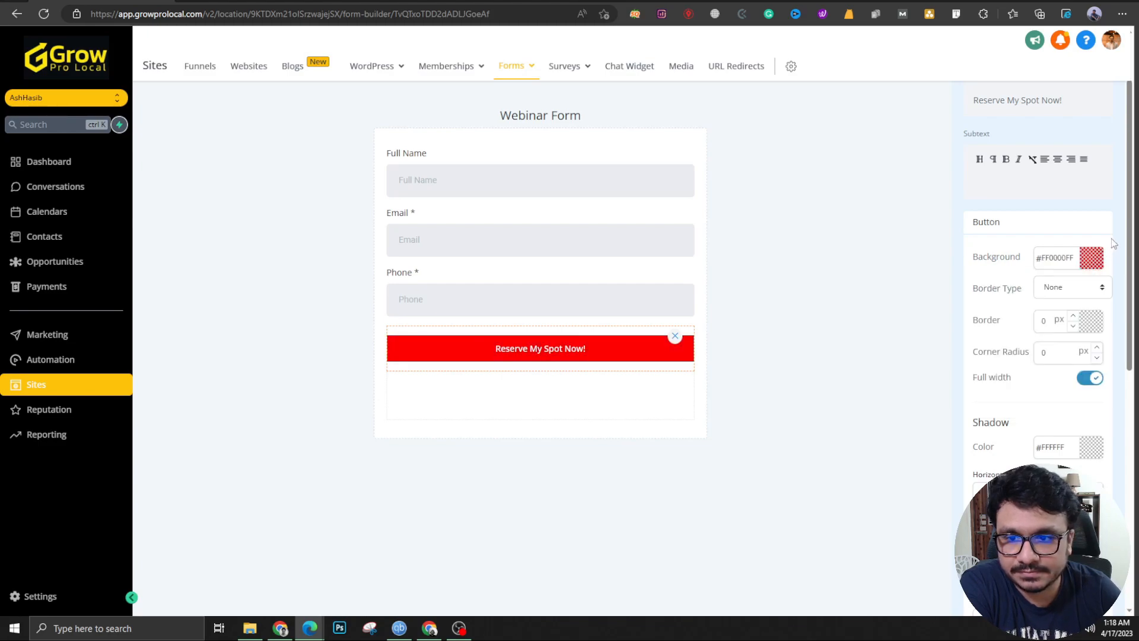
Sample the Reserve My Spot Now! button's color in the page preview and copy its hex code, e93d3d.
{"action": "left_click", "coordinate": [1087, 263]}
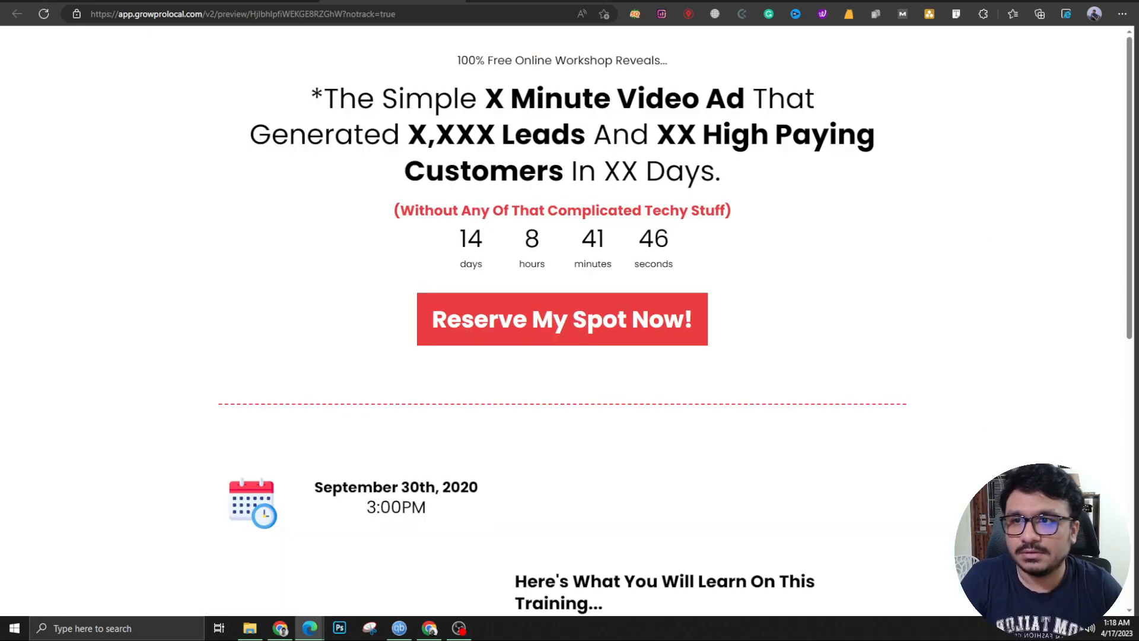
{"action": "key", "text": "super+shift+c"}
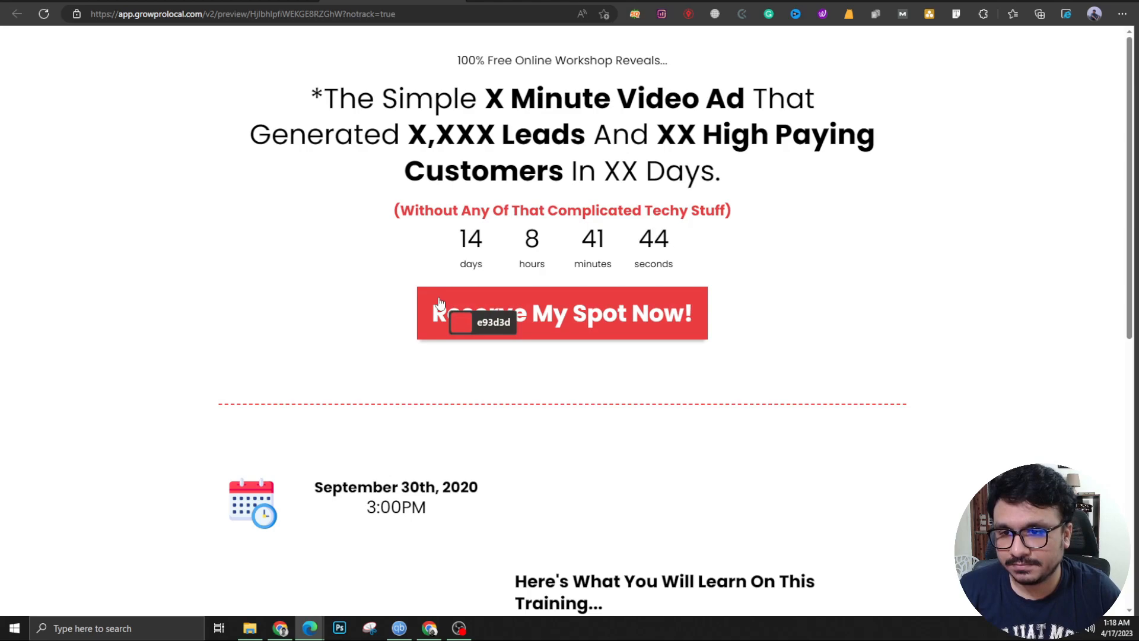
{"action": "left_click", "coordinate": [440, 304]}
{"action": "left_click", "coordinate": [589, 275]}
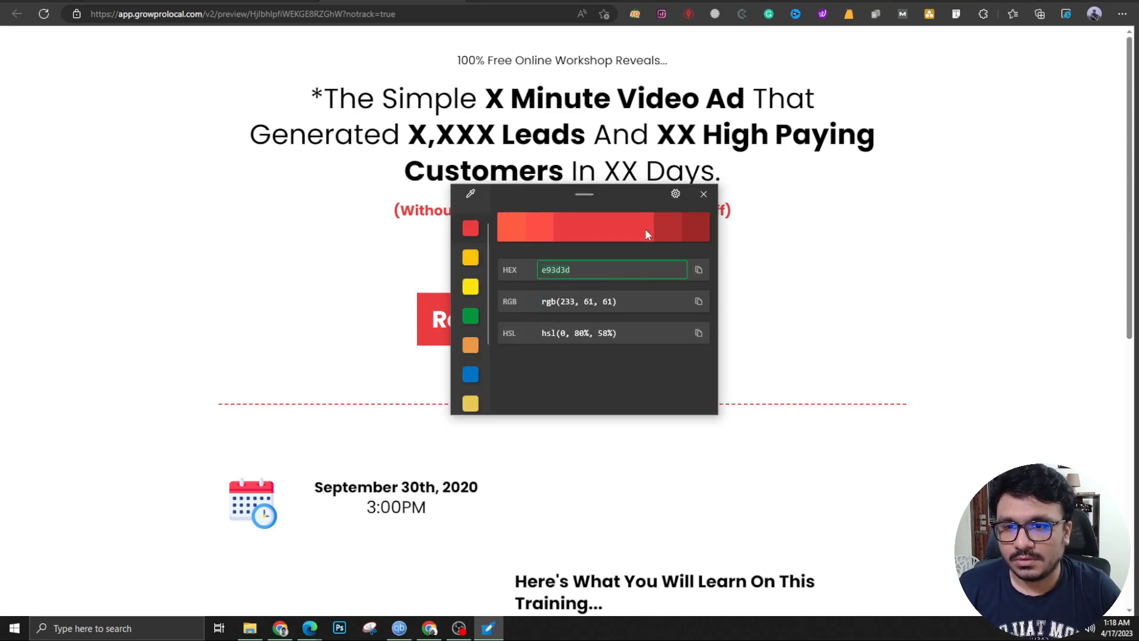
{"action": "left_click", "coordinate": [703, 194]}
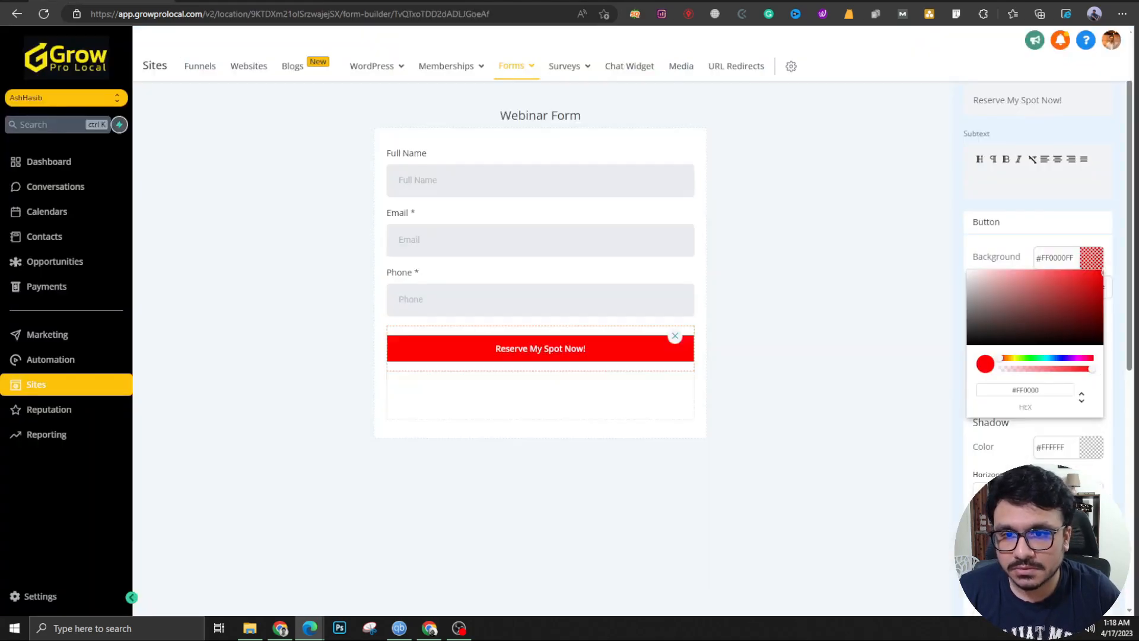
Set the form button's background to #e93d3d and deselect the button.
{"action": "triple_click", "coordinate": [1054, 258]}
{"action": "key", "text": "ctrl+v"}
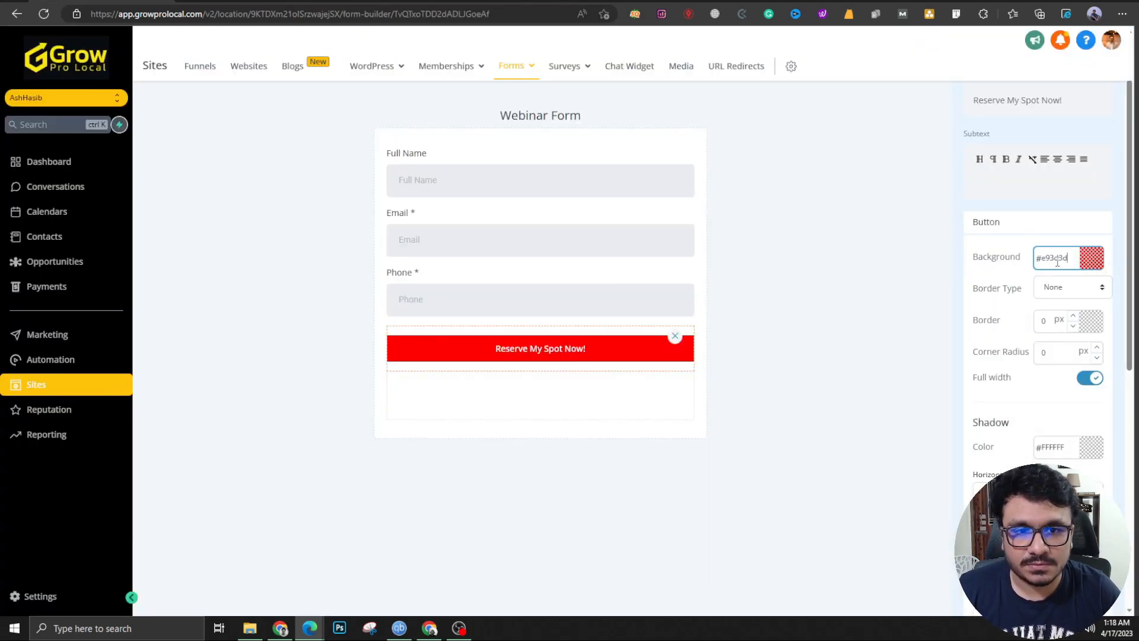
{"action": "left_click", "coordinate": [1010, 275]}
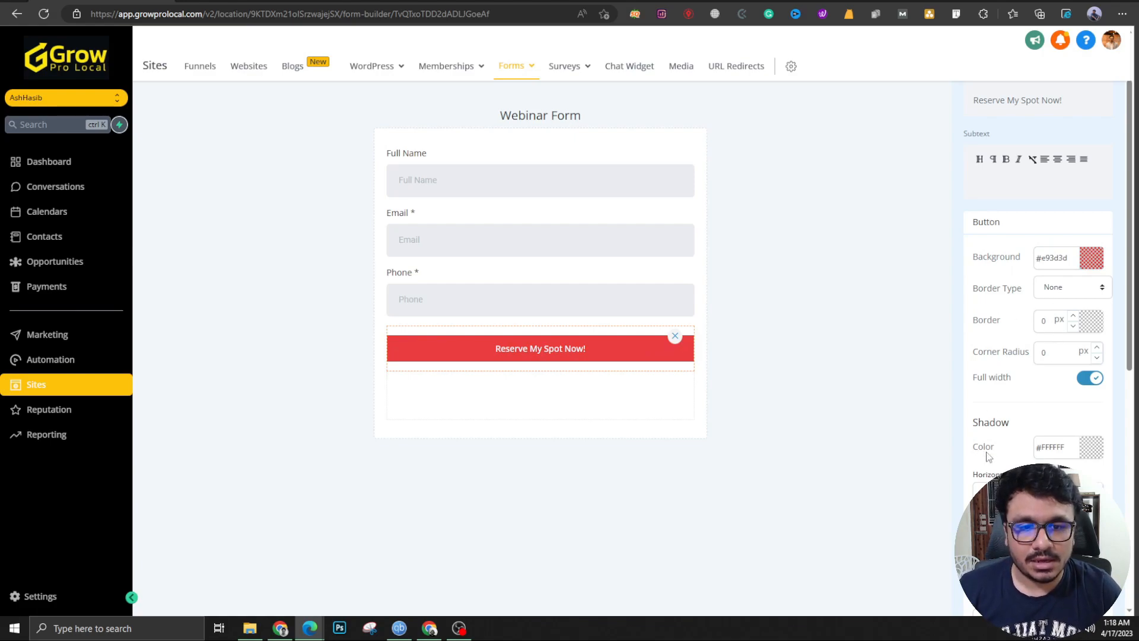
{"action": "scroll", "coordinate": [989, 456], "scroll_direction": "down", "scroll_amount": 3}
{"action": "left_click", "coordinate": [830, 417]}
{"action": "left_click", "coordinate": [592, 354]}
{"action": "left_click", "coordinate": [842, 420]}
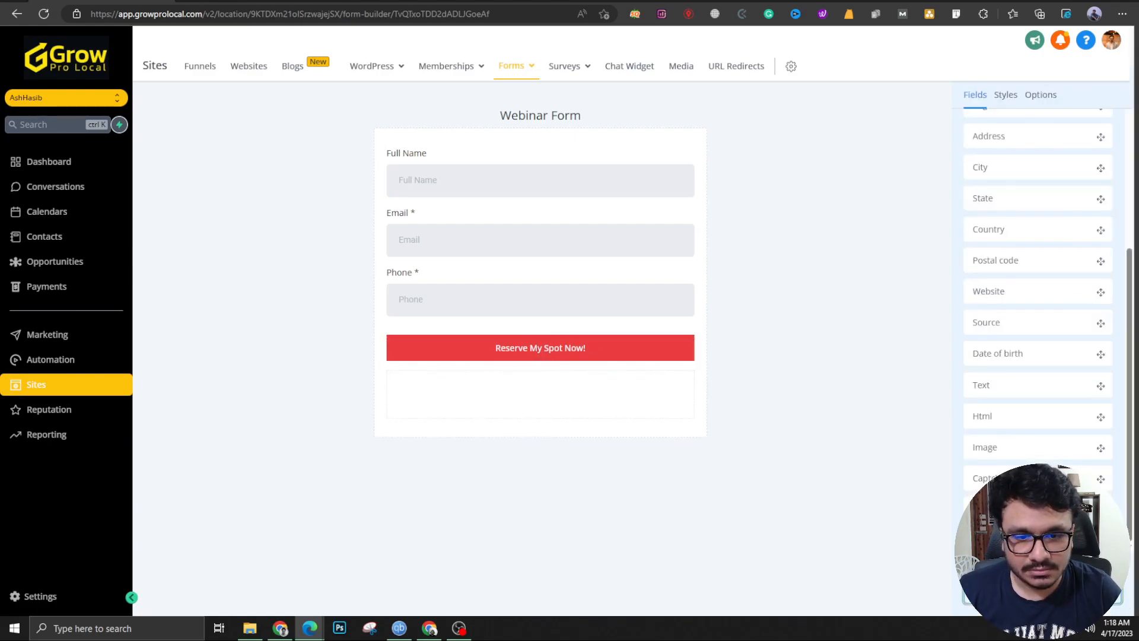
Switch to the landing page's desktop editing view and add a one-column row to its pop-up.
{"action": "left_click", "coordinate": [368, 1]}
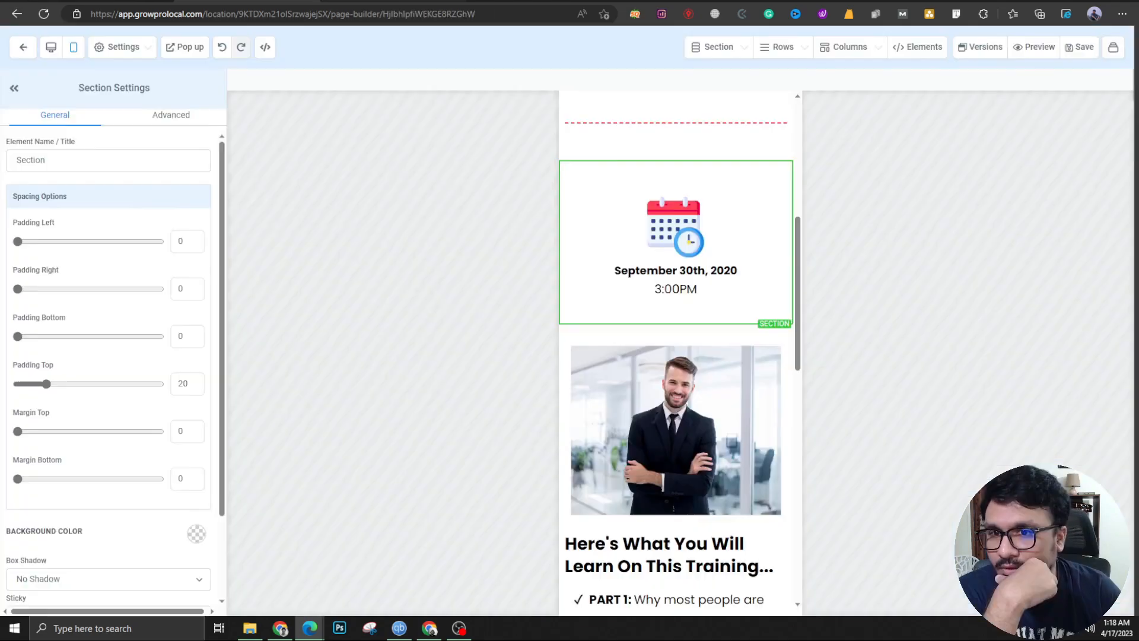
{"action": "scroll", "coordinate": [696, 141], "scroll_direction": "up", "scroll_amount": 7}
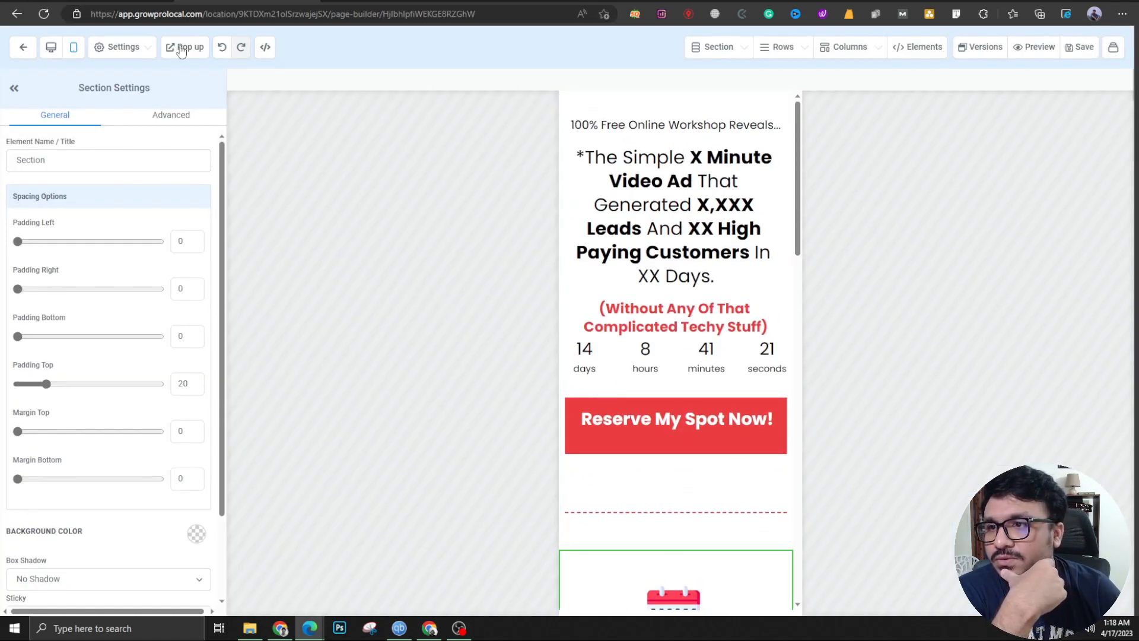
{"action": "left_click", "coordinate": [52, 49]}
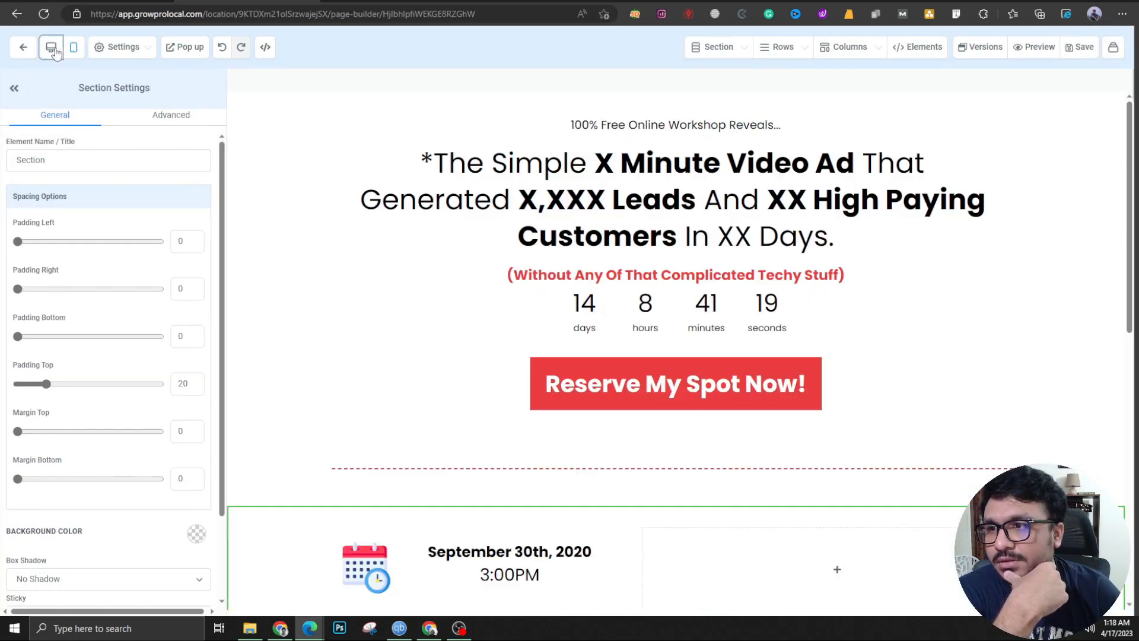
{"action": "left_click", "coordinate": [179, 50]}
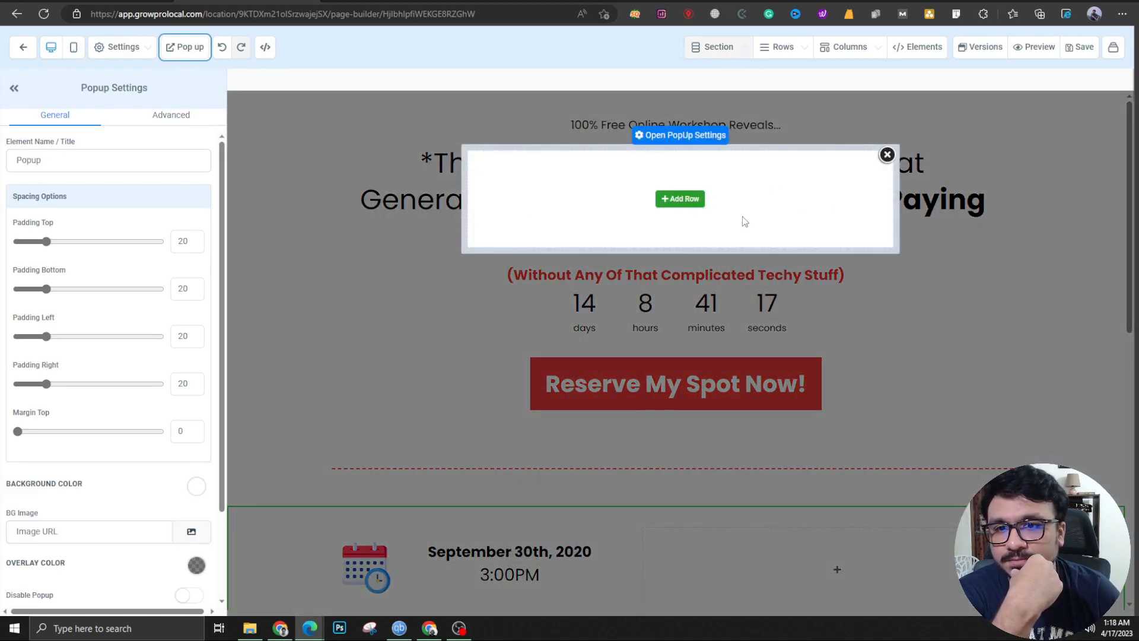
{"action": "left_click", "coordinate": [665, 207]}
{"action": "left_click", "coordinate": [995, 162]}
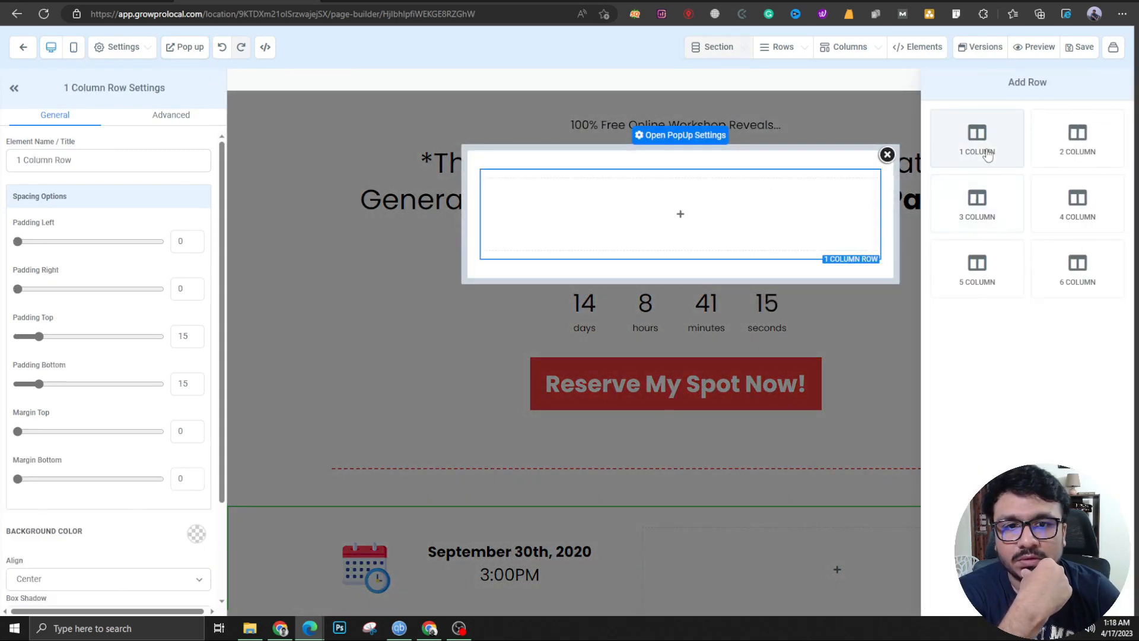
Open the element choices for the pop-up's column and copy the heading "Register Your Spot Now" from the reference pop-up.
{"action": "left_click", "coordinate": [678, 217]}
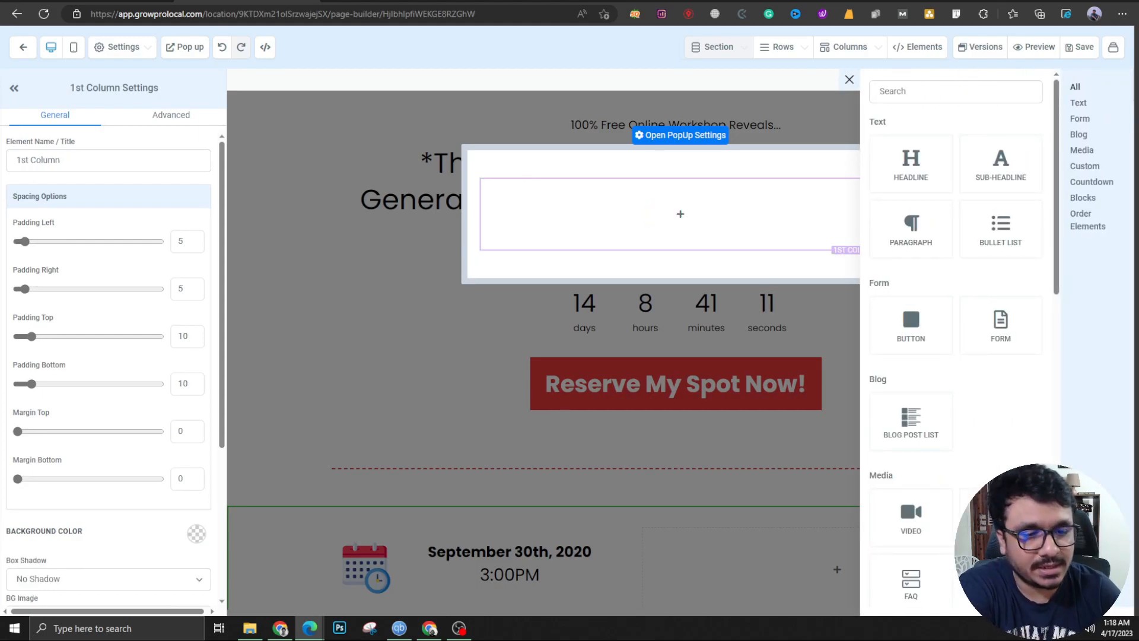
{"action": "key", "text": "alt+Tab"}
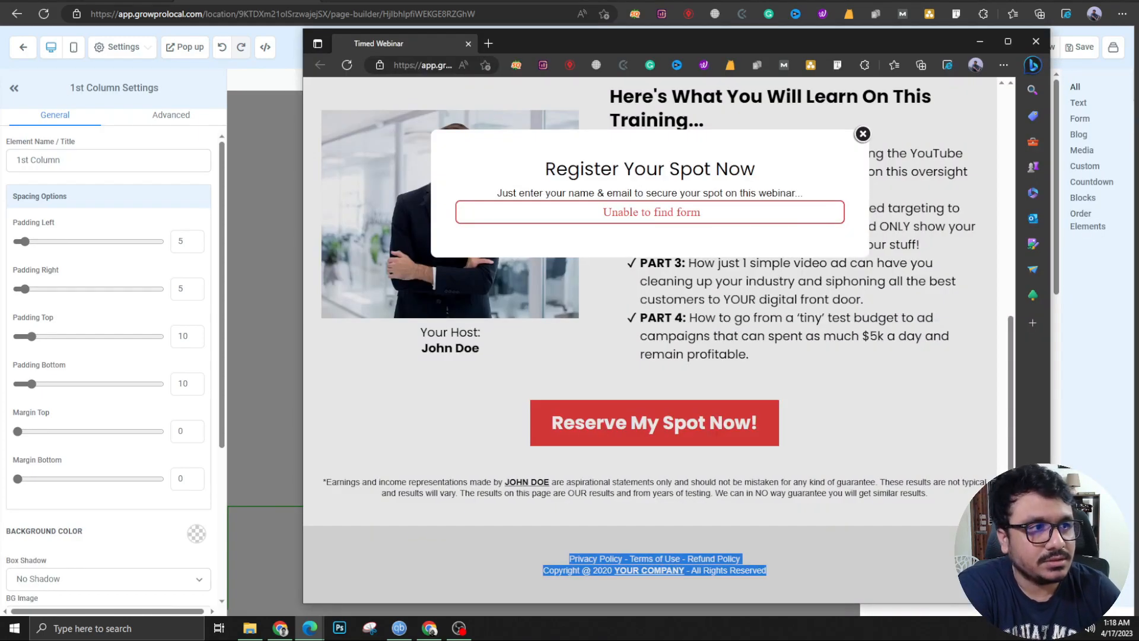
{"action": "left_click_drag", "start_coordinate": [812, 39], "coordinate": [871, 37]}
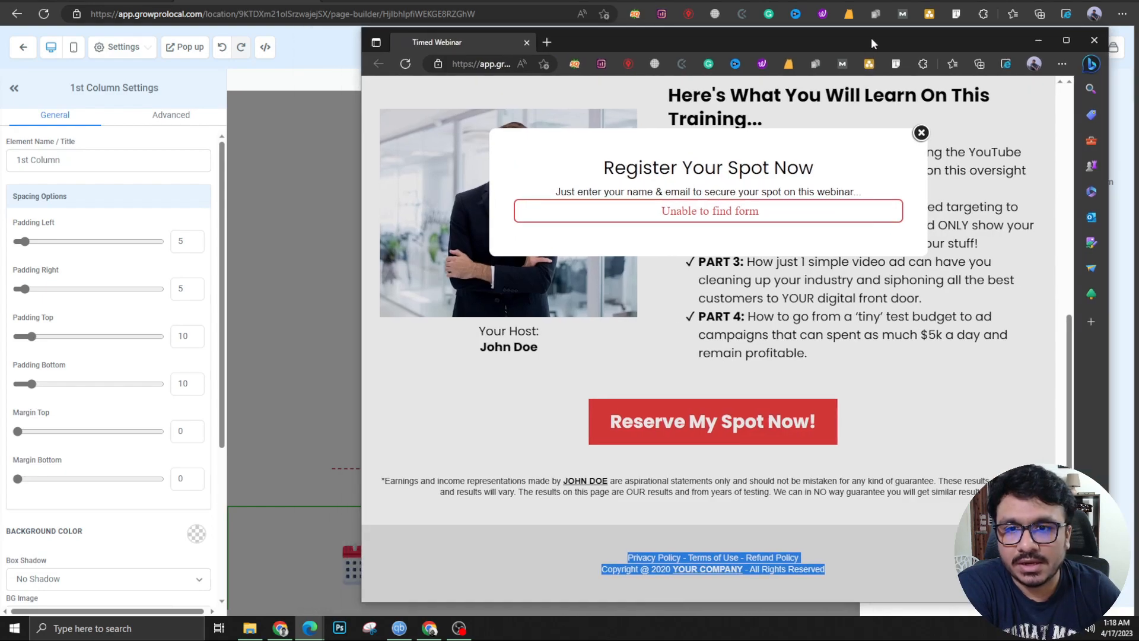
{"action": "left_click_drag", "start_coordinate": [603, 172], "coordinate": [808, 161]}
{"action": "key", "text": "ctrl+c"}
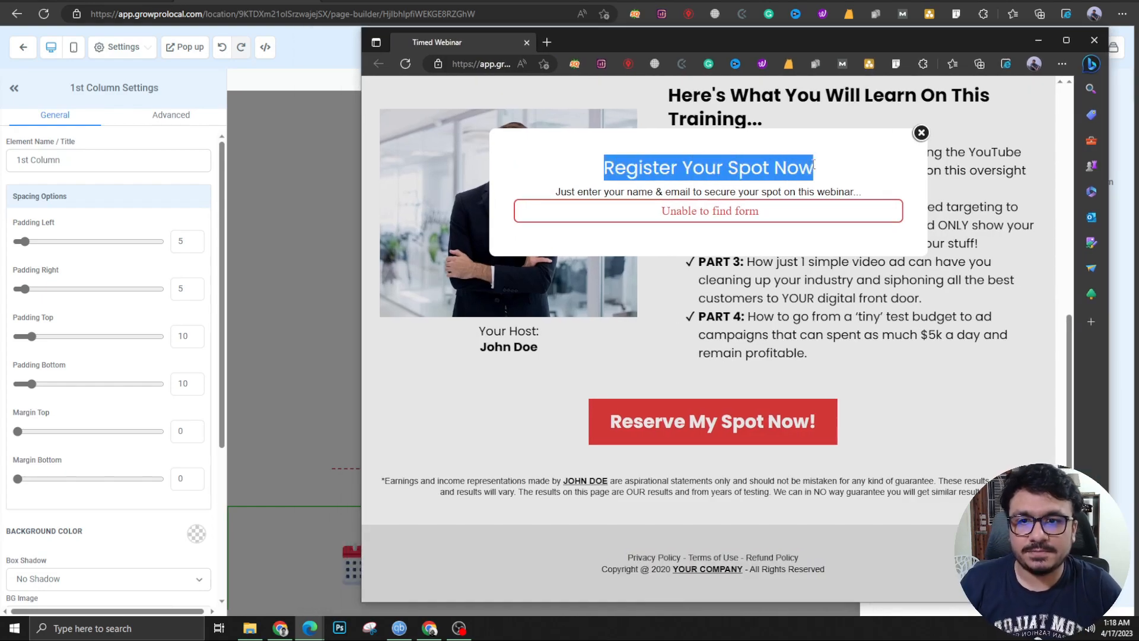
Add a sub-headline to the page pop-up's column and set its text to "Register Your Spot Now".
{"action": "key", "text": "alt+Tab"}
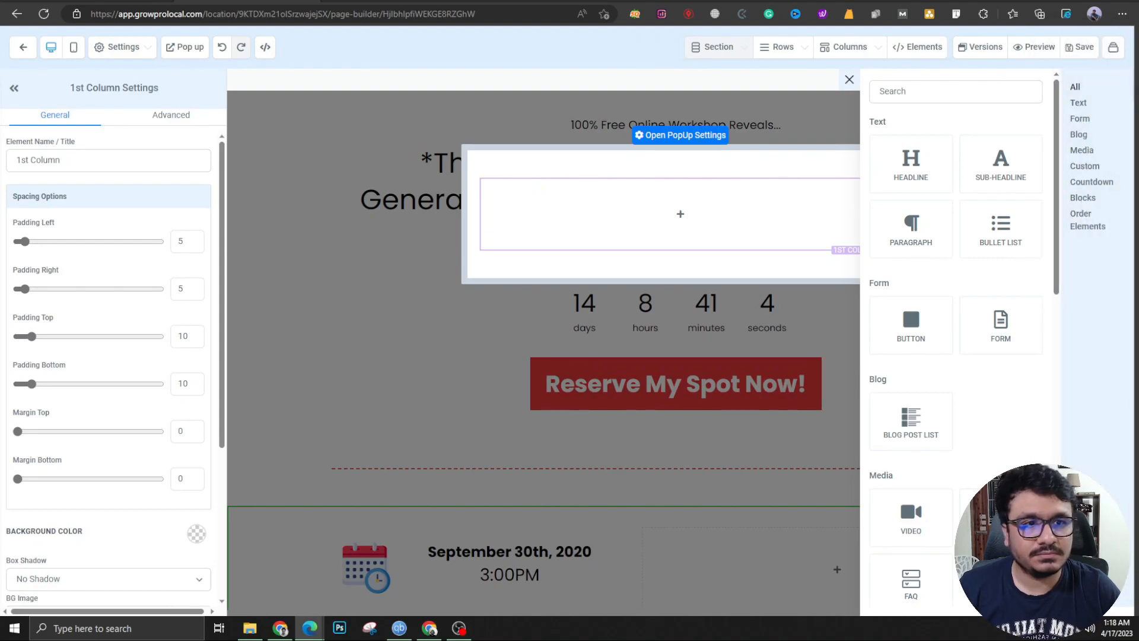
{"action": "left_click_drag", "start_coordinate": [995, 170], "coordinate": [679, 193]}
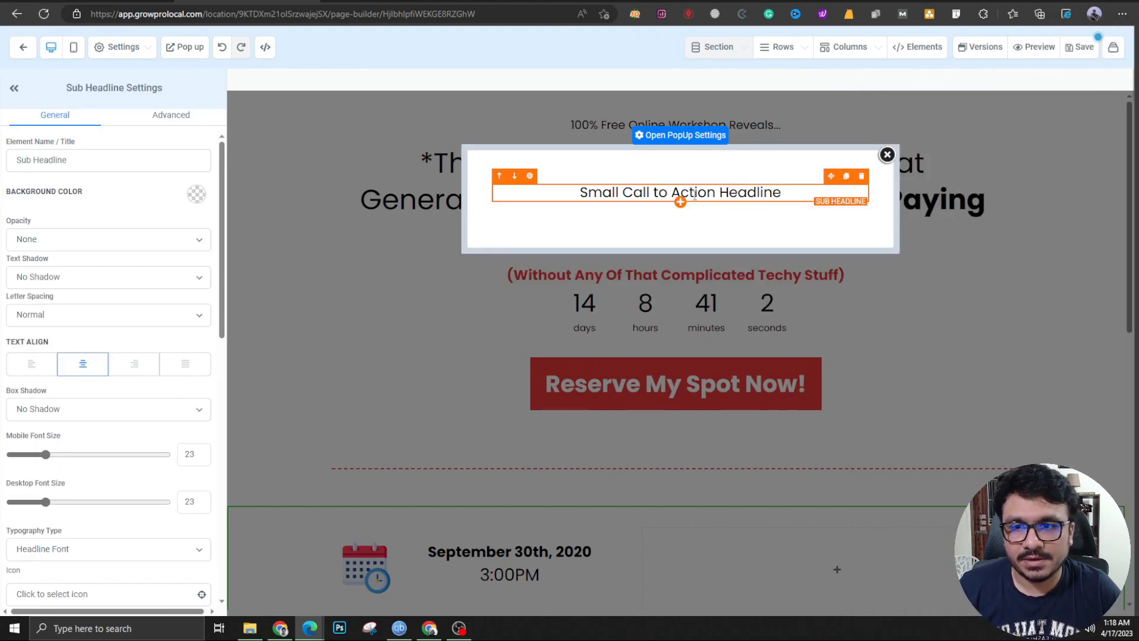
{"action": "triple_click", "coordinate": [682, 194]}
{"action": "key", "text": "ctrl+v"}
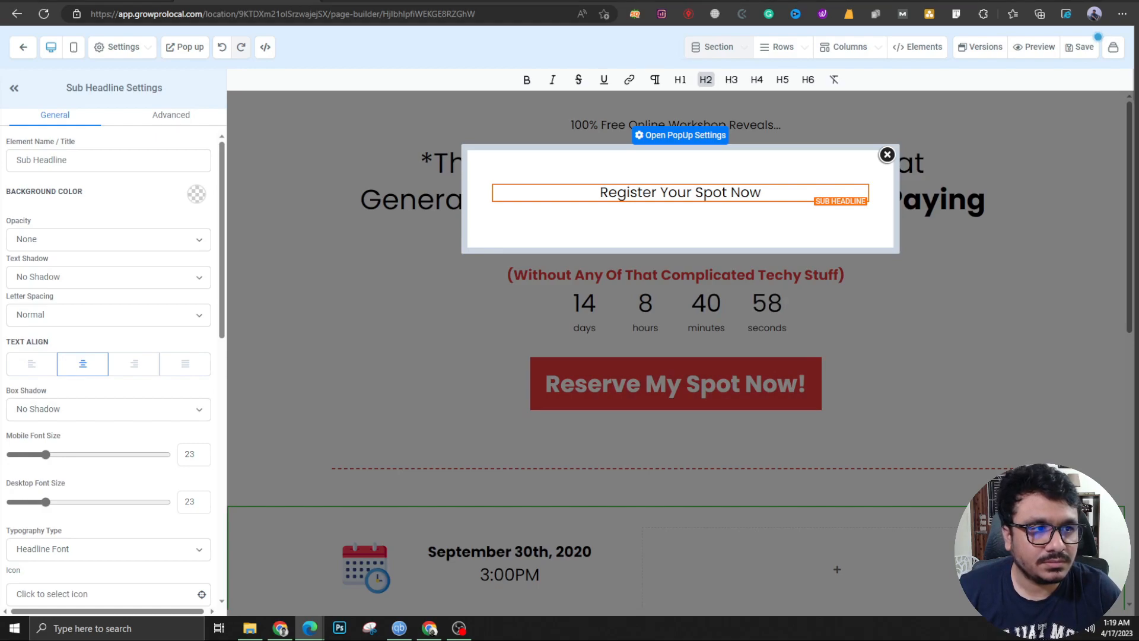
Add a paragraph below the sub-headline reading "Just enter your name & email to secure your spot on this webinar..." with a top margin of 12.
{"action": "left_click", "coordinate": [681, 203]}
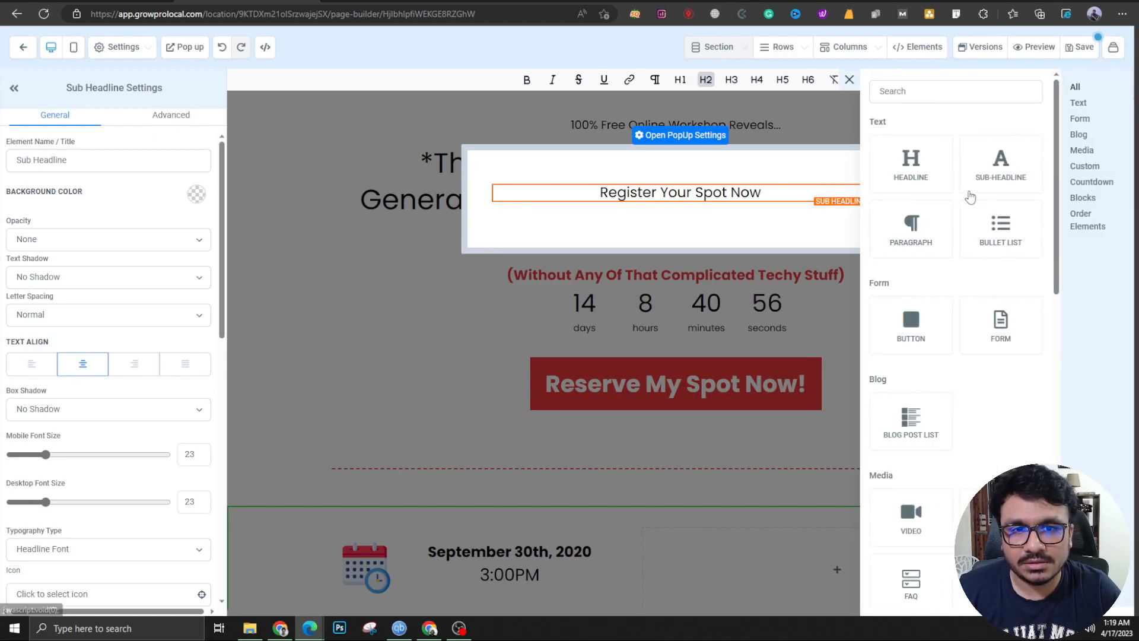
{"action": "left_click", "coordinate": [928, 221]}
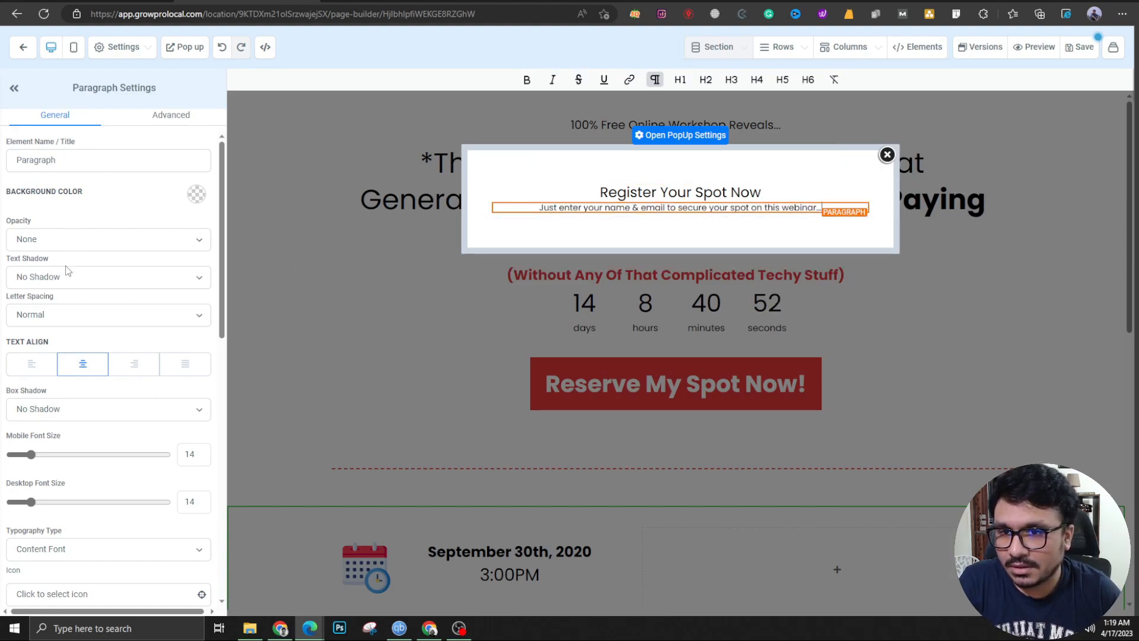
{"action": "scroll", "coordinate": [67, 270], "scroll_direction": "down", "scroll_amount": 10}
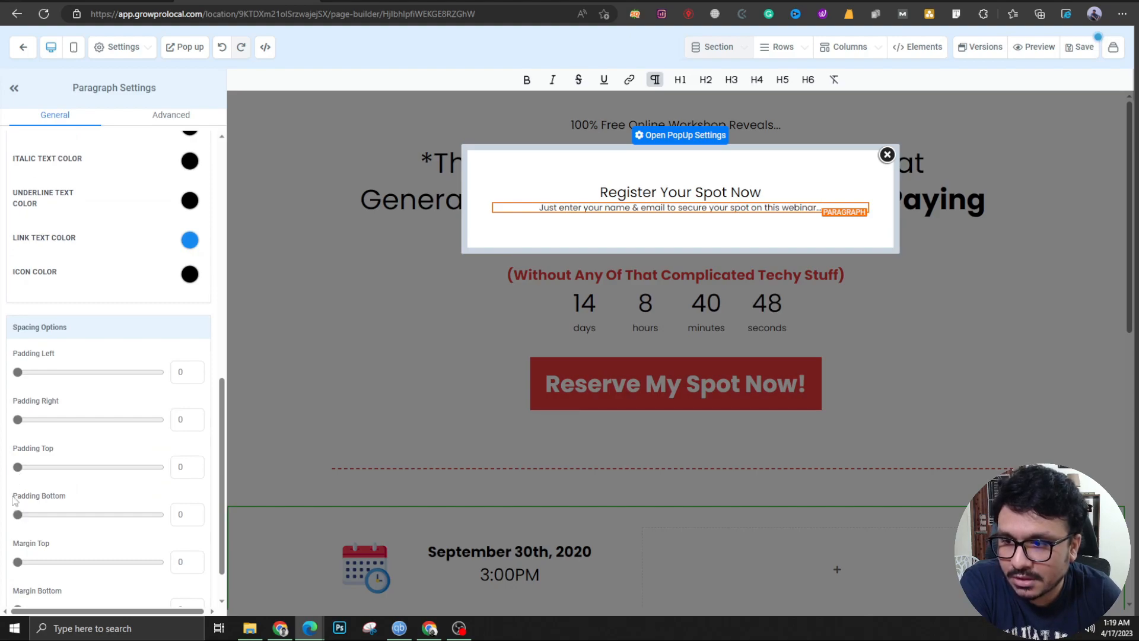
{"action": "mouse_move", "coordinate": [18, 562]}
{"action": "left_mouse_down"}
{"action": "mouse_move", "coordinate": [45, 570]}
{"action": "mouse_move", "coordinate": [35, 570]}
{"action": "left_mouse_up"}
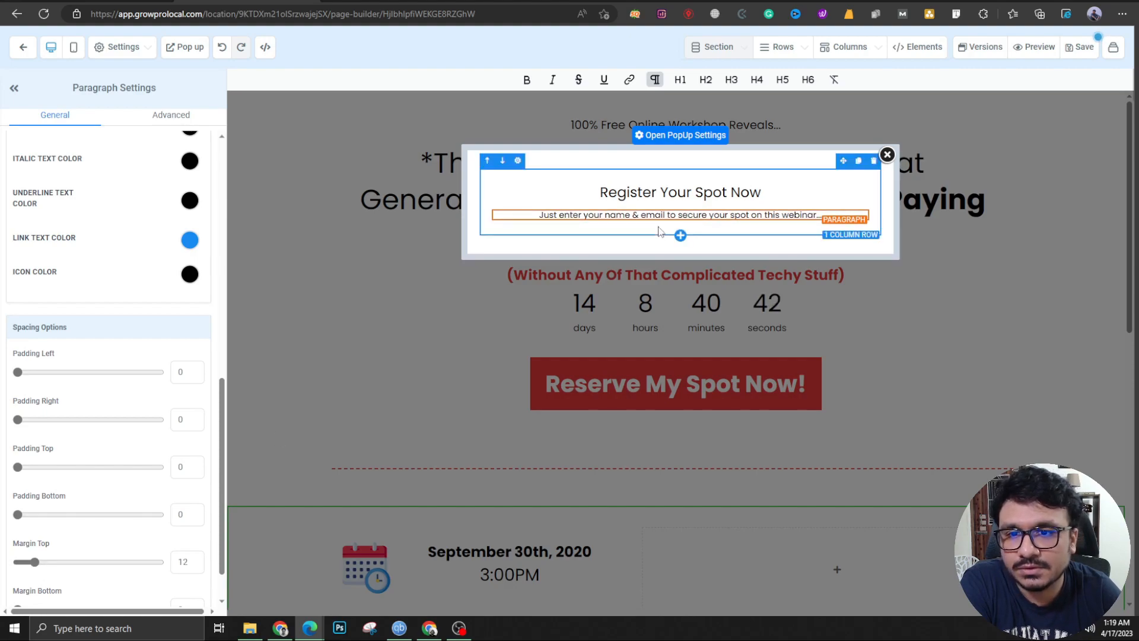
Add a form element below the pop-up's paragraph and choose Webinar Form for it.
{"action": "left_click", "coordinate": [680, 221]}
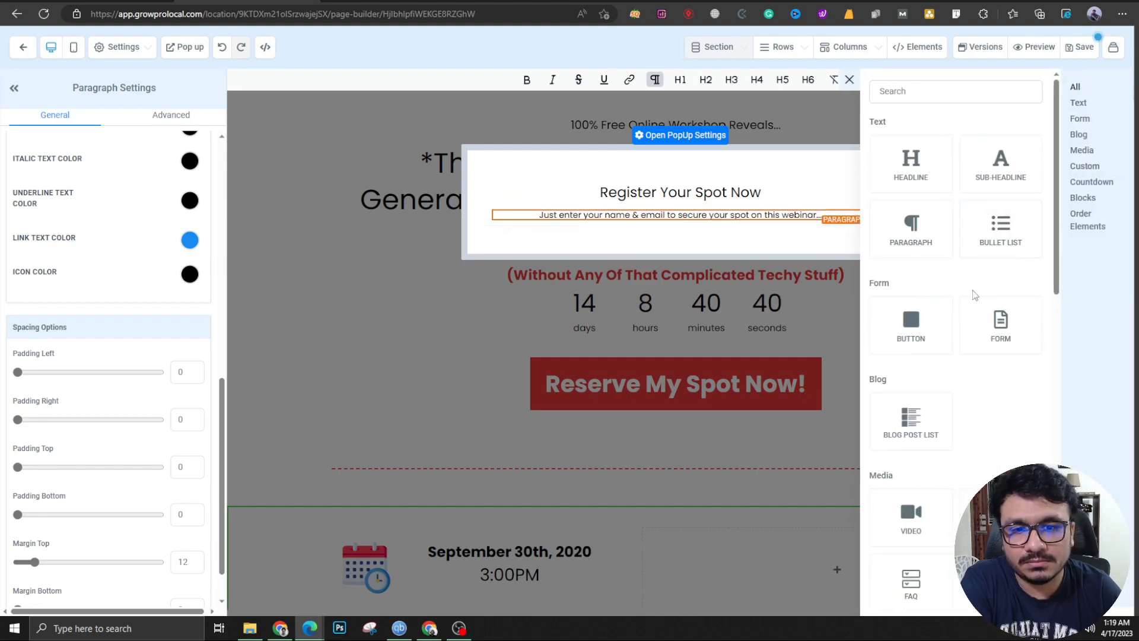
{"action": "left_click", "coordinate": [998, 332]}
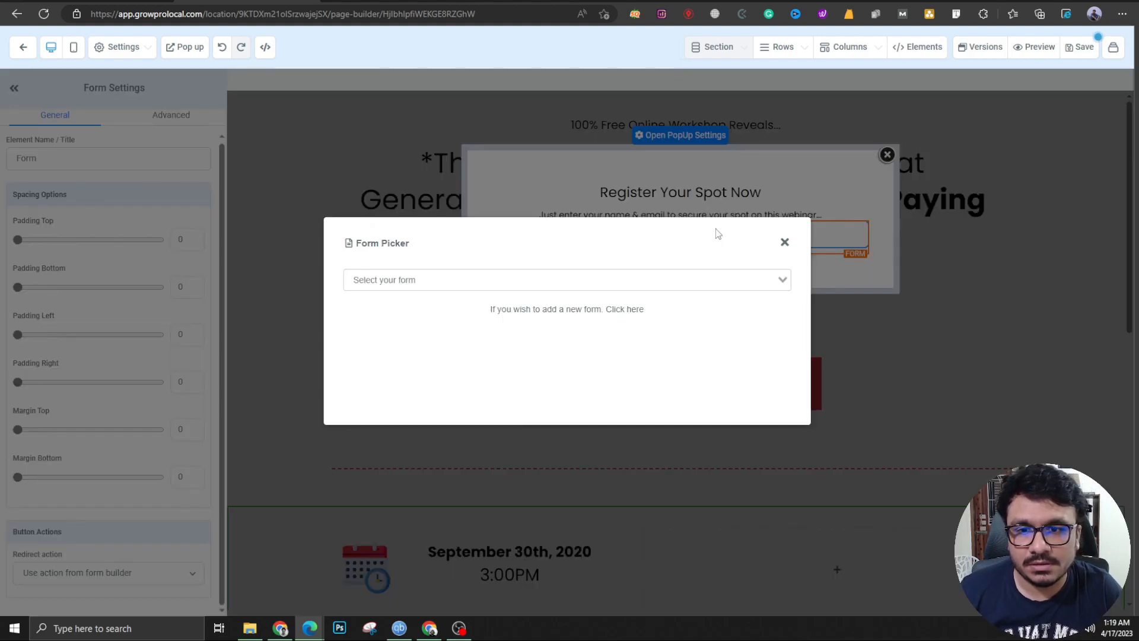
{"action": "left_click", "coordinate": [551, 285]}
{"action": "left_click", "coordinate": [481, 315]}
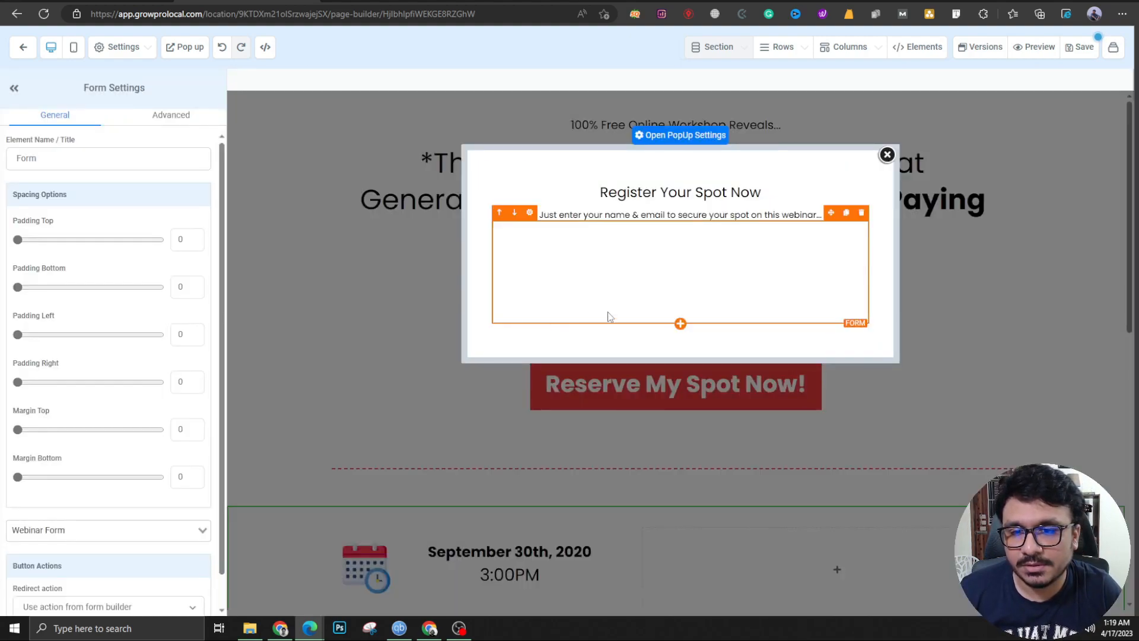
Set the form element's top margin to 10 and save the page.
{"action": "left_click", "coordinate": [38, 430]}
{"action": "left_click_drag", "start_coordinate": [38, 430], "coordinate": [32, 431]}
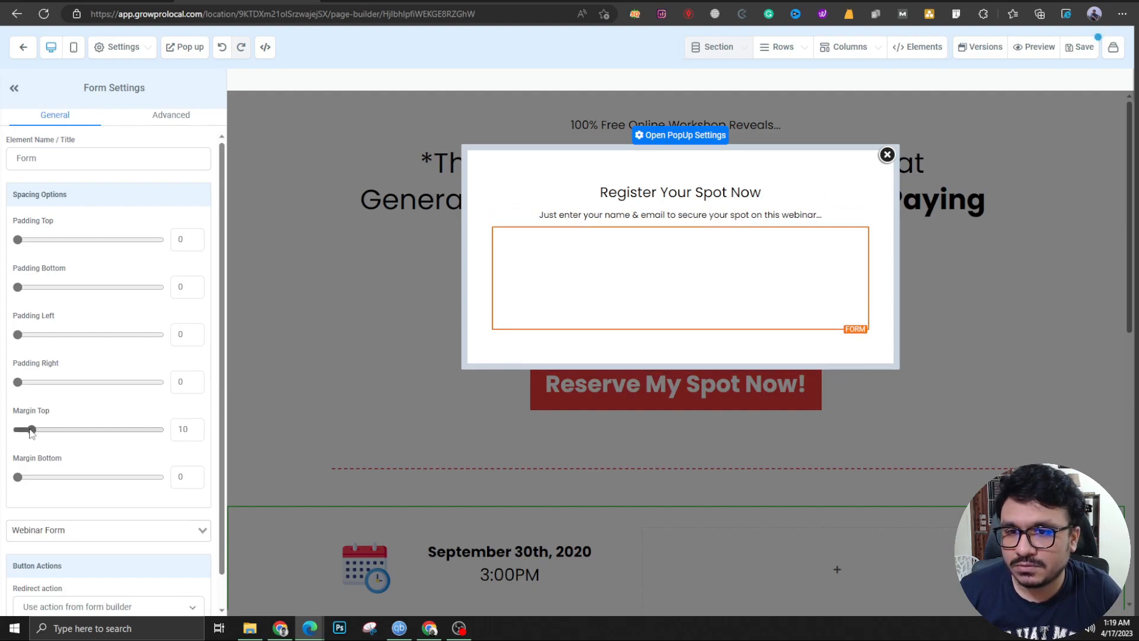
{"action": "left_click", "coordinate": [1070, 49]}
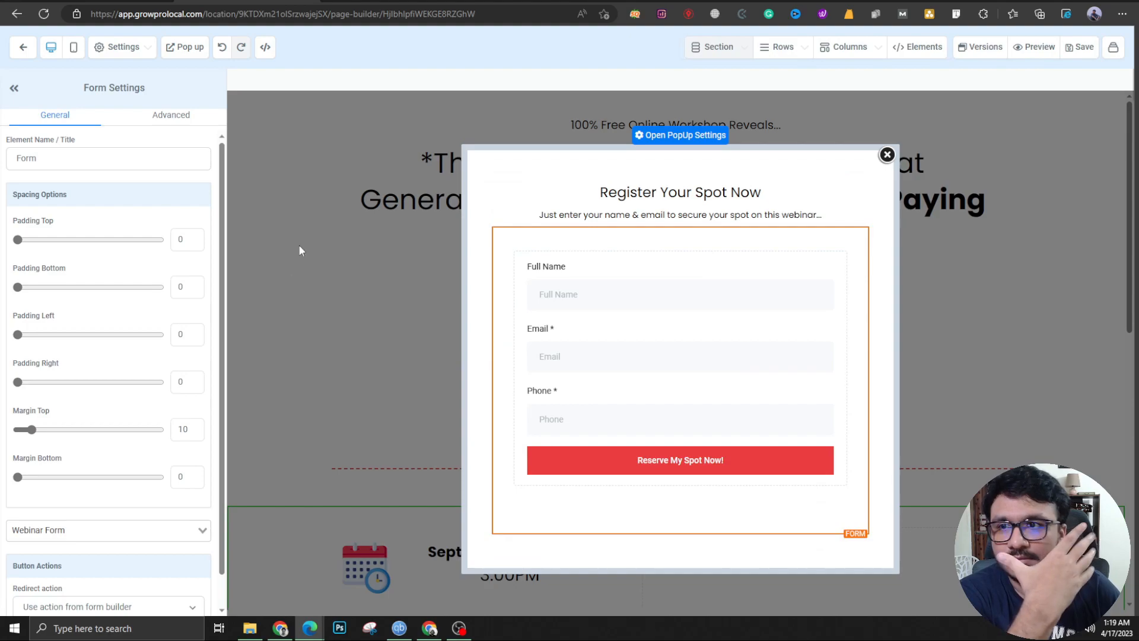
Reload the page preview and open the registration pop-up from the Reserve My Spot Now! button.
{"action": "left_click", "coordinate": [367, 2]}
{"action": "left_click", "coordinate": [43, 15]}
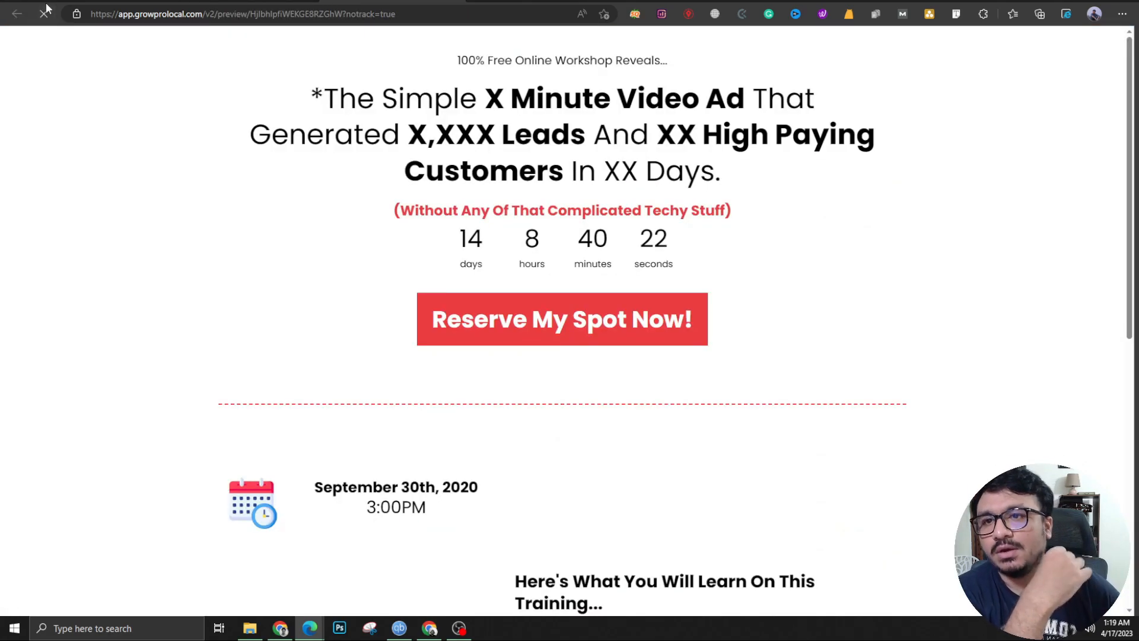
{"action": "left_click", "coordinate": [552, 336]}
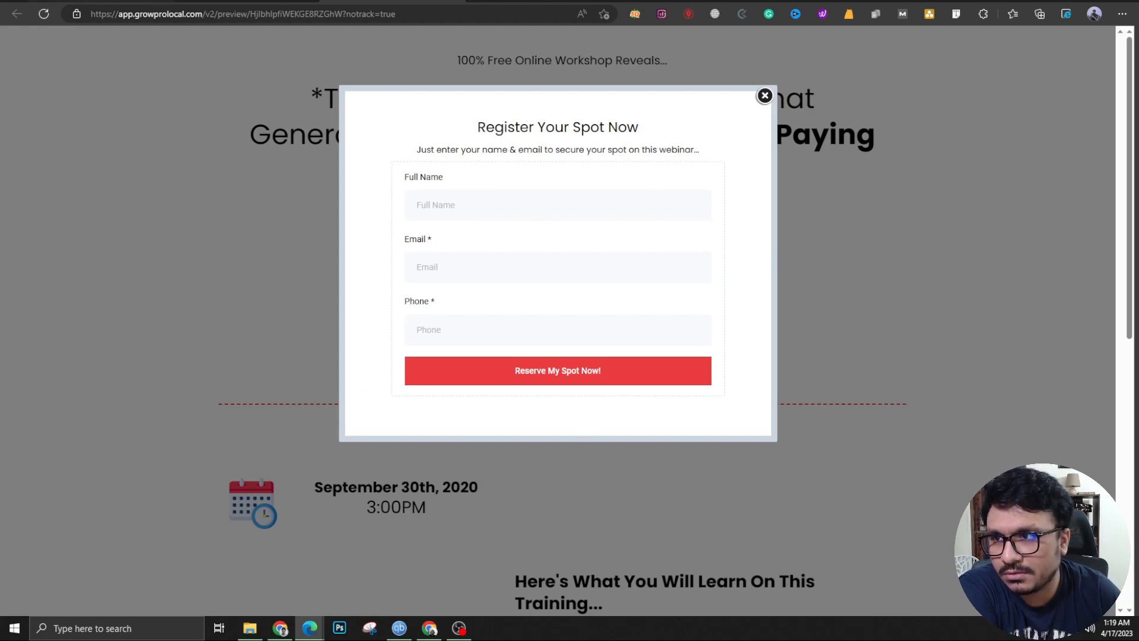
Switch to the form builder and set the Webinar Form's border width to 0 px in its form style.
{"action": "left_click", "coordinate": [101, 1]}
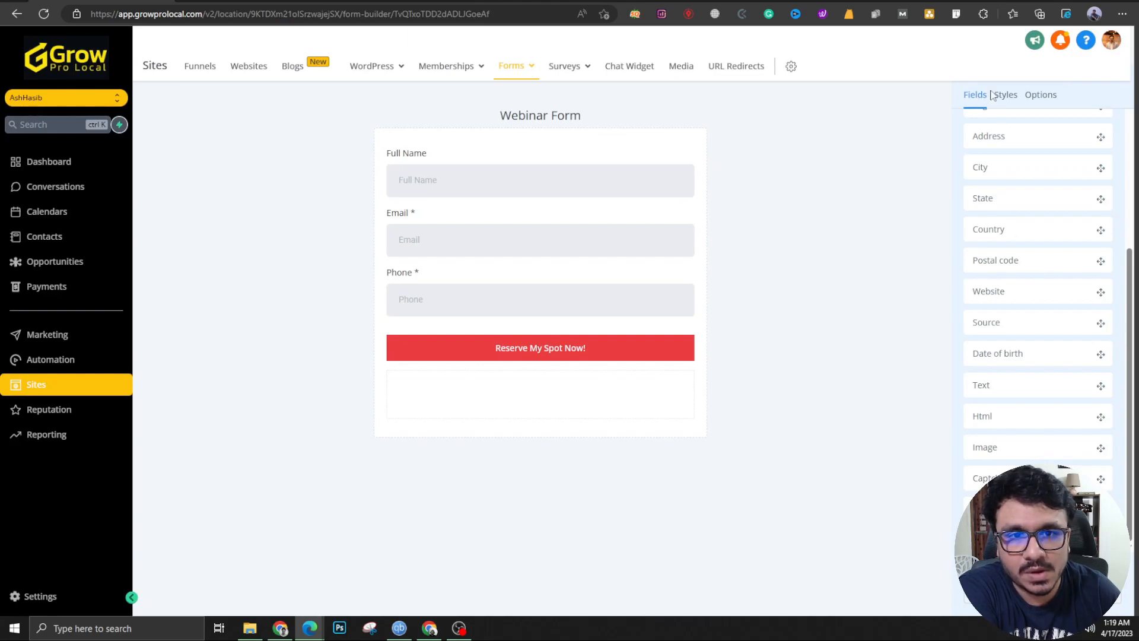
{"action": "left_click", "coordinate": [1006, 96]}
{"action": "scroll", "coordinate": [1003, 390], "scroll_direction": "down", "scroll_amount": 9}
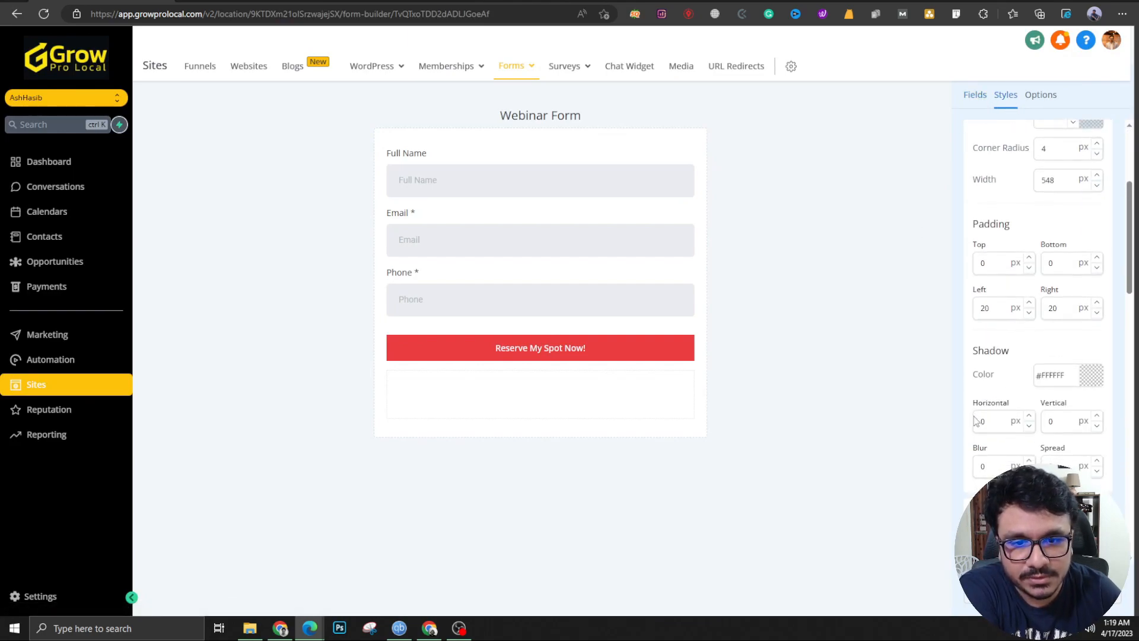
{"action": "scroll", "coordinate": [1003, 390], "scroll_direction": "down", "scroll_amount": 9}
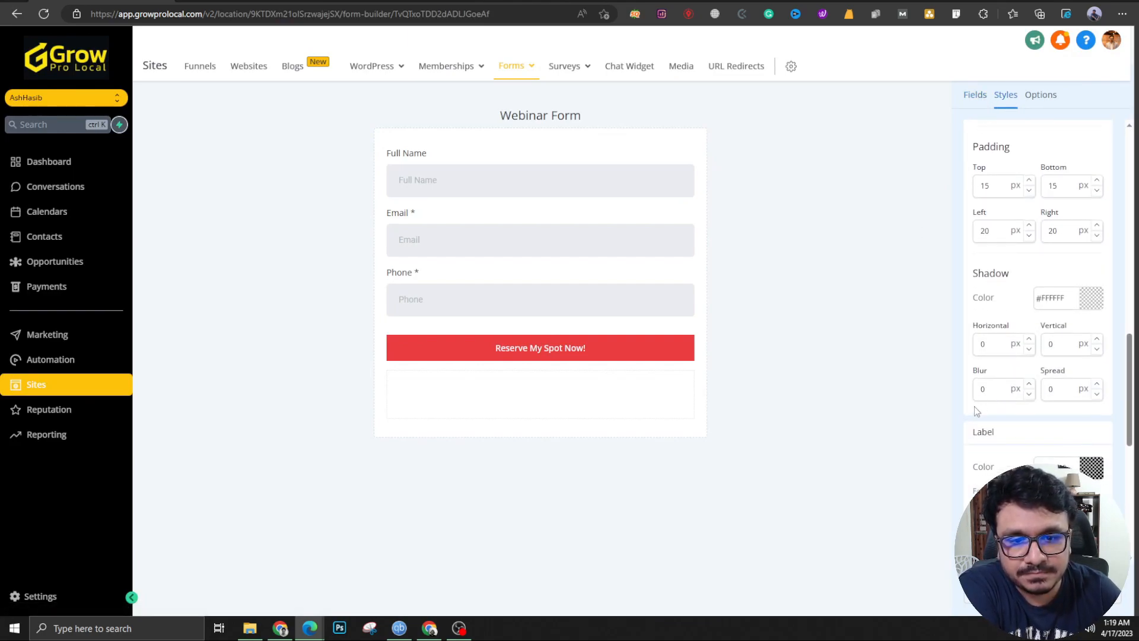
{"action": "scroll", "coordinate": [974, 423], "scroll_direction": "down", "scroll_amount": 2}
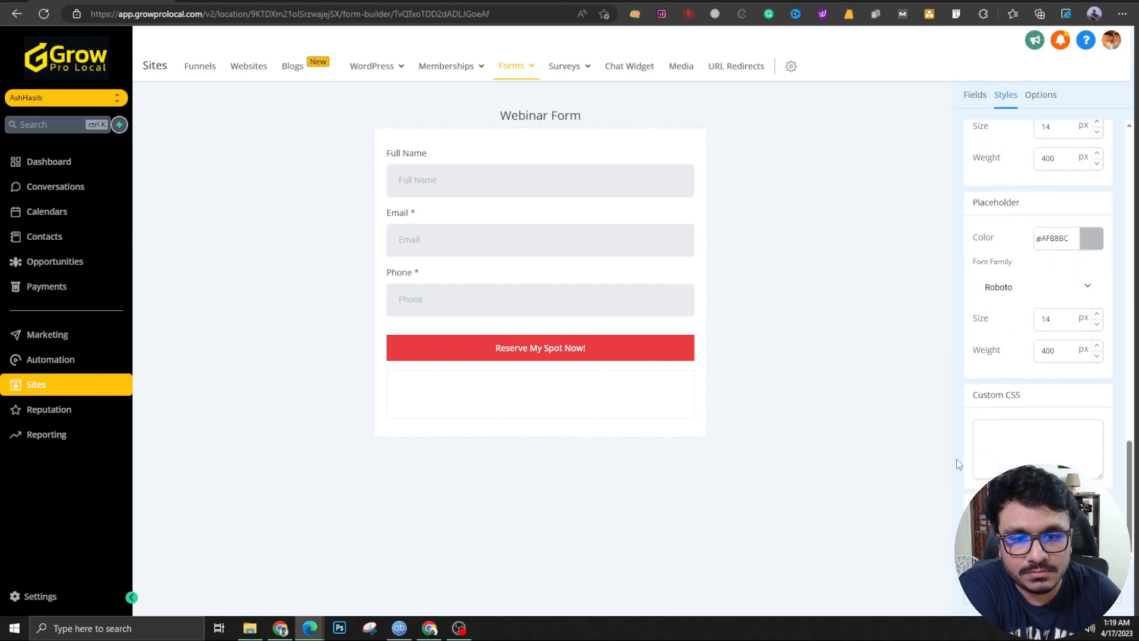
{"action": "scroll", "coordinate": [958, 459], "scroll_direction": "up", "scroll_amount": 8}
{"action": "scroll", "coordinate": [1052, 443], "scroll_direction": "up", "scroll_amount": 1}
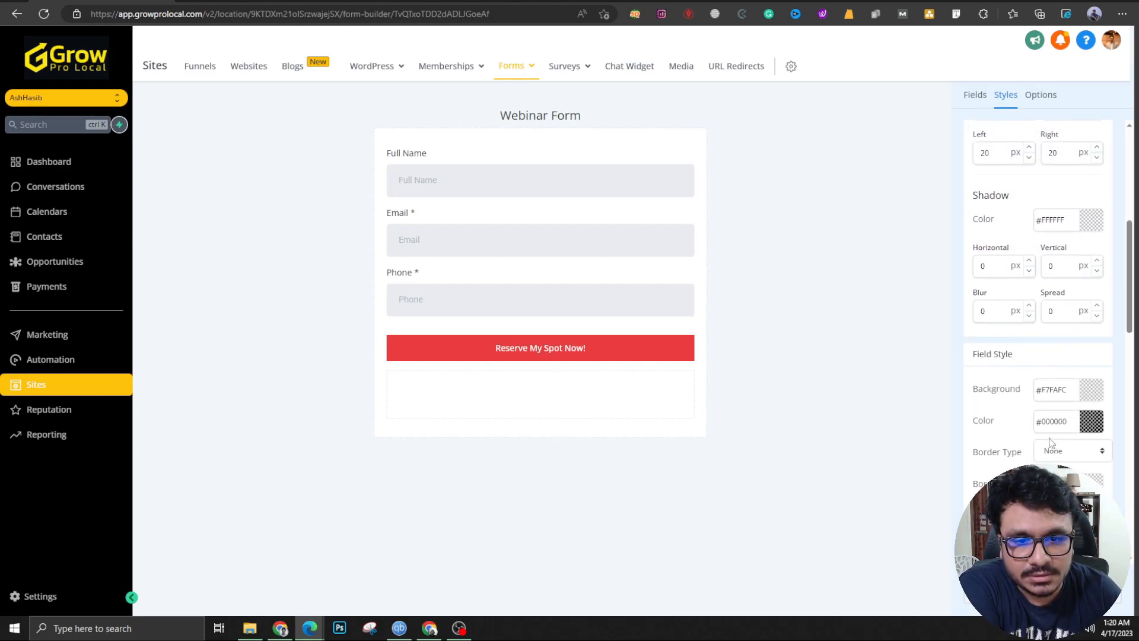
{"action": "scroll", "coordinate": [1056, 405], "scroll_direction": "up", "scroll_amount": 6}
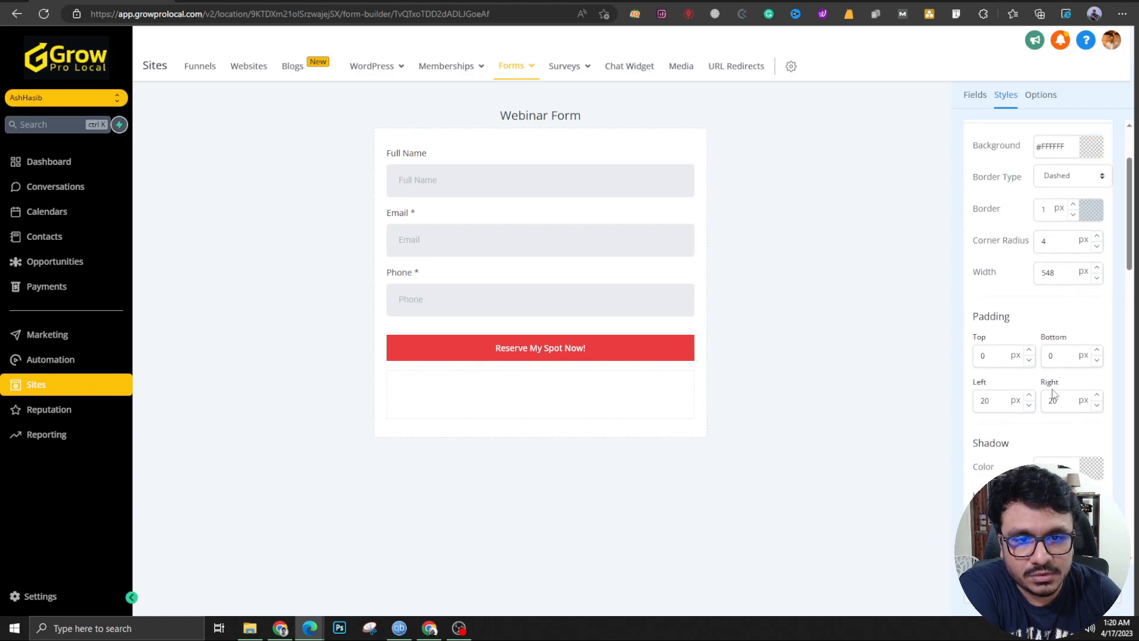
{"action": "left_click", "coordinate": [999, 317]}
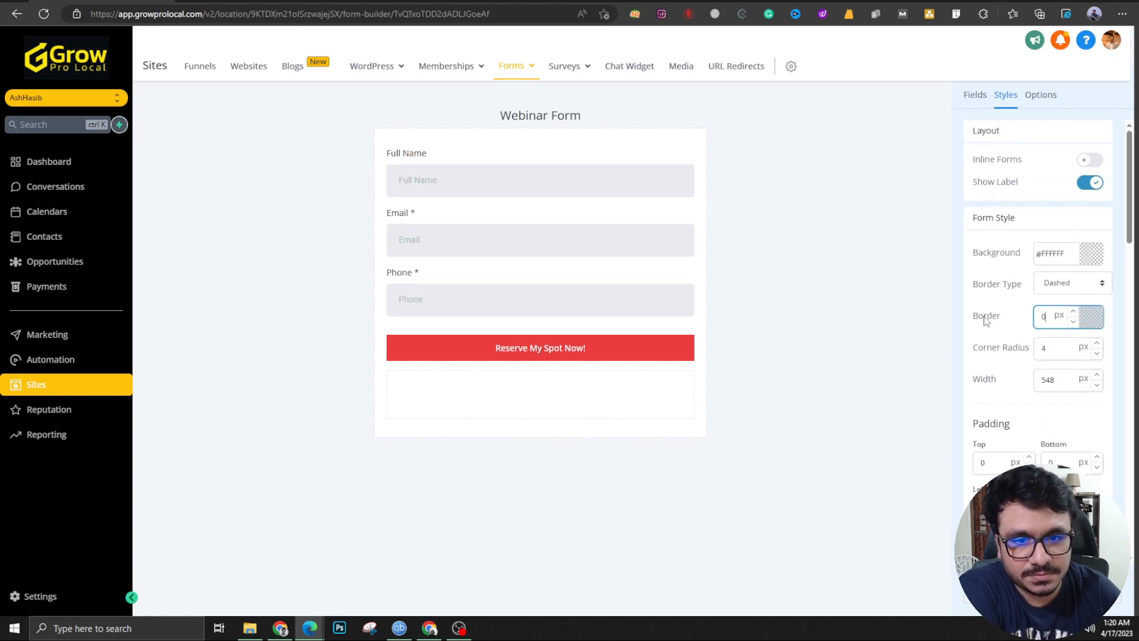
{"action": "type", "text": "0"}
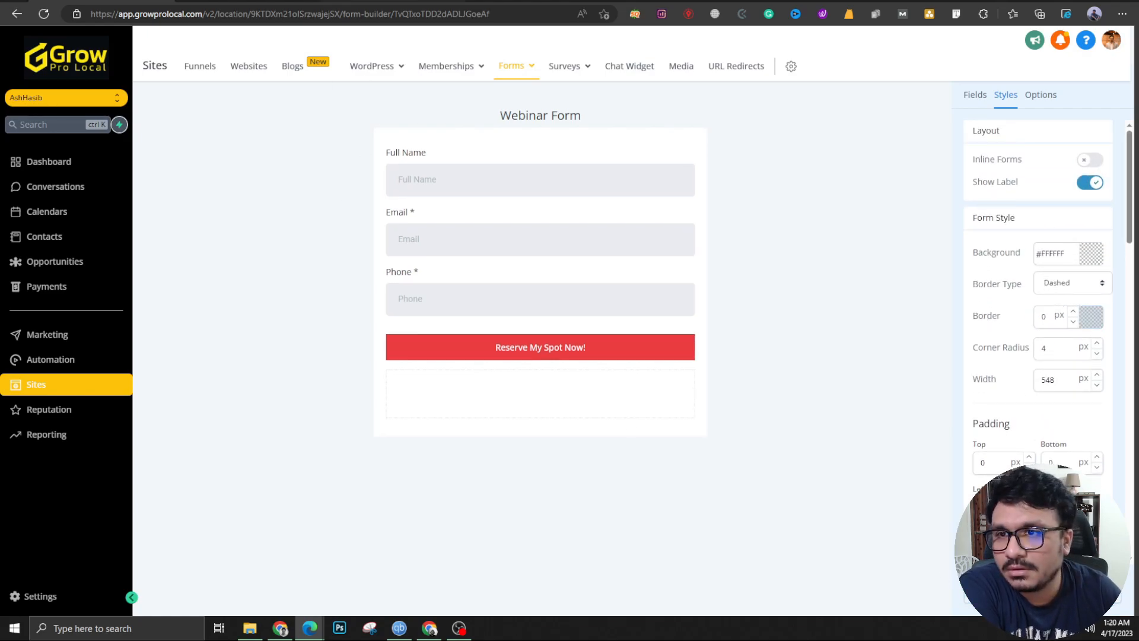
Reload the page preview and reopen the registration pop-up to check the form's border.
{"action": "left_click", "coordinate": [391, 1]}
{"action": "left_click", "coordinate": [41, 17]}
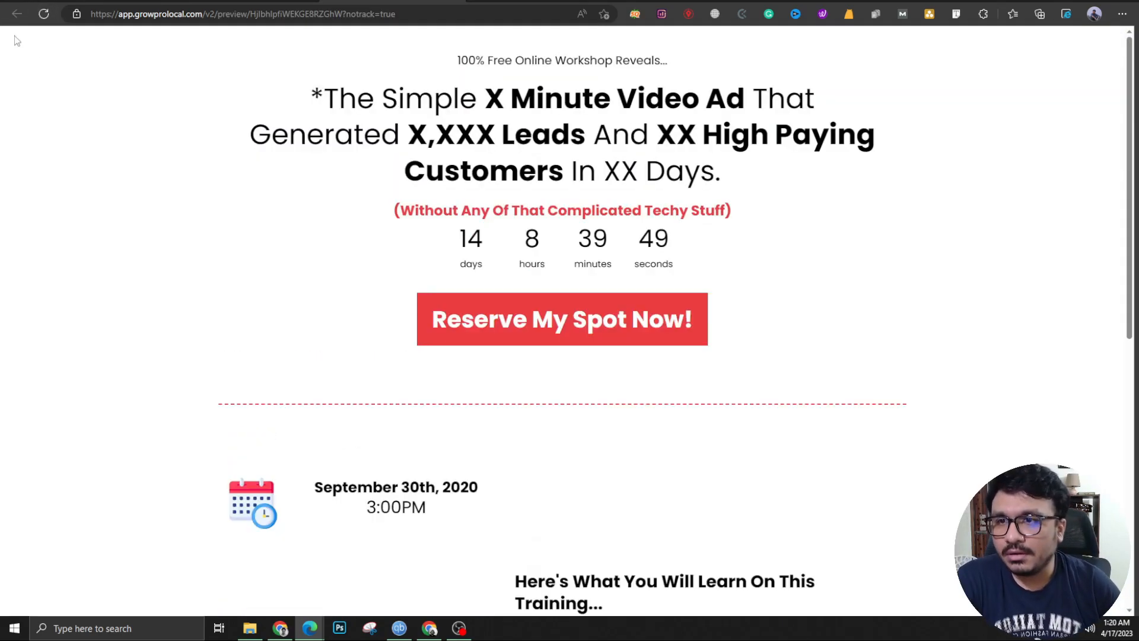
{"action": "left_click", "coordinate": [547, 320]}
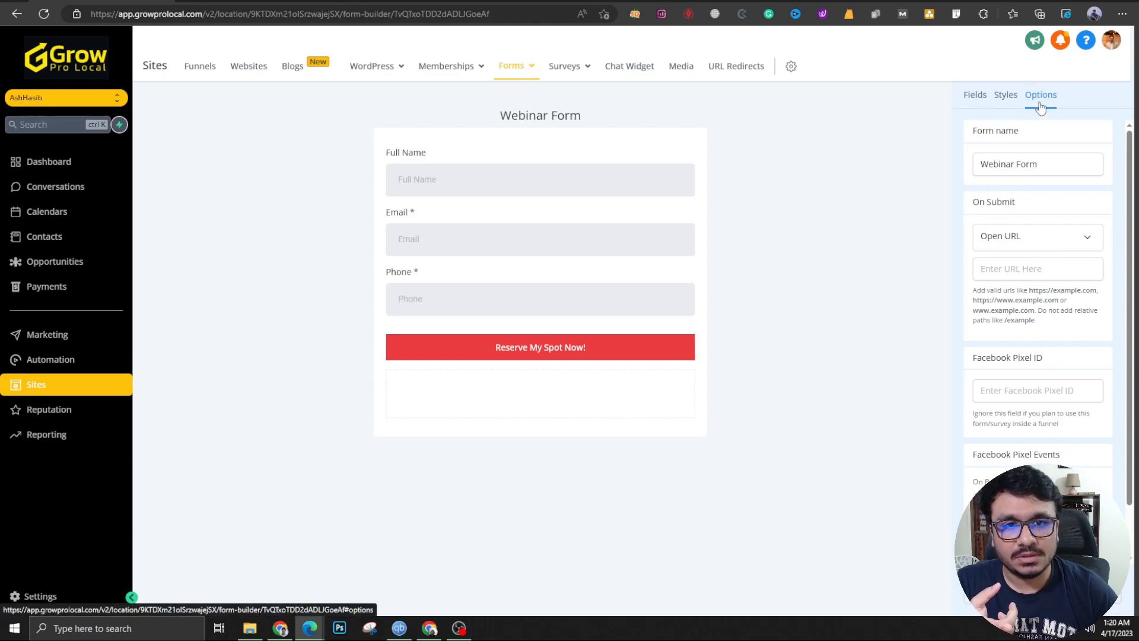
Examine the Webinar Form's On Submit redirect URL option and close the registration pop-up in the page preview.
{"action": "left_click", "coordinate": [992, 238]}
{"action": "left_click", "coordinate": [996, 274]}
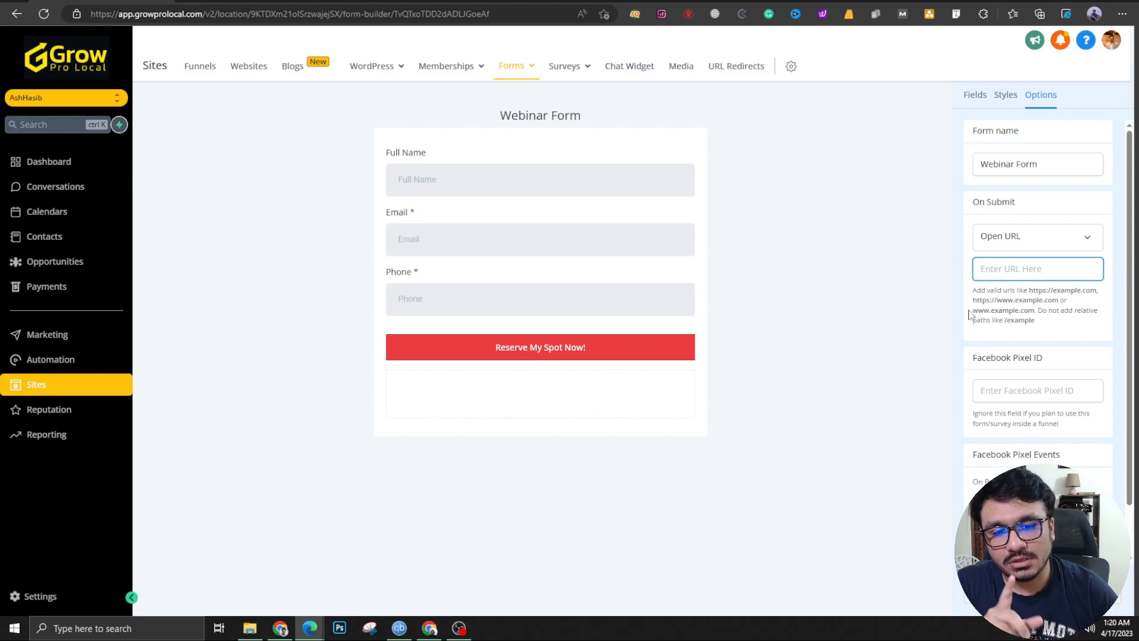
{"action": "left_click", "coordinate": [380, 1]}
{"action": "left_click", "coordinate": [921, 143]}
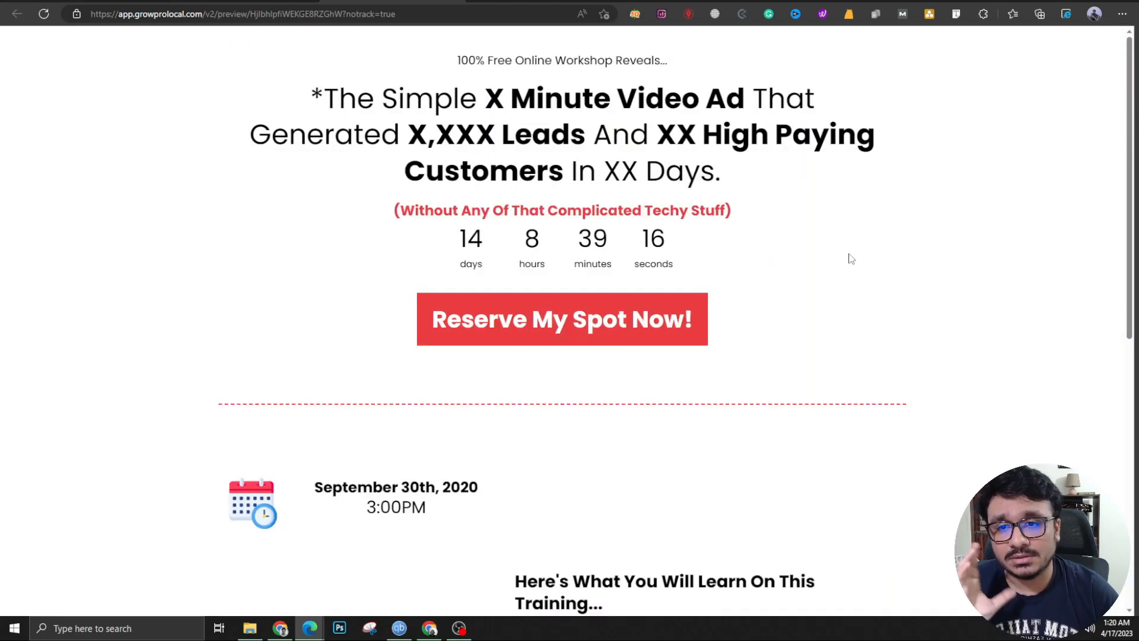